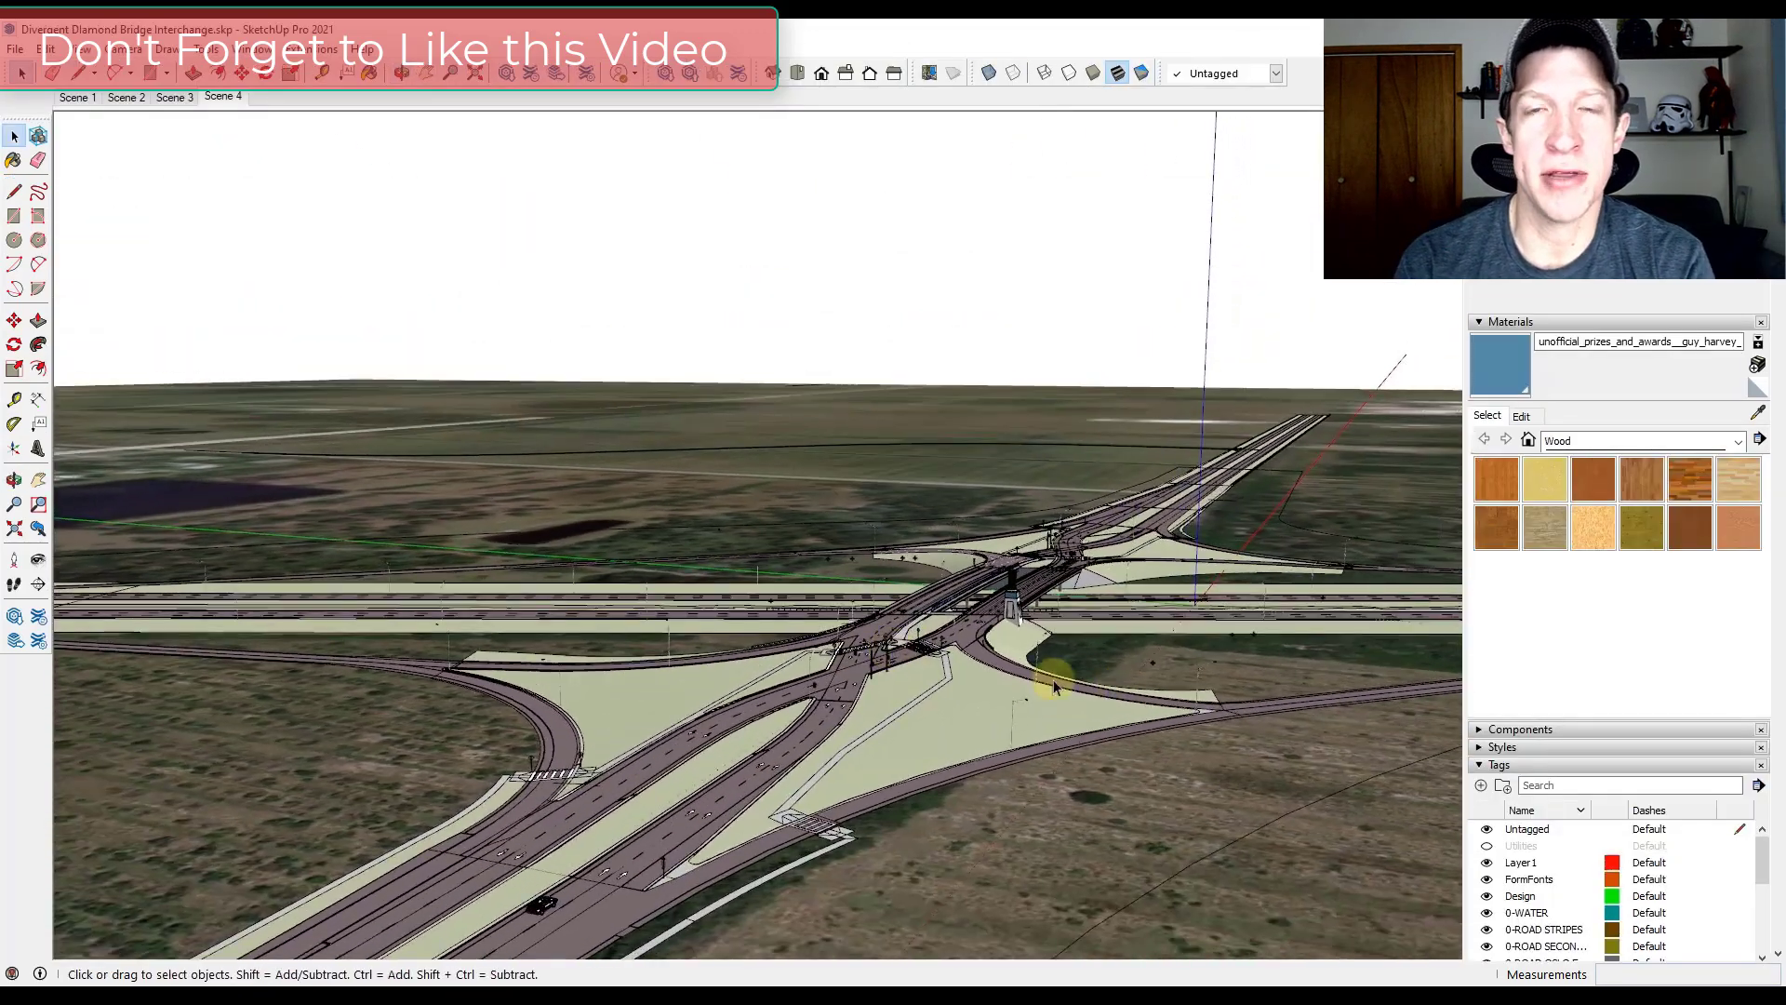
- Zoom in on the guardrail beside the curved ramp and orbit around it
{"action": "scroll", "coordinate": [1054, 687], "scroll_direction": "up", "scroll_amount": 10}
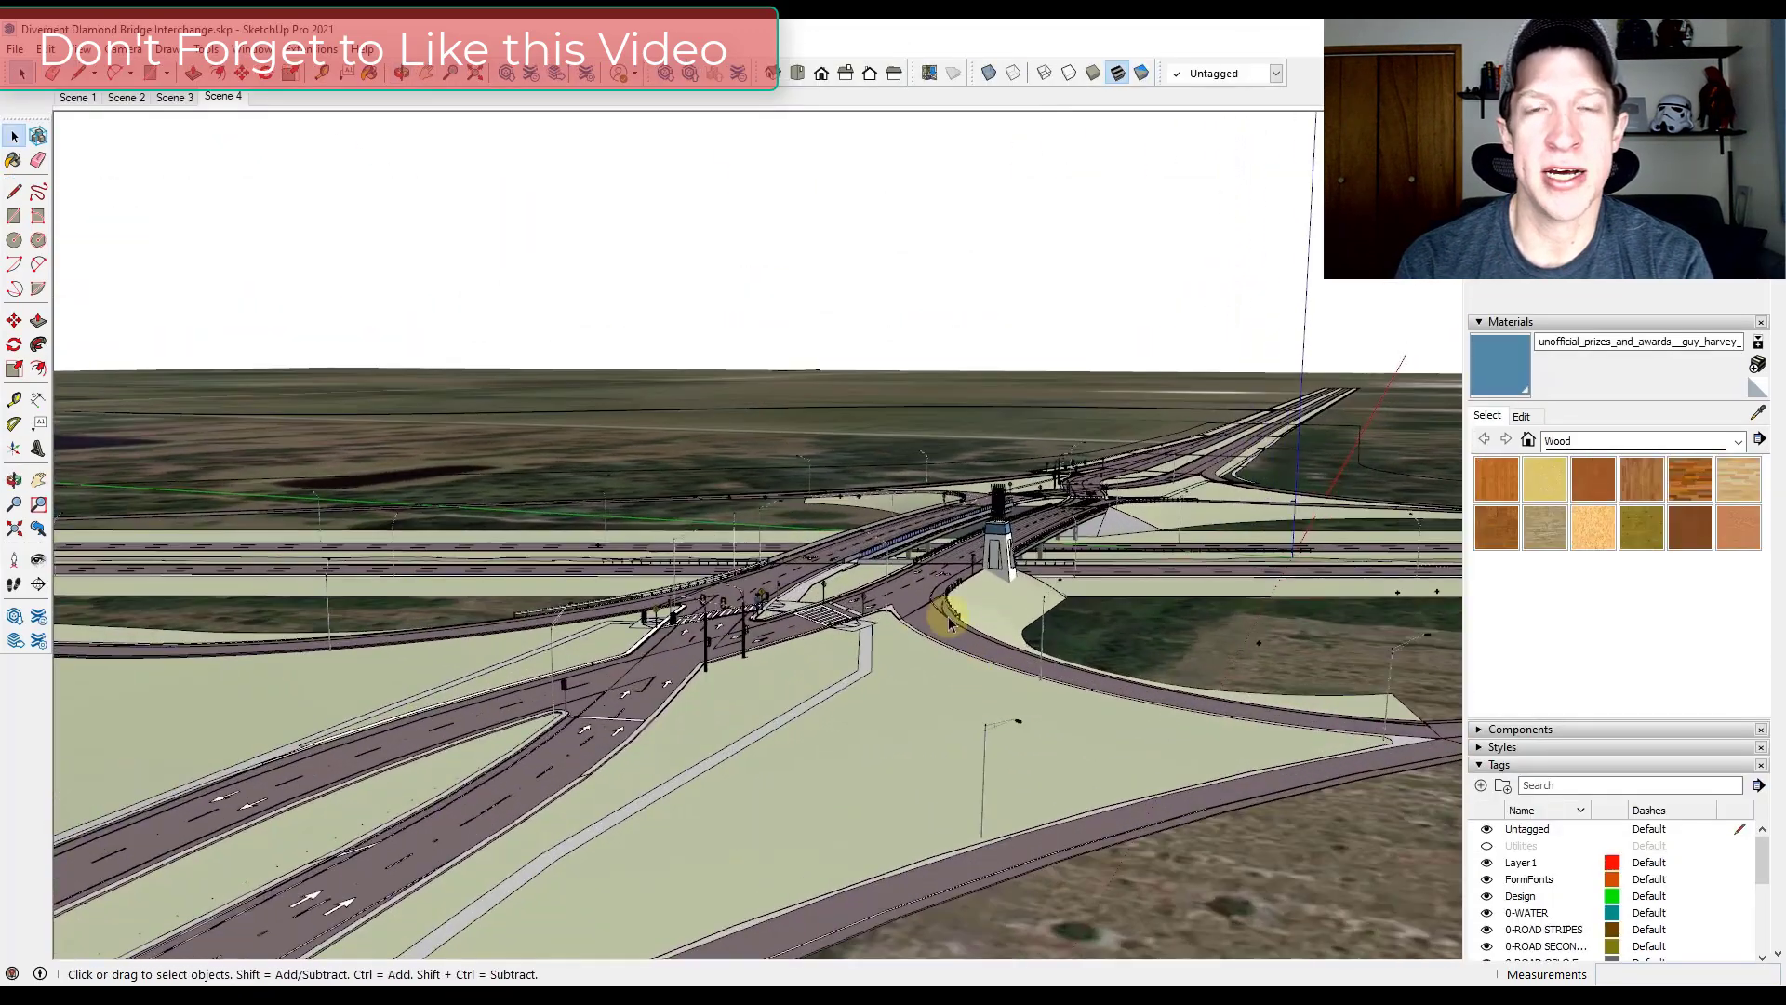
{"action": "scroll", "coordinate": [924, 607], "scroll_direction": "up", "scroll_amount": 5}
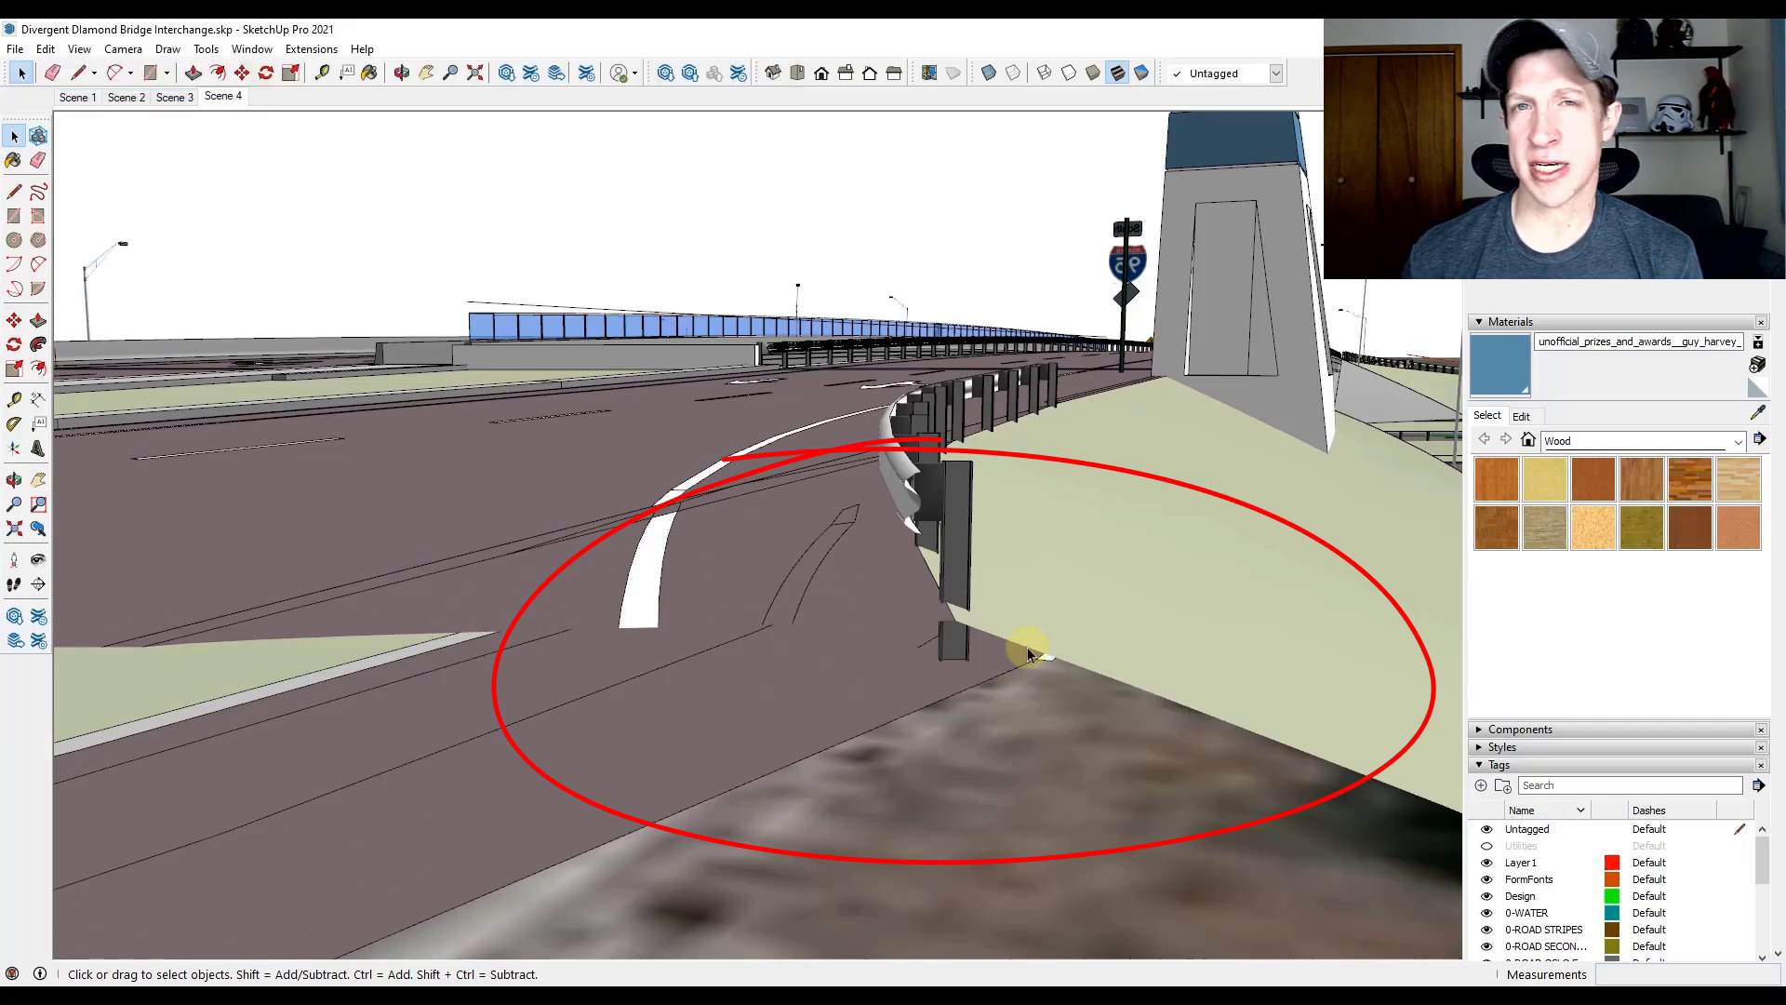
{"action": "middle_click_drag", "start_coordinate": [1027, 651], "coordinate": [1016, 614]}
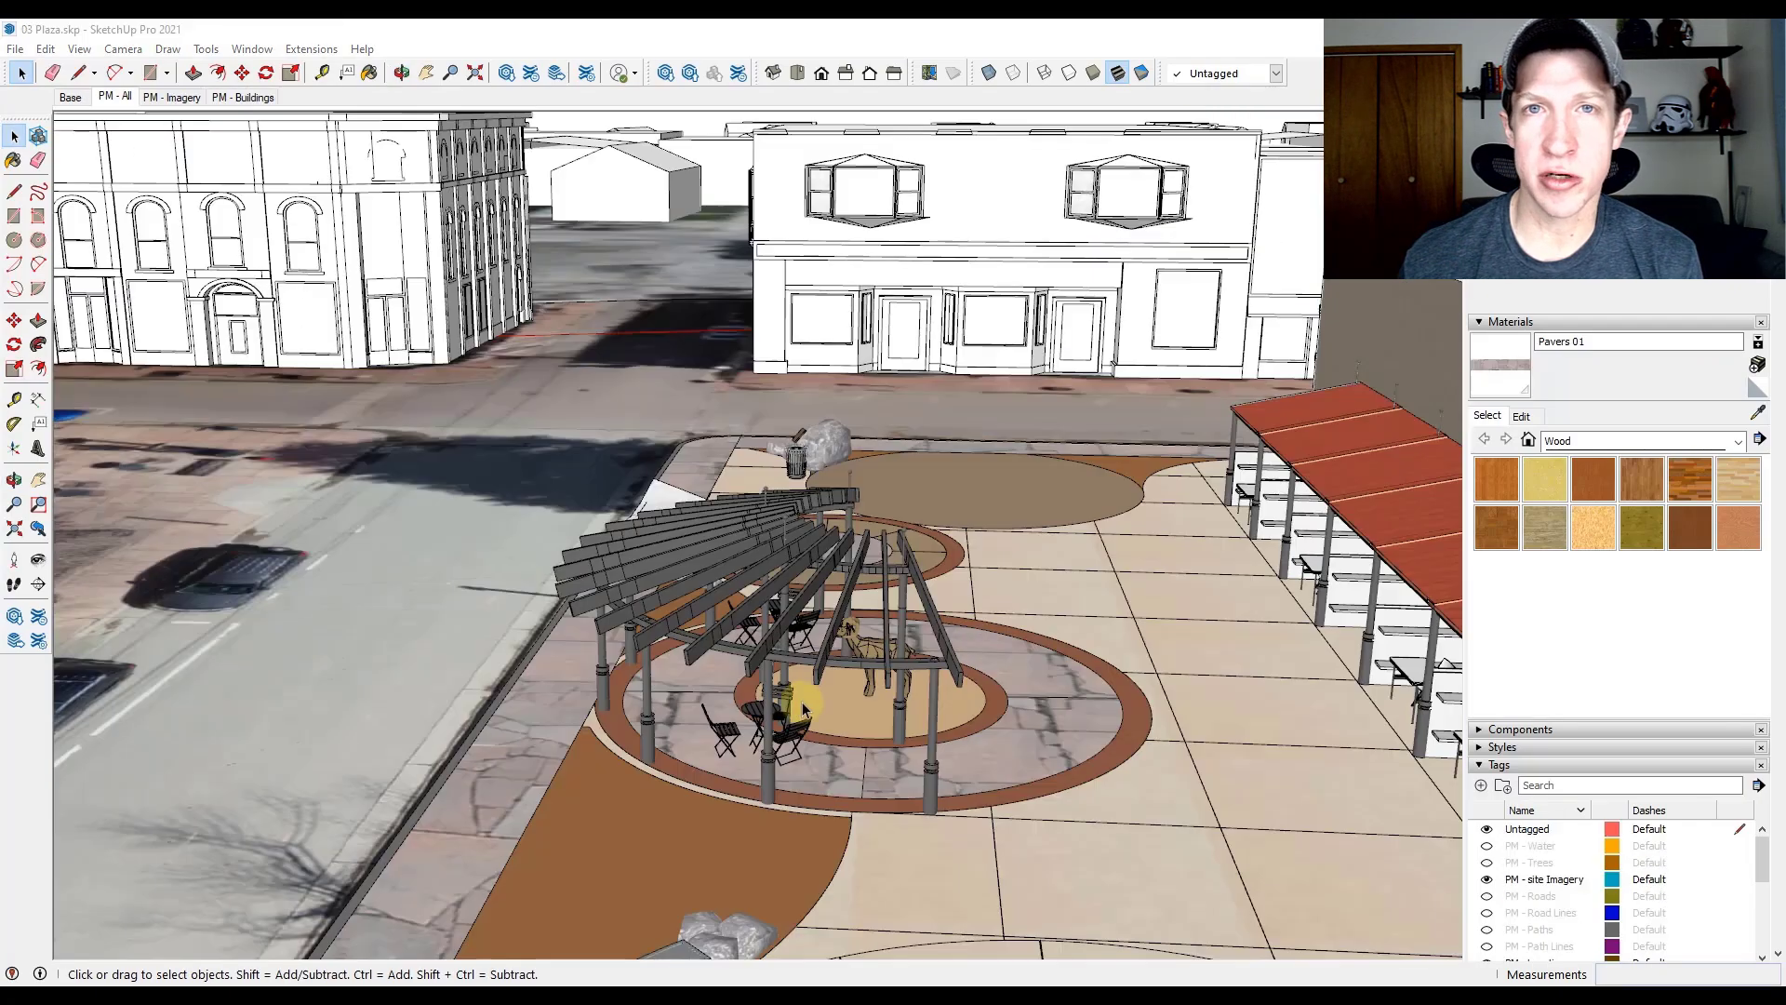
- Zoom and orbit around the plaza's pergola and goat statue
{"action": "scroll", "coordinate": [804, 709], "scroll_direction": "up", "scroll_amount": 10}
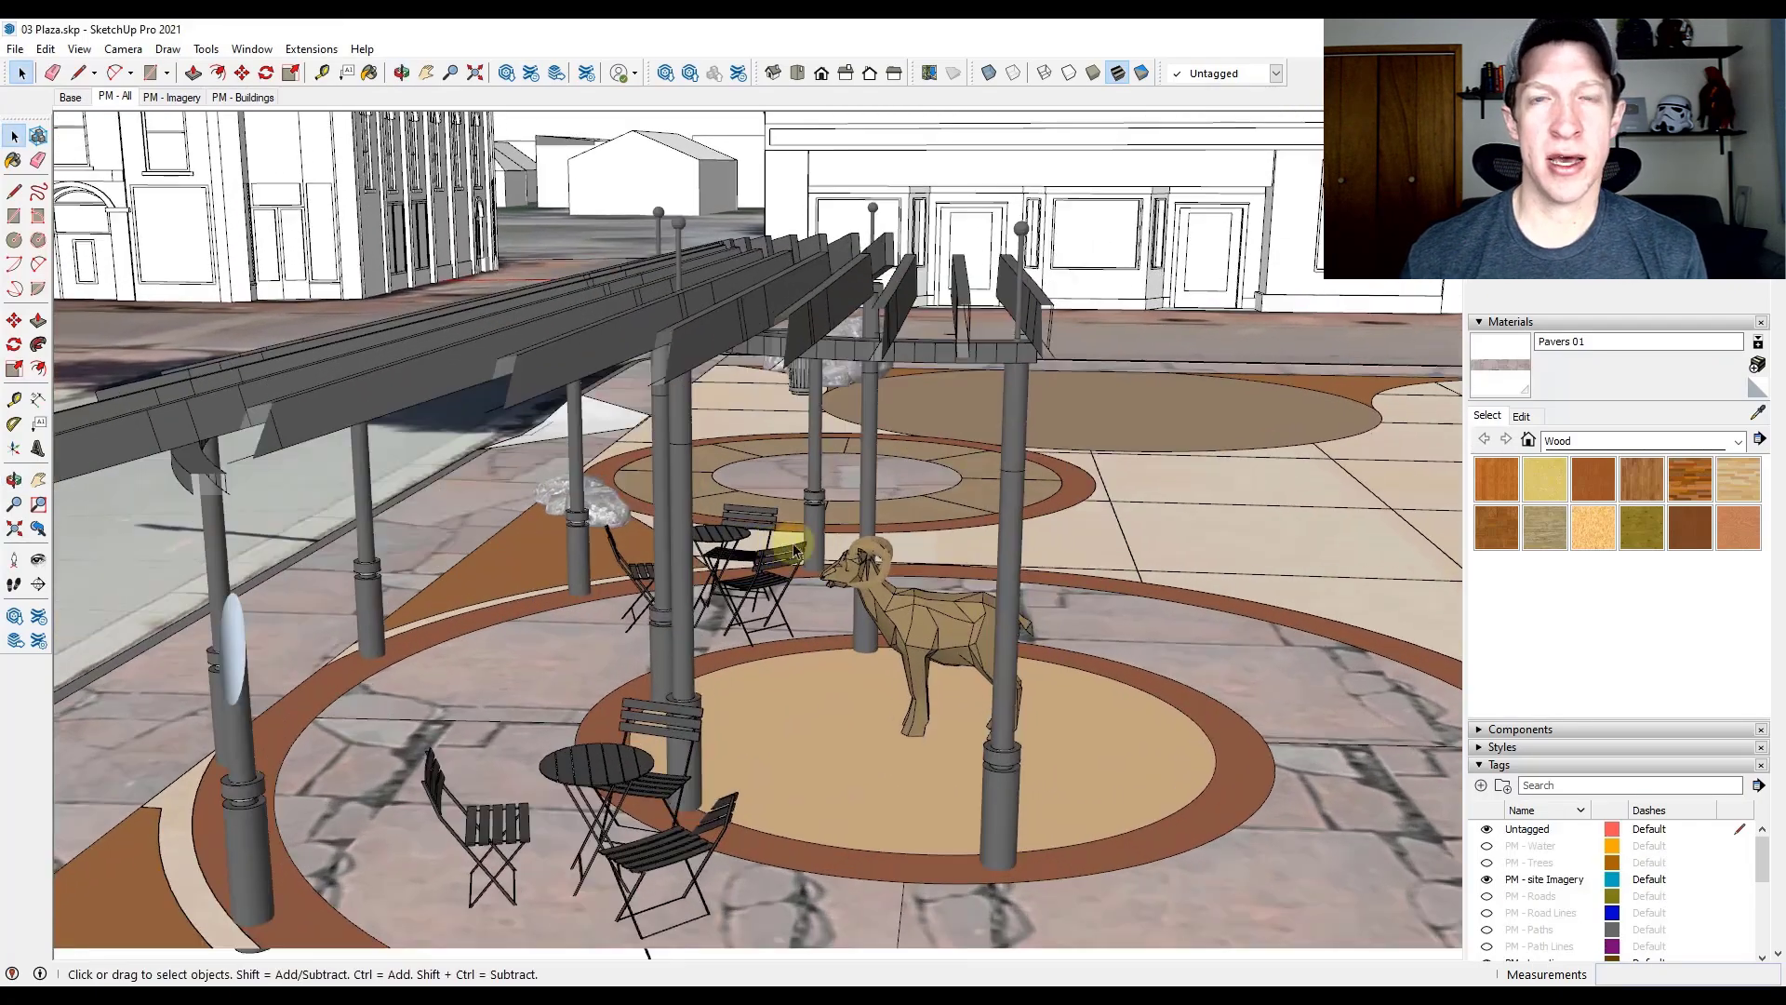
{"action": "middle_click_drag", "start_coordinate": [796, 551], "coordinate": [361, 497]}
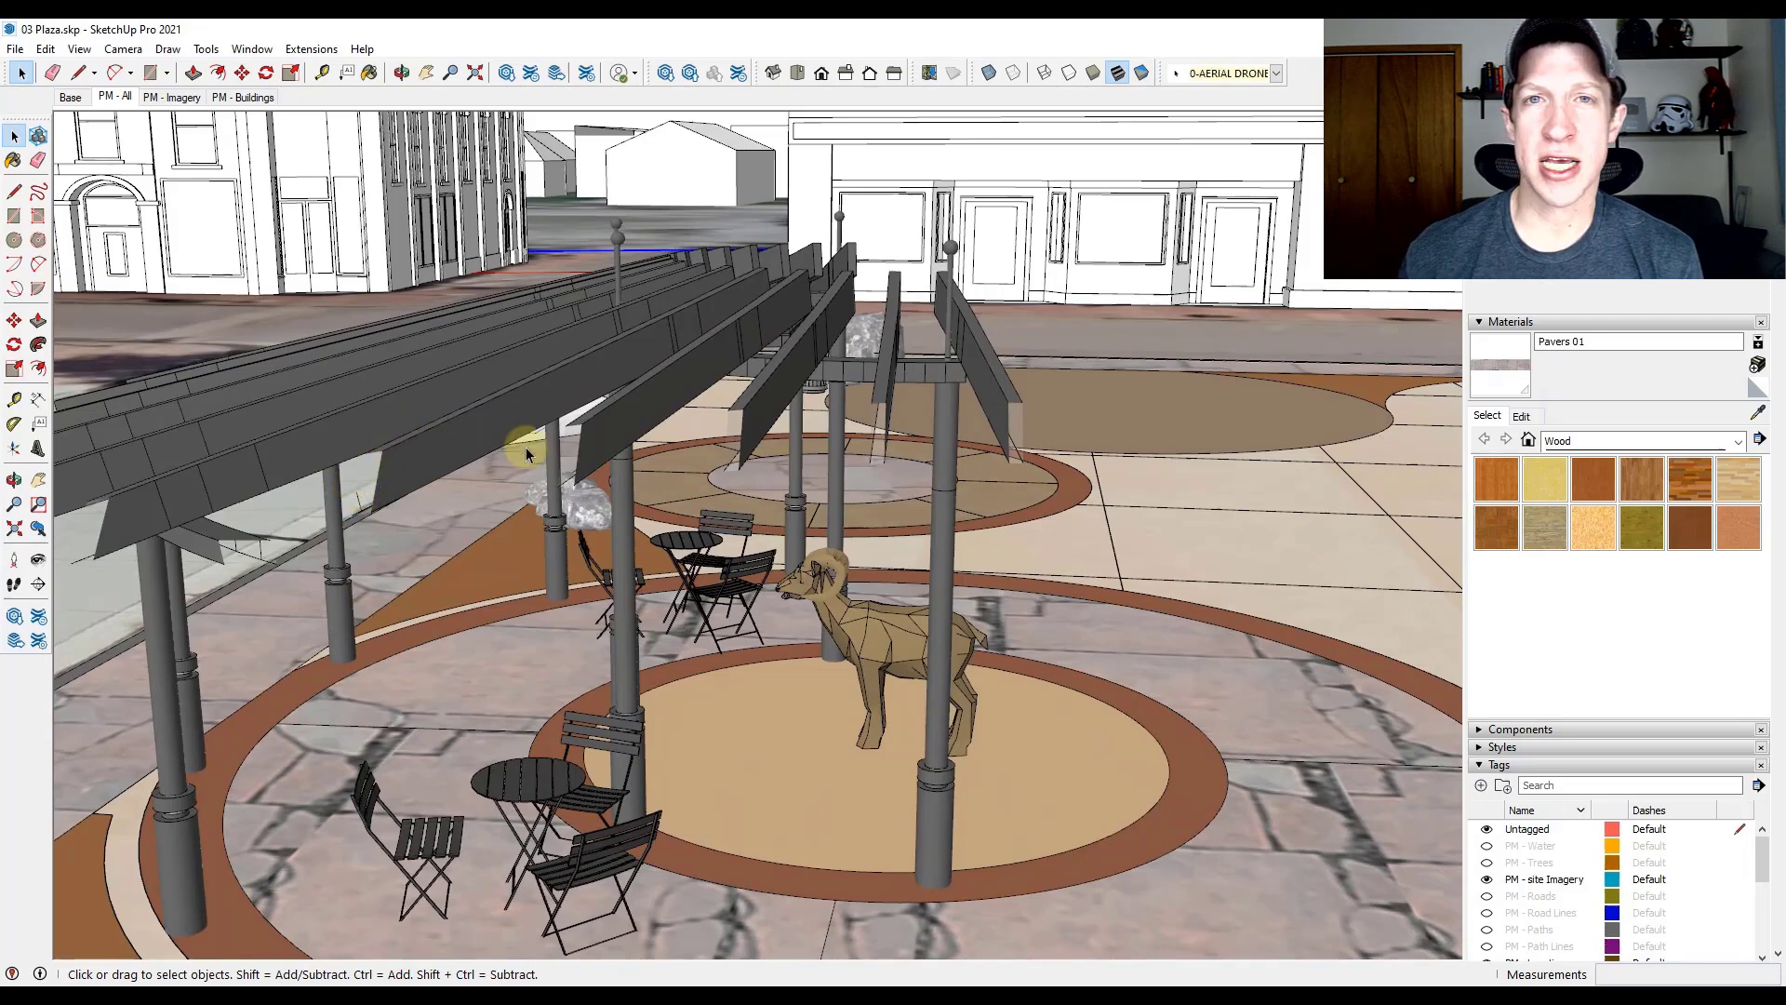
{"action": "scroll", "coordinate": [937, 458], "scroll_direction": "down", "scroll_amount": 10}
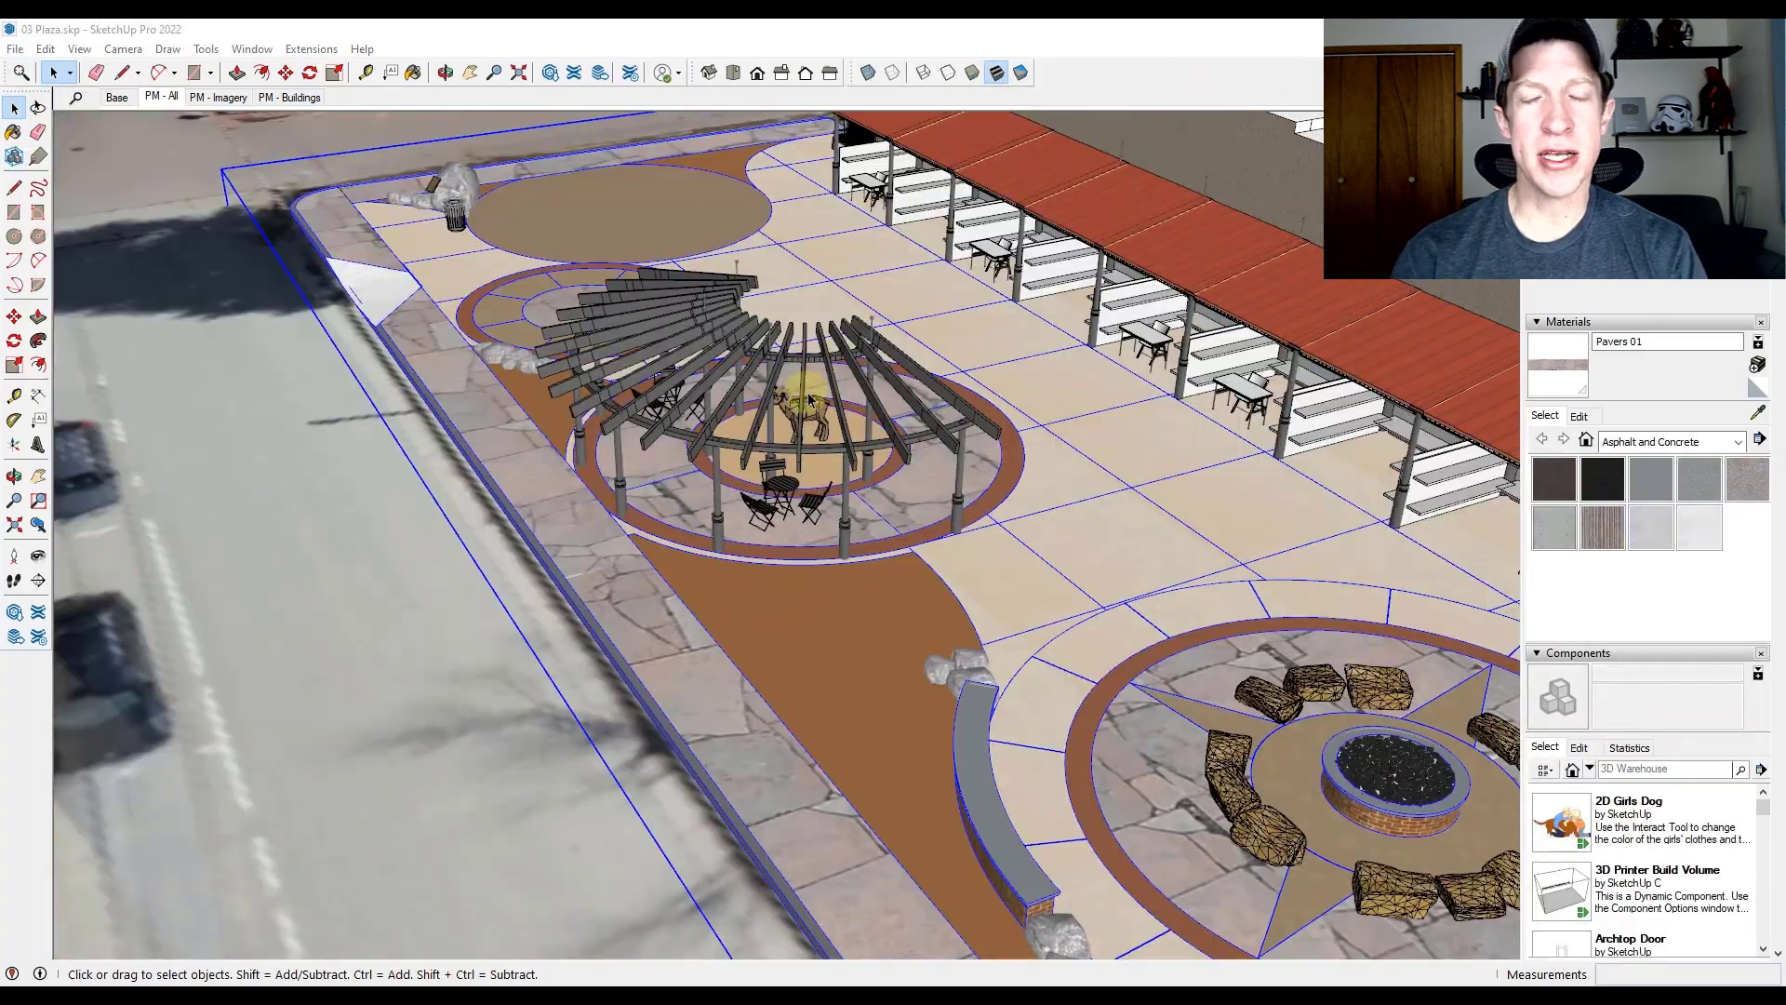
{"action": "scroll", "coordinate": [812, 372], "scroll_direction": "up", "scroll_amount": 3}
{"action": "scroll", "coordinate": [812, 373], "scroll_direction": "up", "scroll_amount": 3}
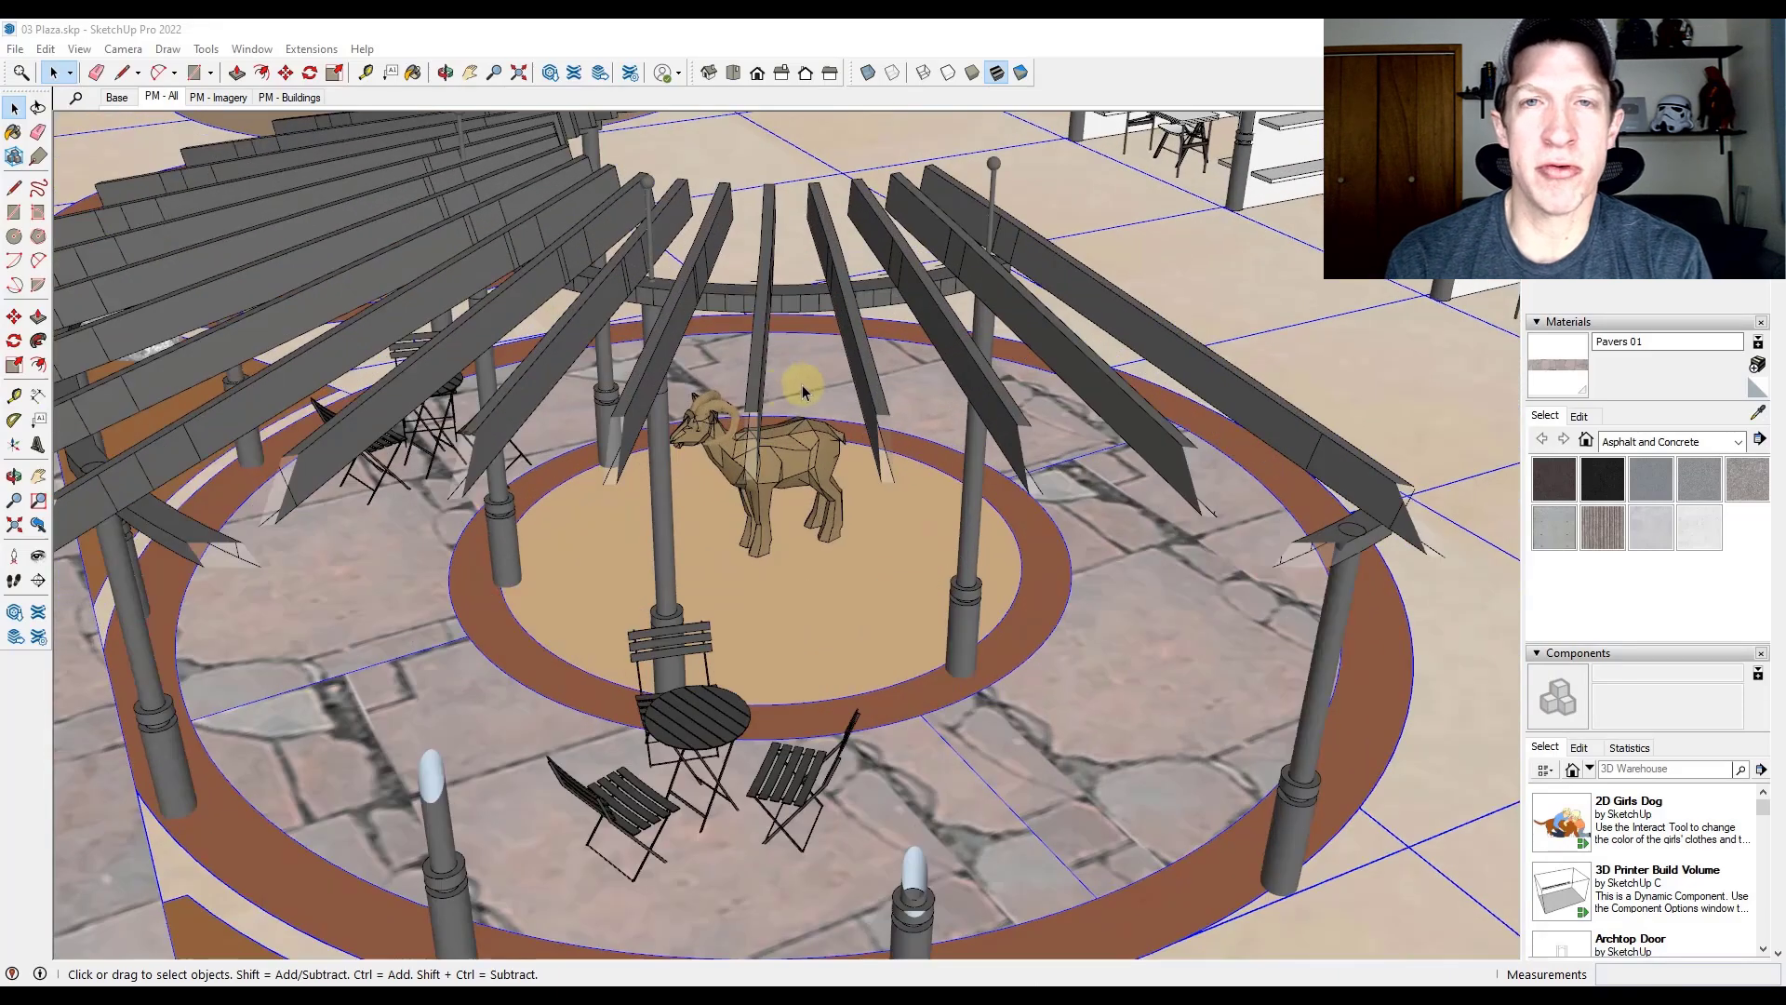
- Restore the earlier wider pergola view with Camera > Previous
{"action": "left_click", "coordinate": [128, 49]}
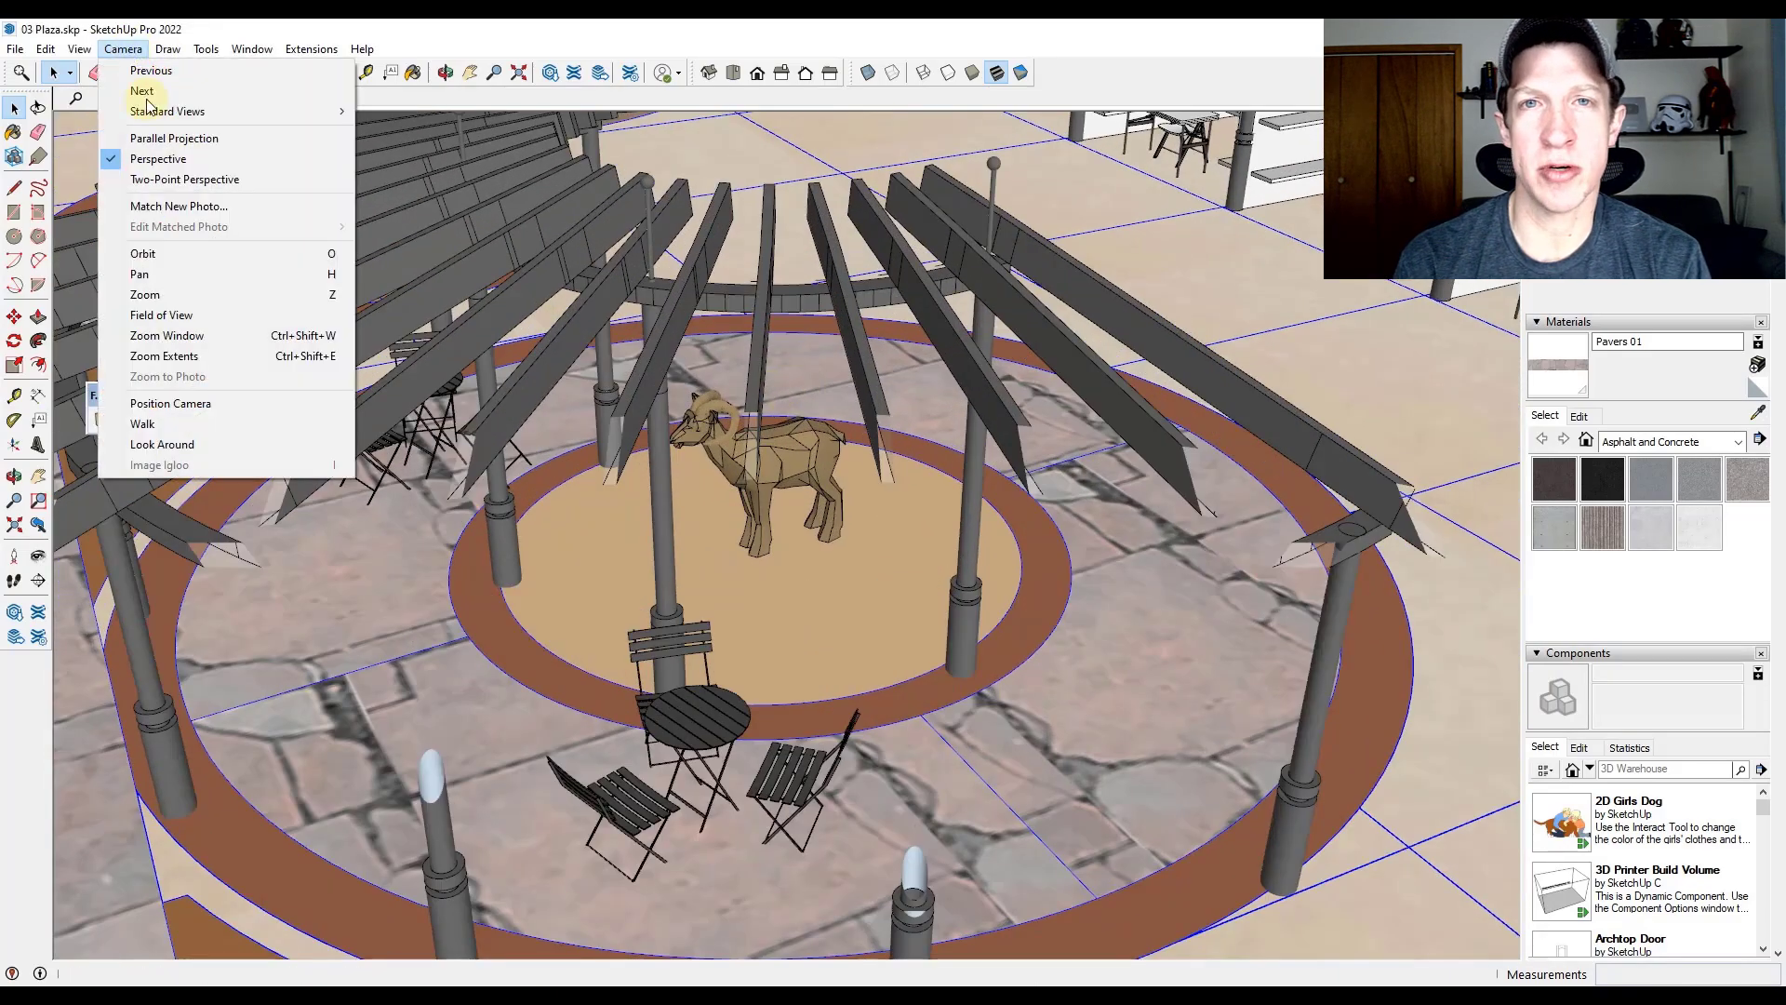
{"action": "left_click", "coordinate": [153, 71]}
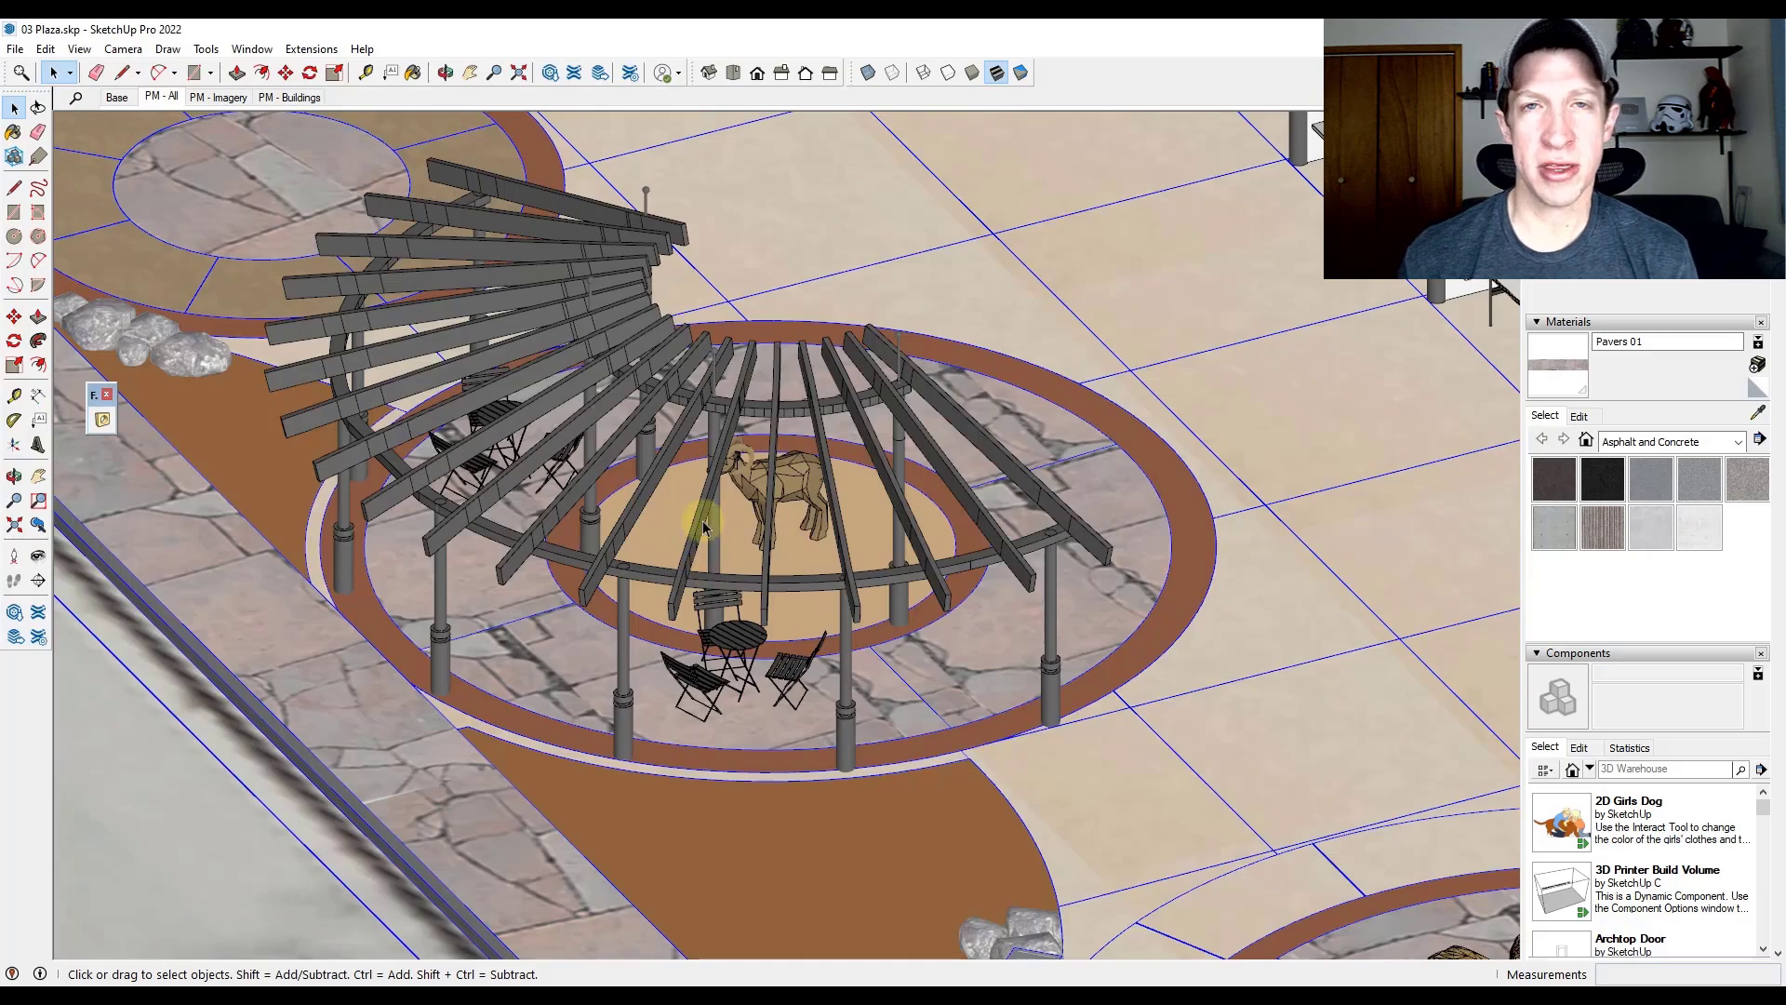
{"action": "scroll", "coordinate": [749, 521], "scroll_direction": "up", "scroll_amount": 6}
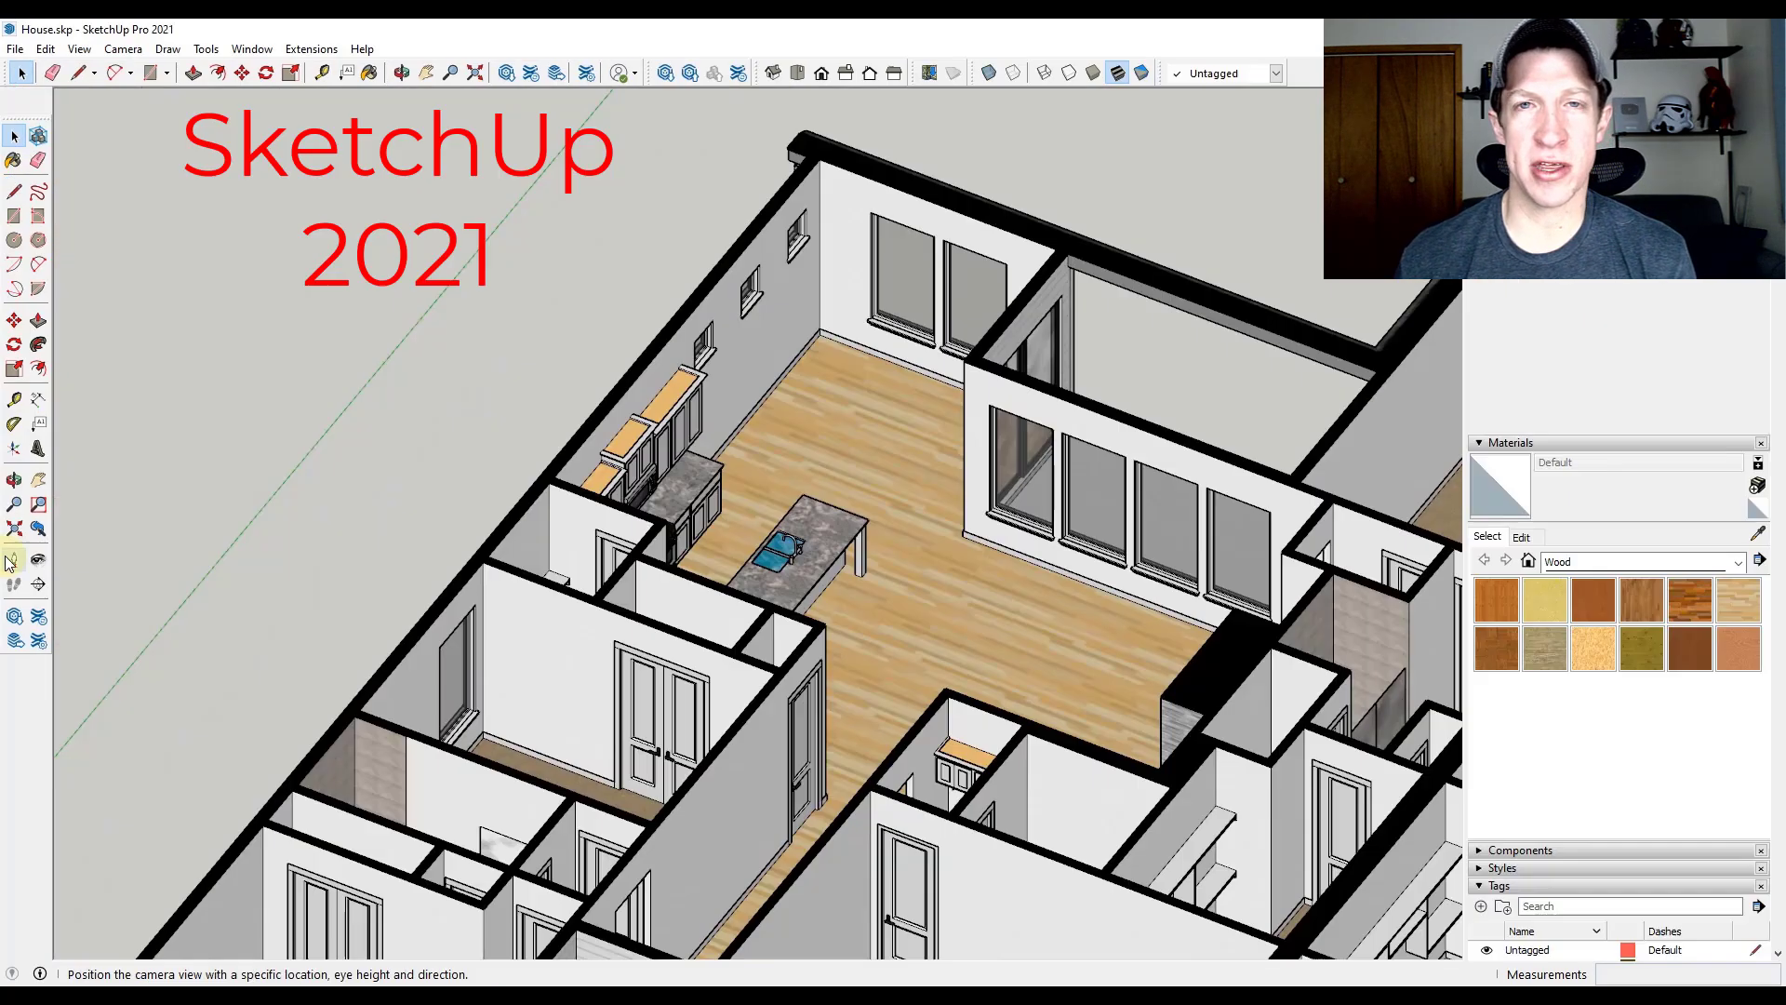
- Stand the camera on the kitchen floor at the island, aimed at the kitchen wall
{"action": "left_click", "coordinate": [14, 559]}
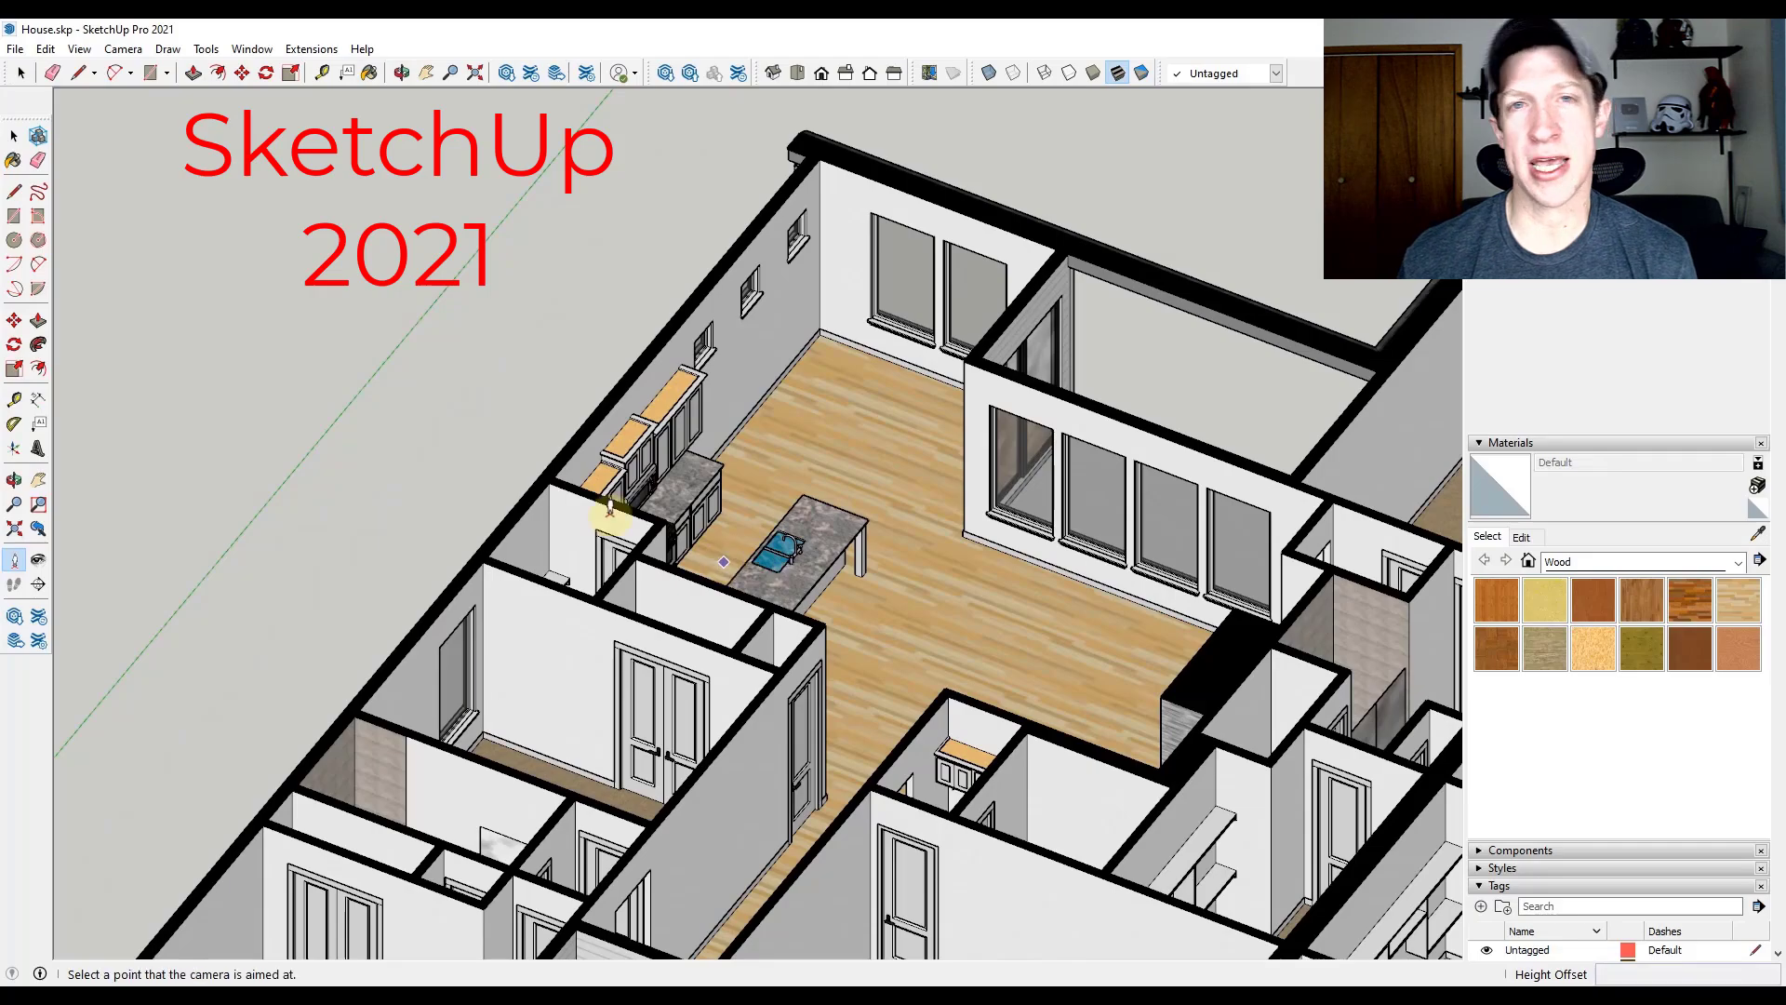
{"action": "left_click", "coordinate": [433, 437]}
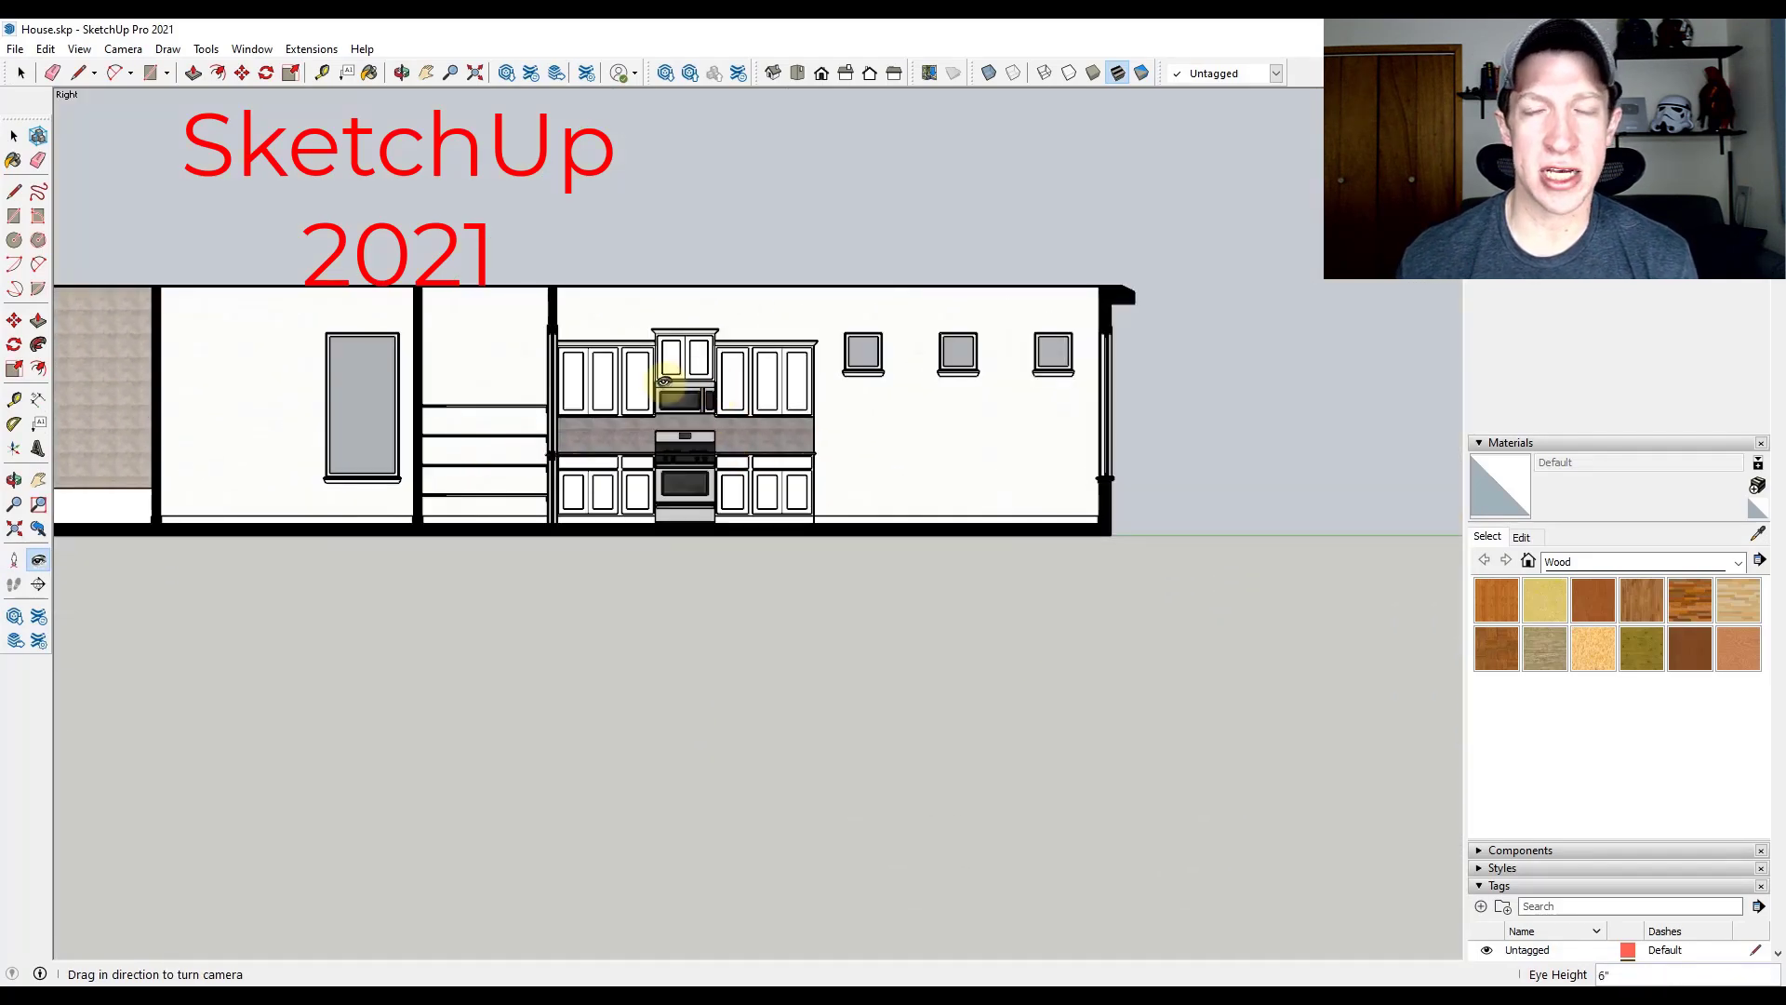
{"action": "scroll", "coordinate": [689, 390], "scroll_direction": "up", "scroll_amount": 3}
{"action": "scroll", "coordinate": [685, 423], "scroll_direction": "up", "scroll_amount": 1}
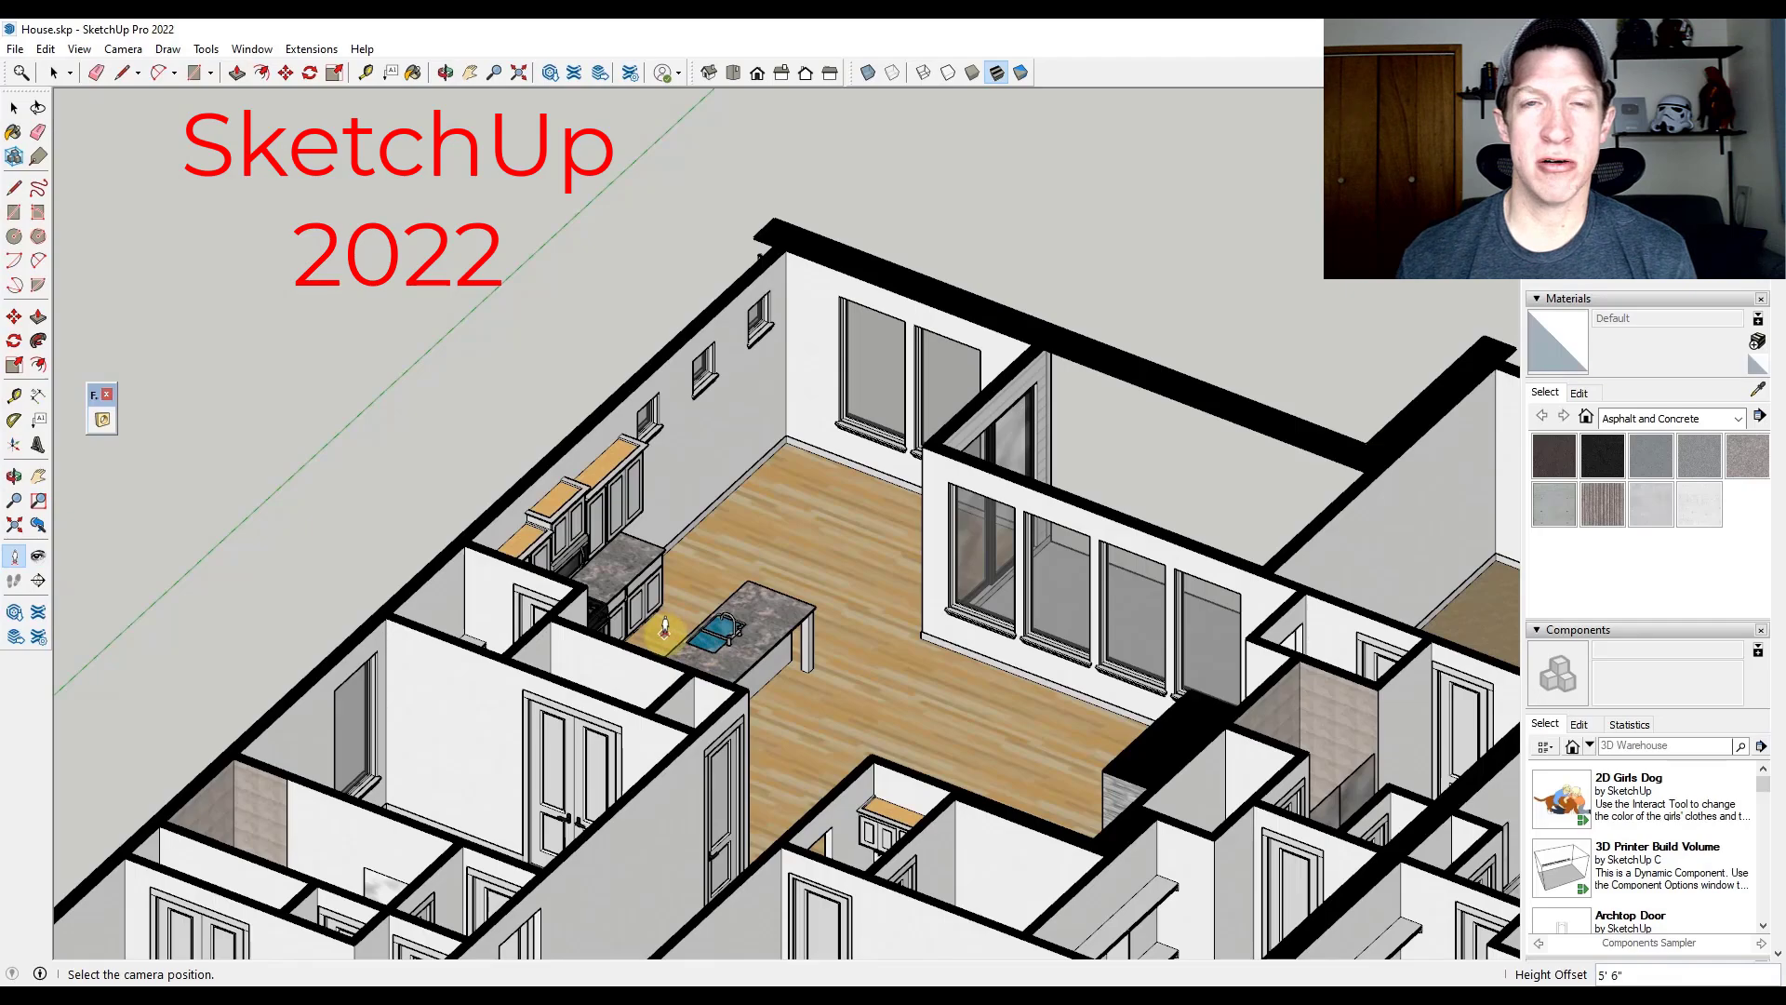
{"action": "left_click_drag", "start_coordinate": [664, 629], "coordinate": [361, 521]}
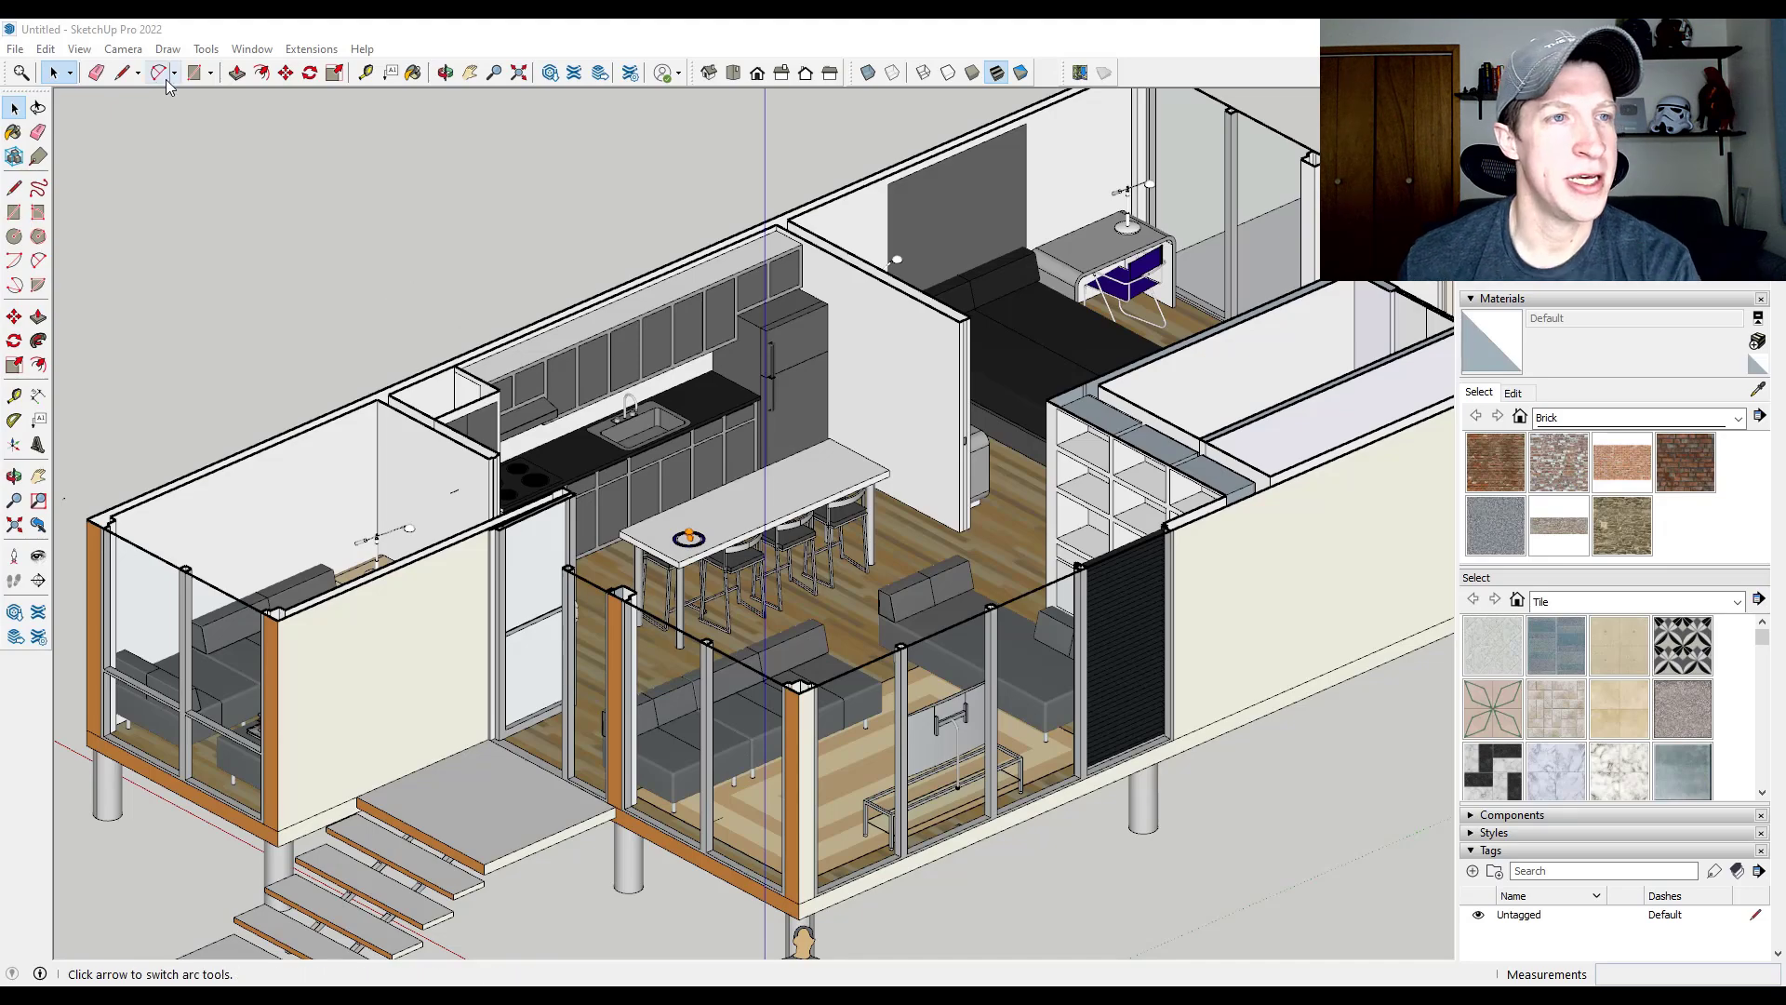
- Switch the camera to Parallel Projection and orbit to another side of the container house
{"action": "left_click", "coordinate": [123, 49]}
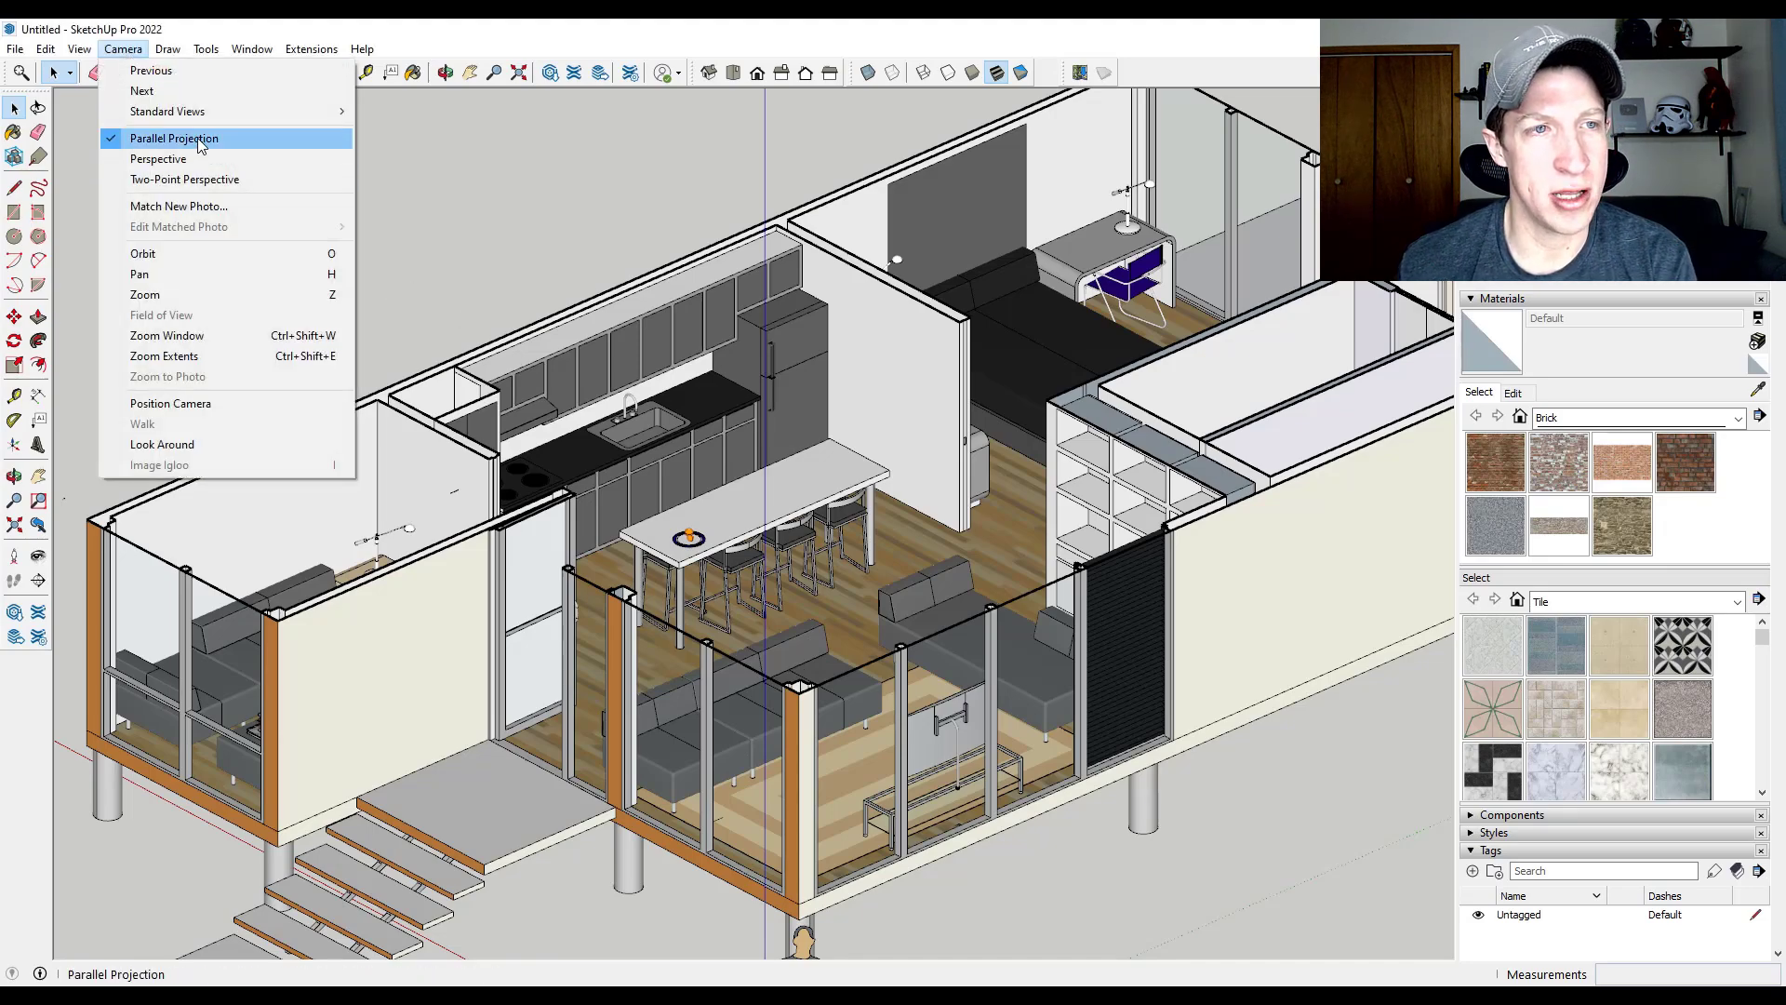
{"action": "left_click", "coordinate": [523, 211]}
{"action": "scroll", "coordinate": [523, 211], "scroll_direction": "down", "scroll_amount": 2}
{"action": "middle_click_drag", "start_coordinate": [622, 283], "coordinate": [626, 362]}
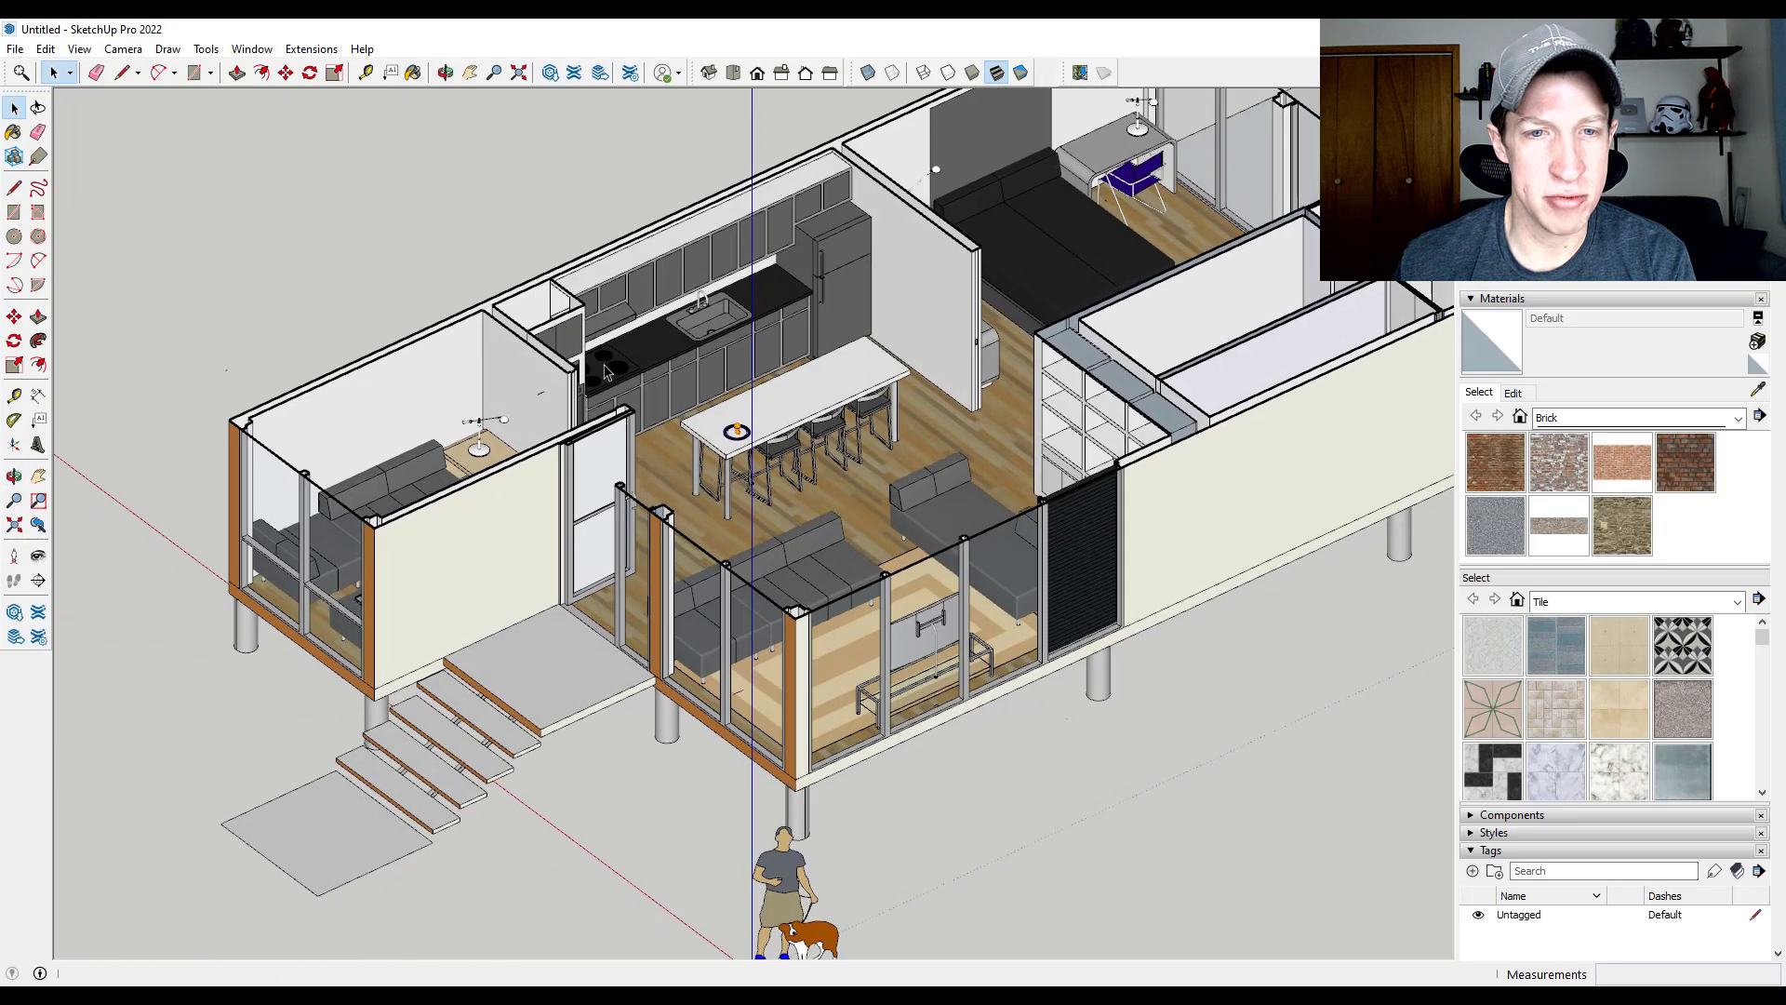
- Place the camera on the floor by the dining island, aimed toward the kitchen wall
{"action": "left_click", "coordinate": [15, 558]}
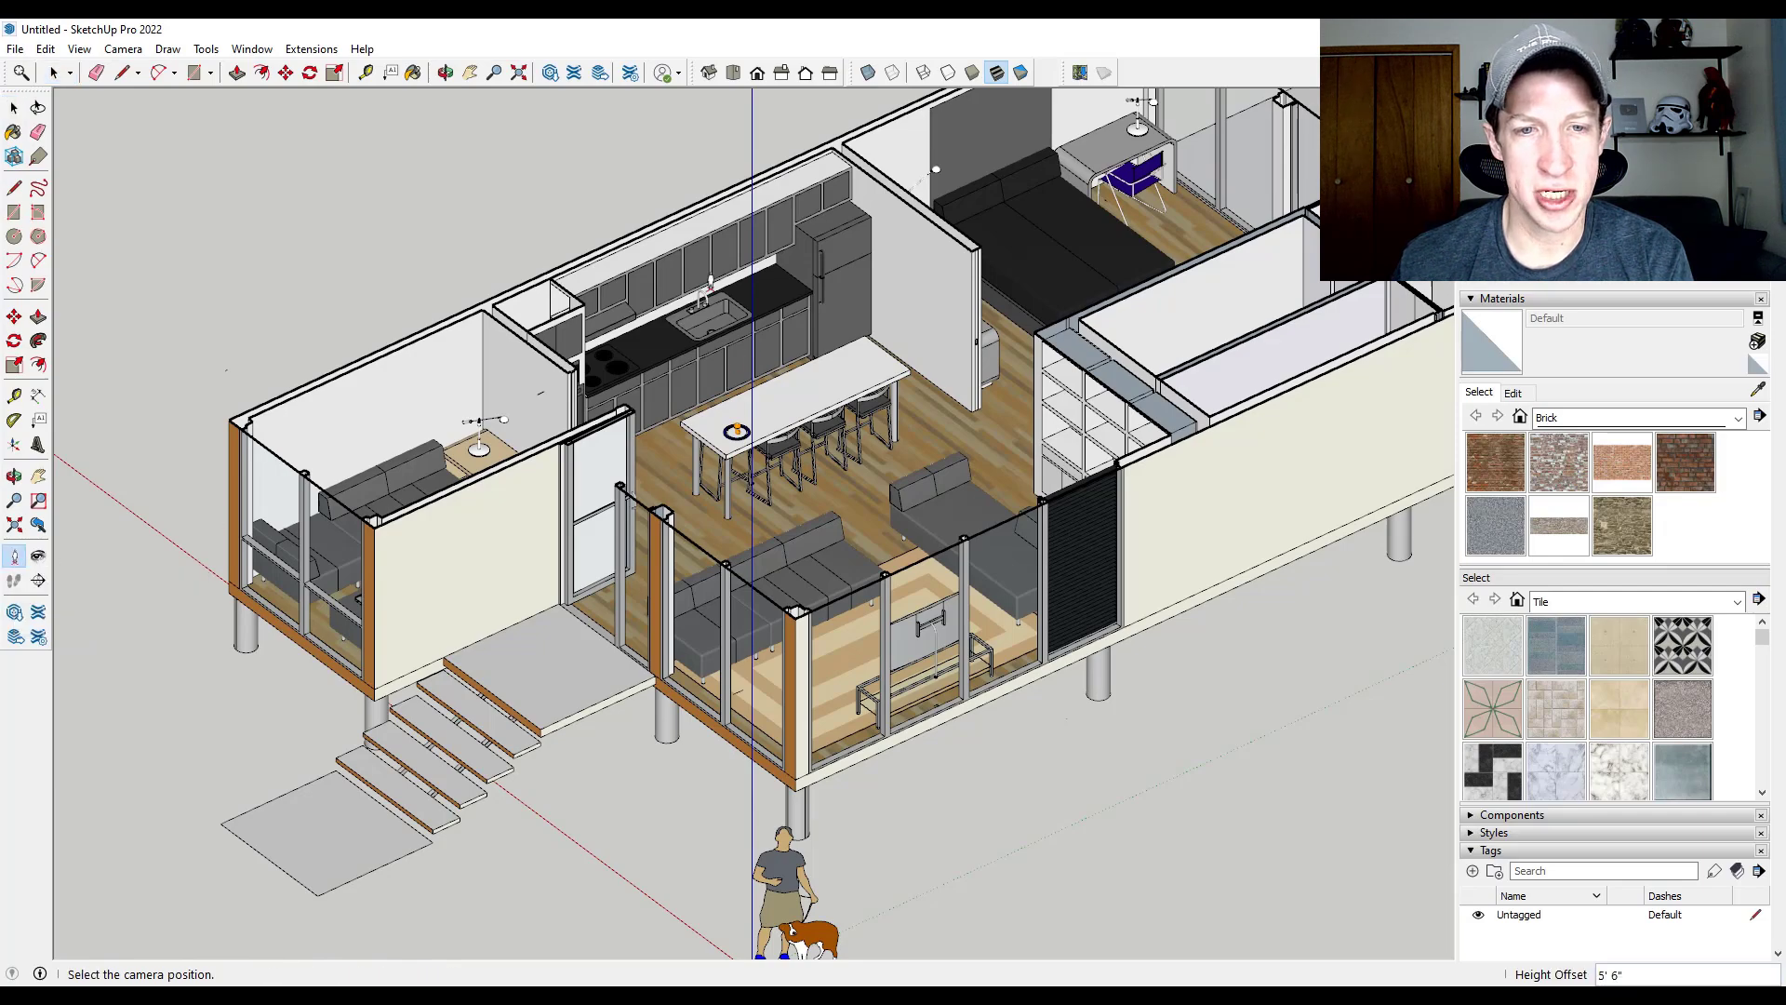
{"action": "left_click", "coordinate": [709, 281]}
{"action": "left_click", "coordinate": [754, 242]}
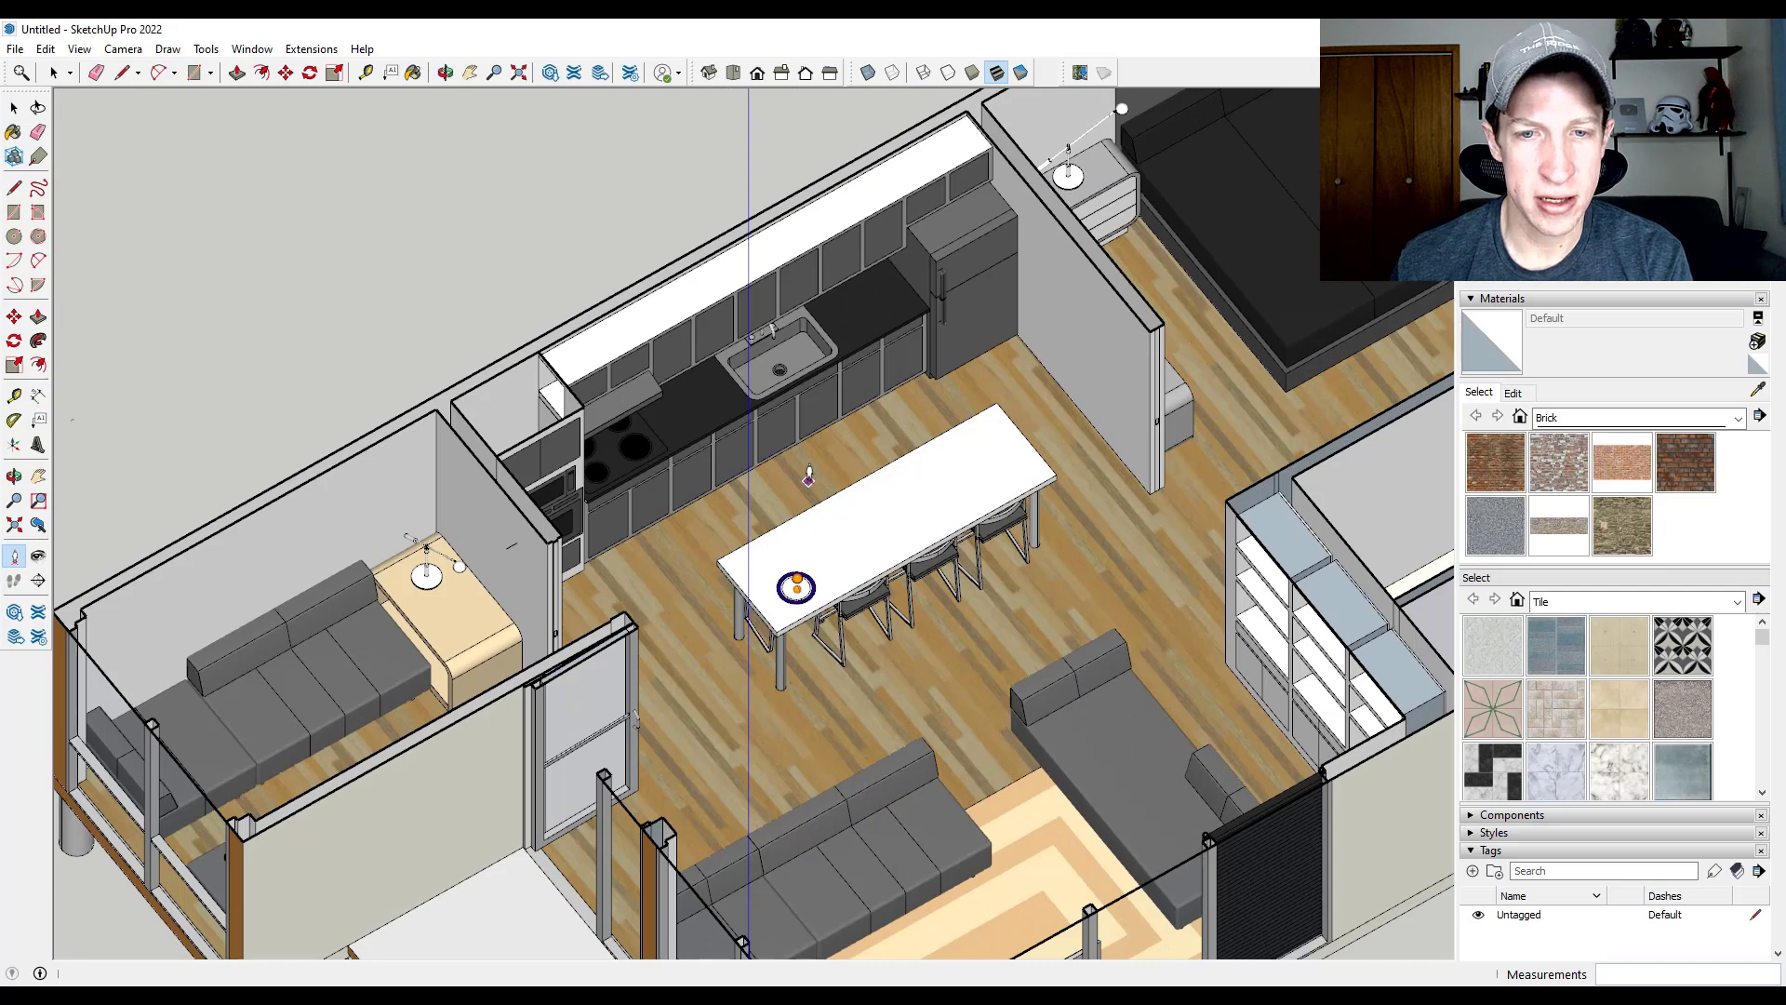
{"action": "left_click_drag", "start_coordinate": [808, 478], "coordinate": [666, 363]}
{"action": "left_click_drag", "start_coordinate": [620, 236], "coordinate": [594, 203]}
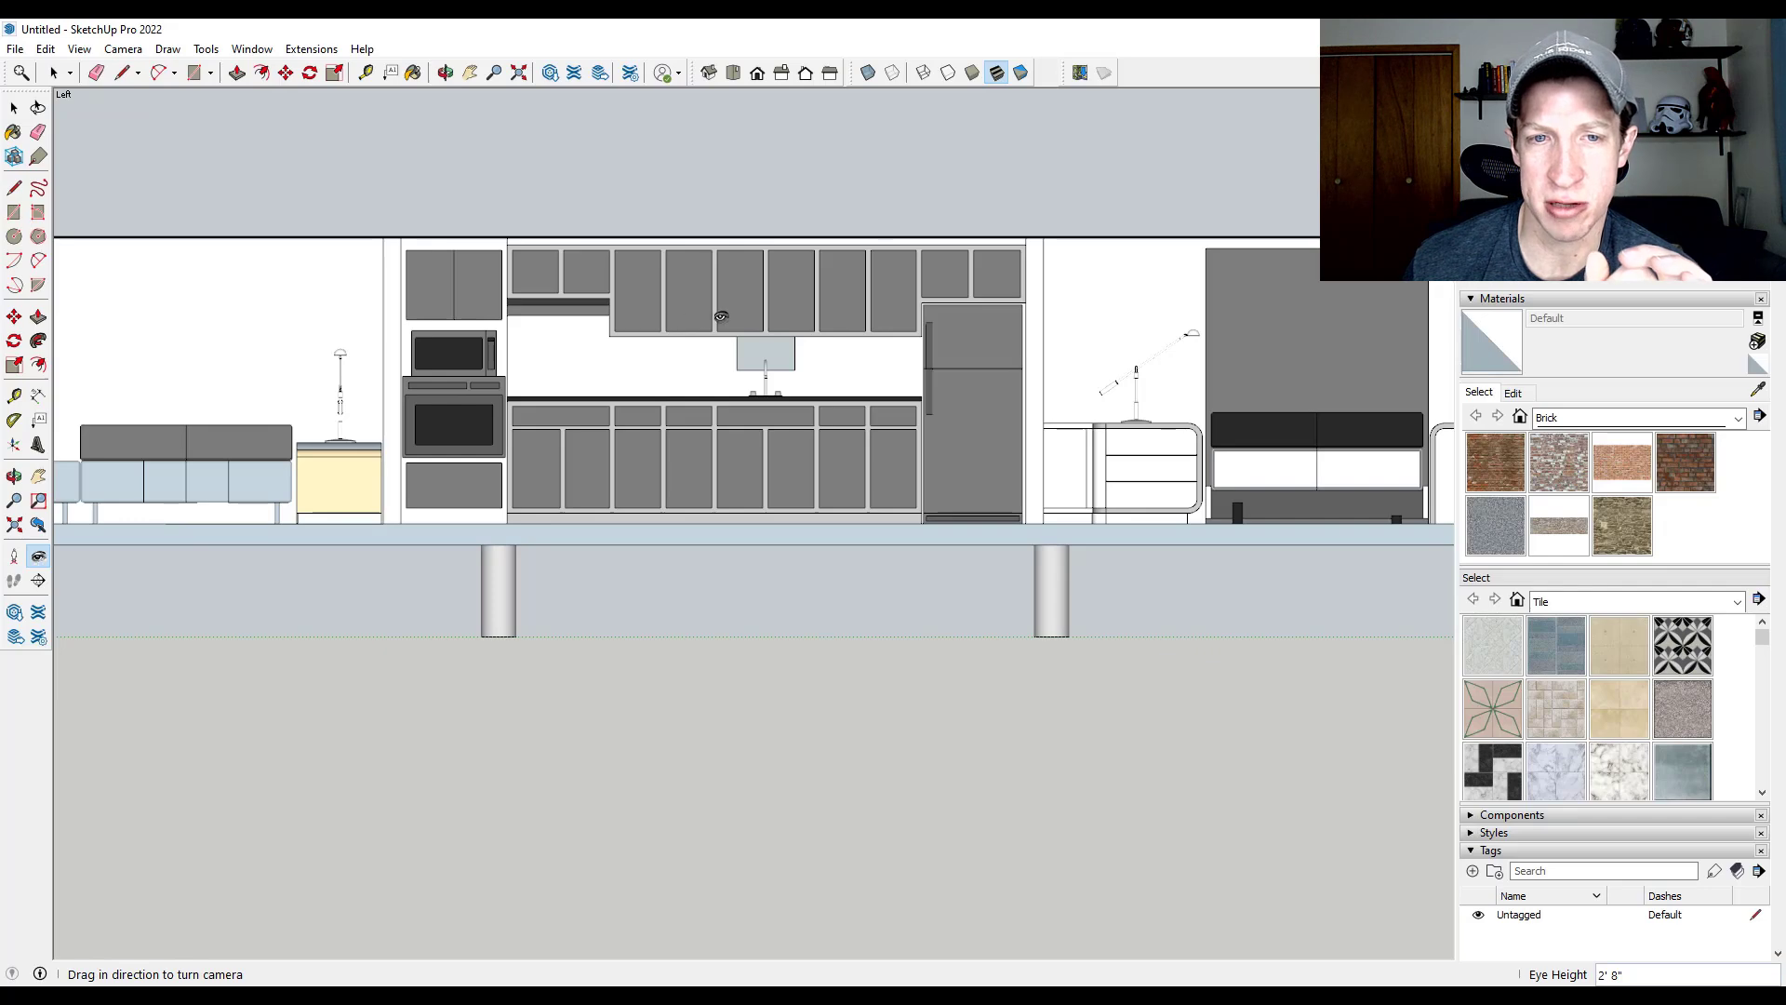
- Adjust the Look Around eye height with the scroll wheel until it reads about 5' 4"
{"action": "scroll", "coordinate": [721, 316], "scroll_direction": "up", "scroll_amount": 2}
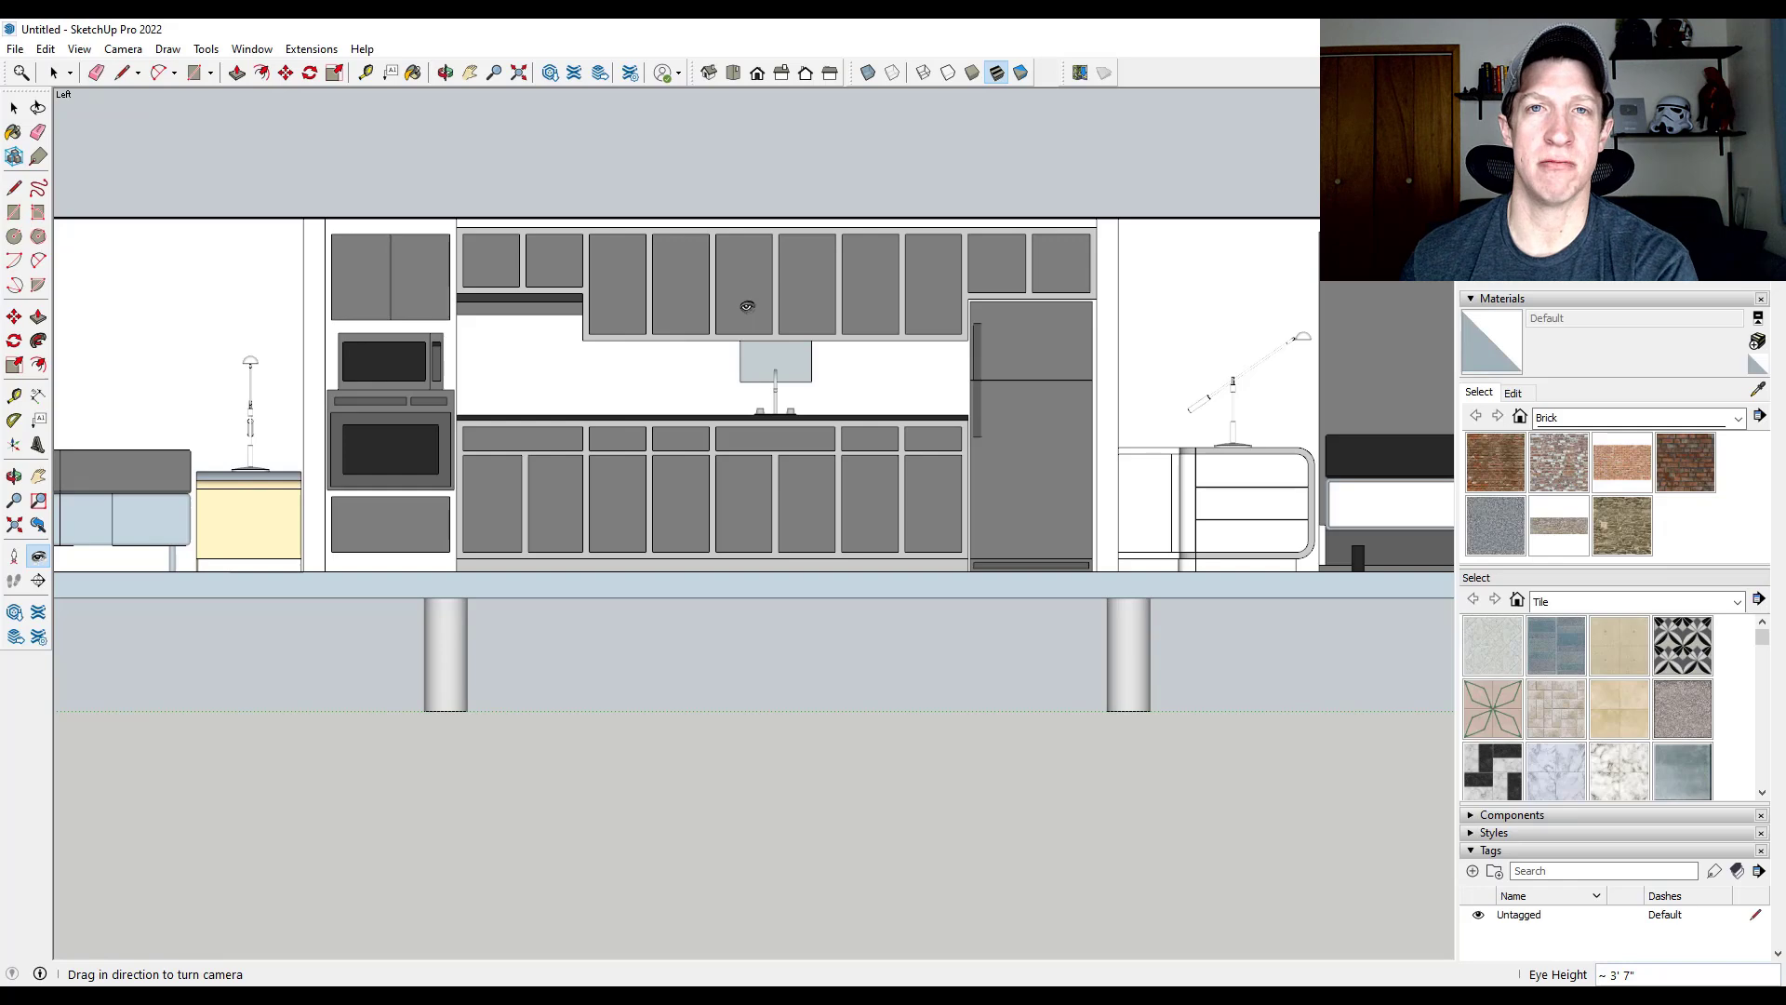
{"action": "scroll", "coordinate": [769, 425], "scroll_direction": "up", "scroll_amount": 4}
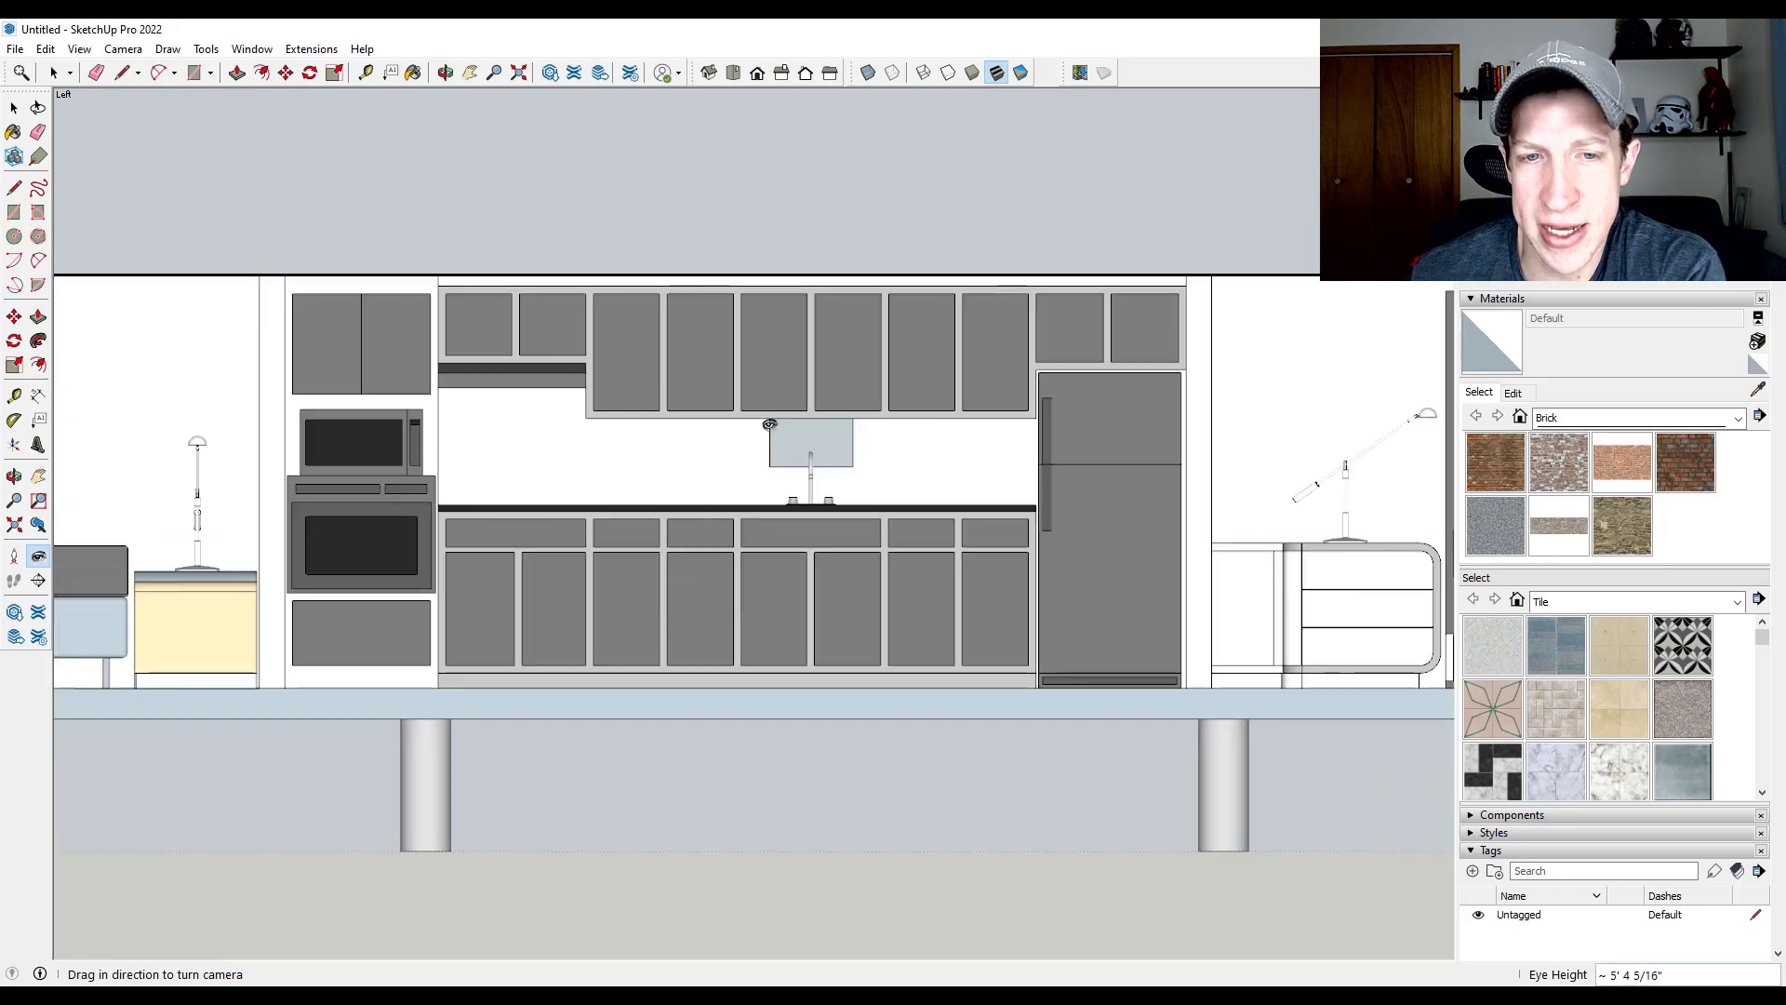
{"action": "scroll", "coordinate": [768, 425], "scroll_direction": "down", "scroll_amount": 3}
{"action": "scroll", "coordinate": [939, 410], "scroll_direction": "up", "scroll_amount": 3}
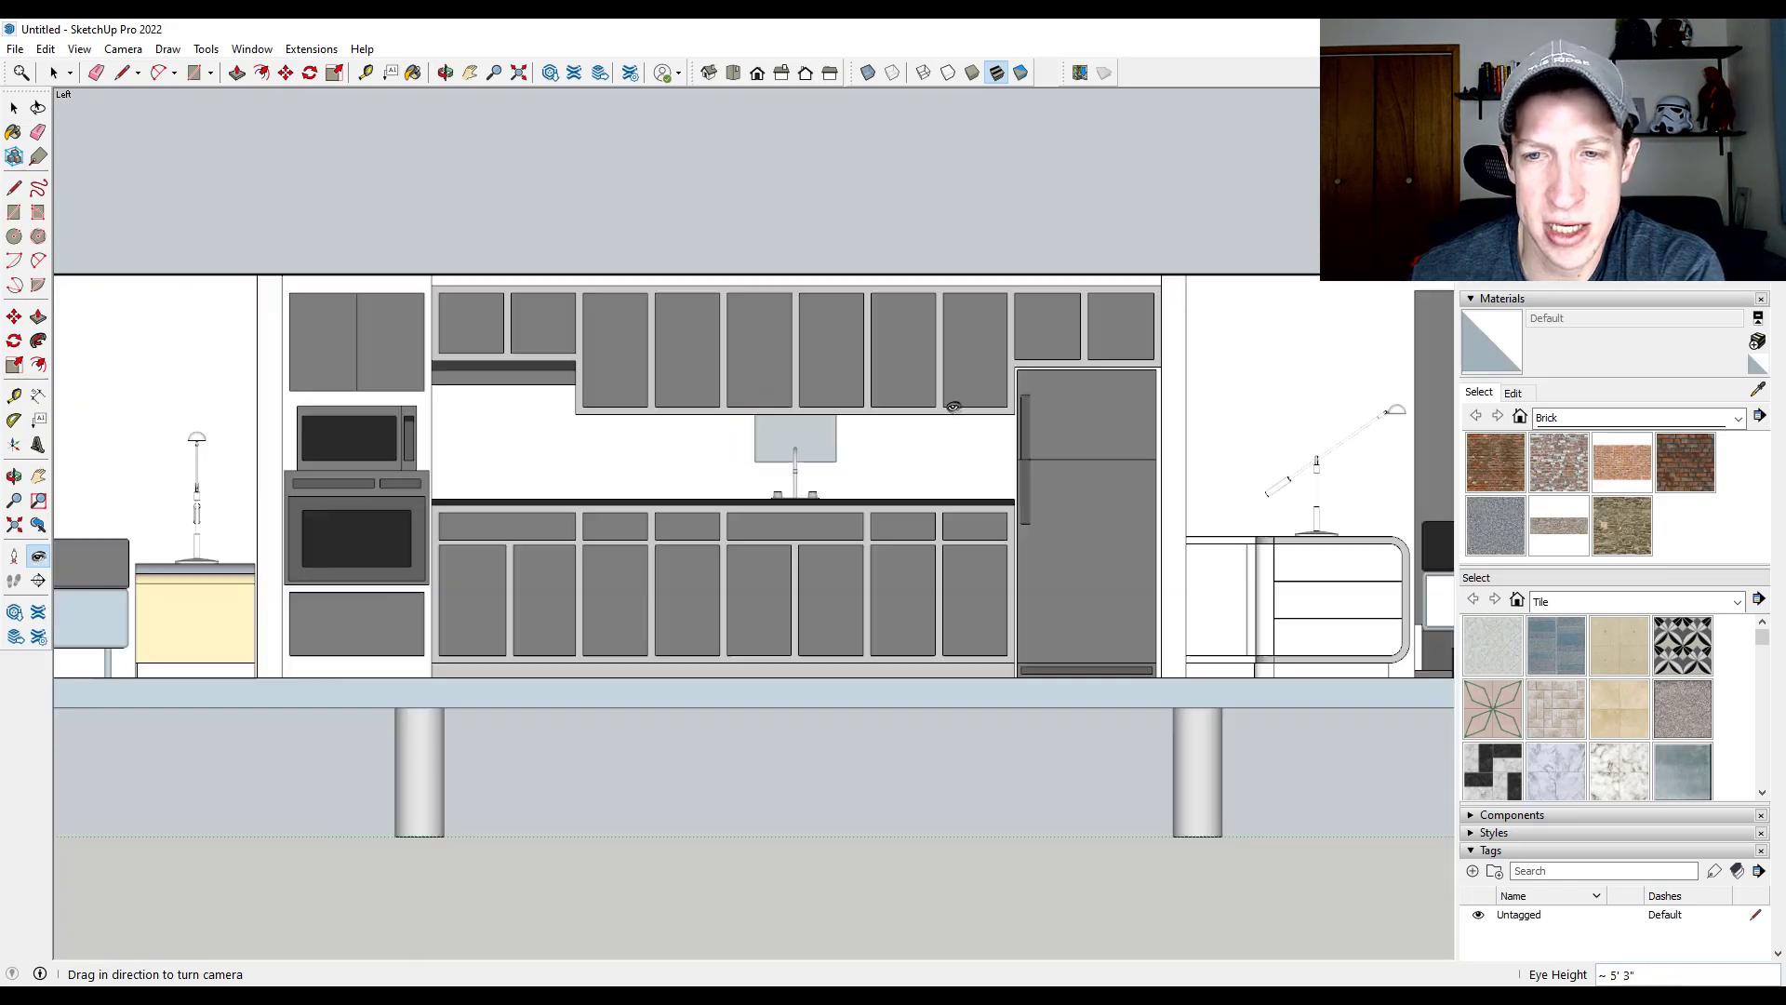
{"action": "scroll", "coordinate": [837, 427], "scroll_direction": "down", "scroll_amount": 1}
{"action": "scroll", "coordinate": [841, 439], "scroll_direction": "down", "scroll_amount": 2}
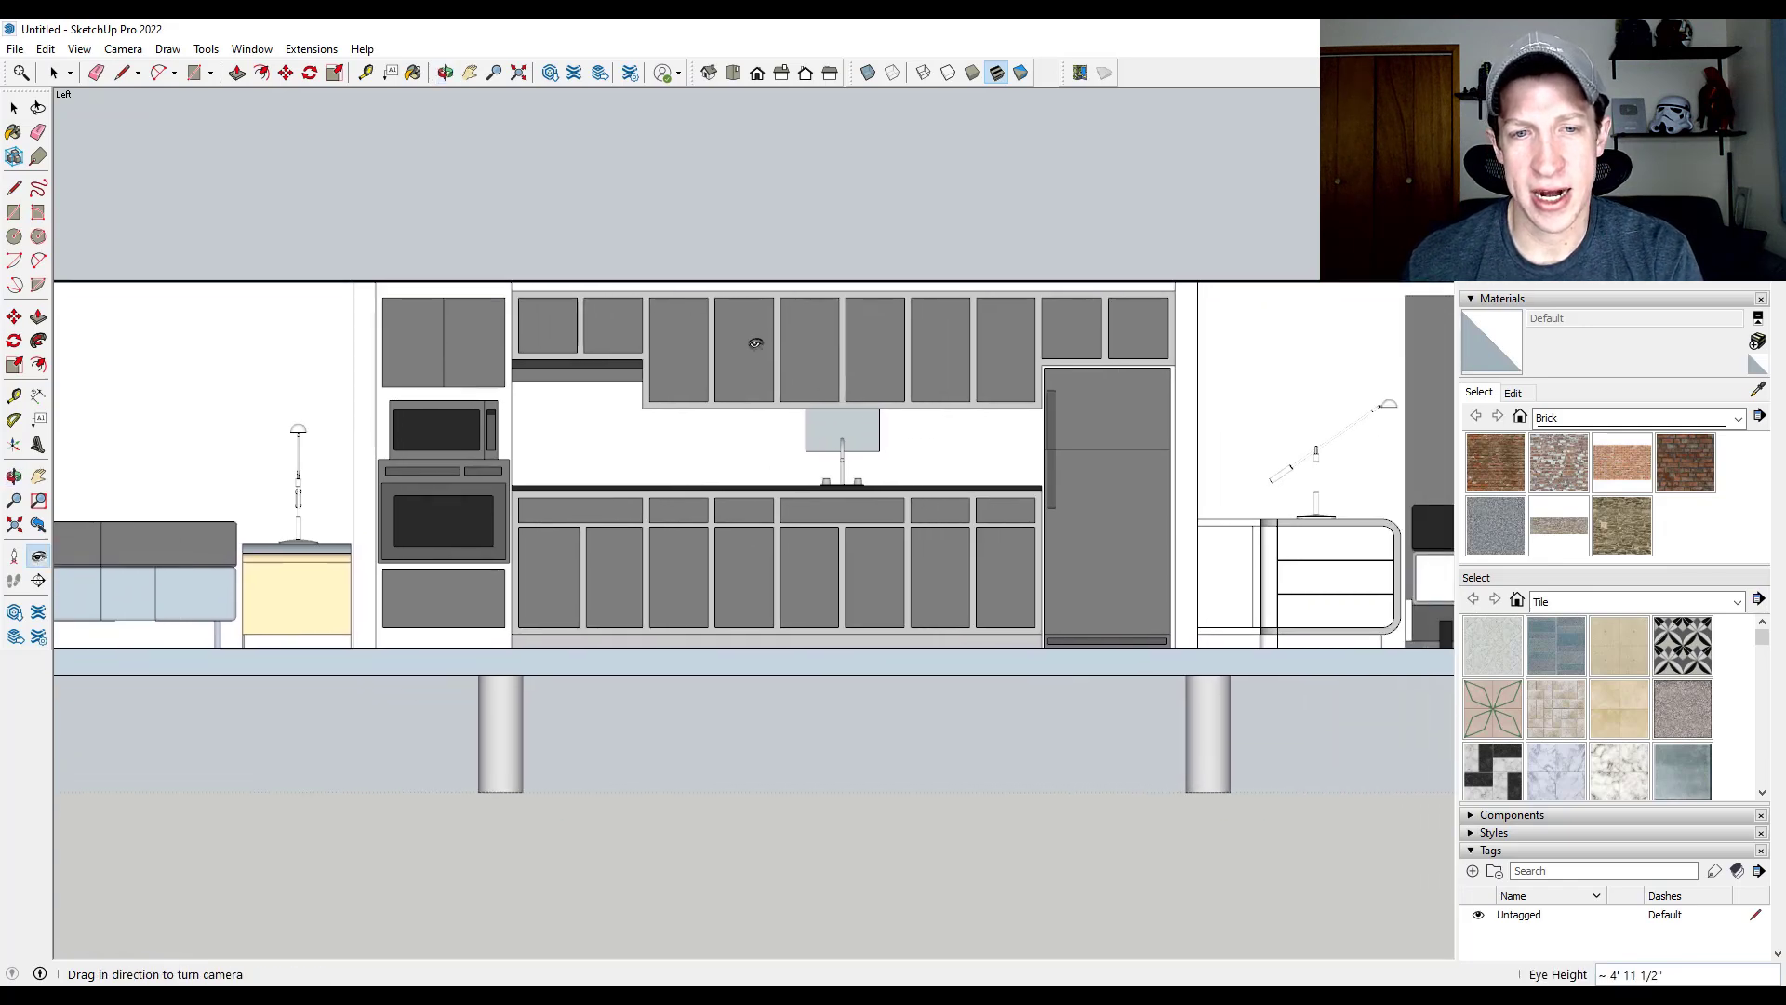
{"action": "scroll", "coordinate": [863, 424], "scroll_direction": "up", "scroll_amount": 1}
{"action": "scroll", "coordinate": [883, 410], "scroll_direction": "up", "scroll_amount": 1}
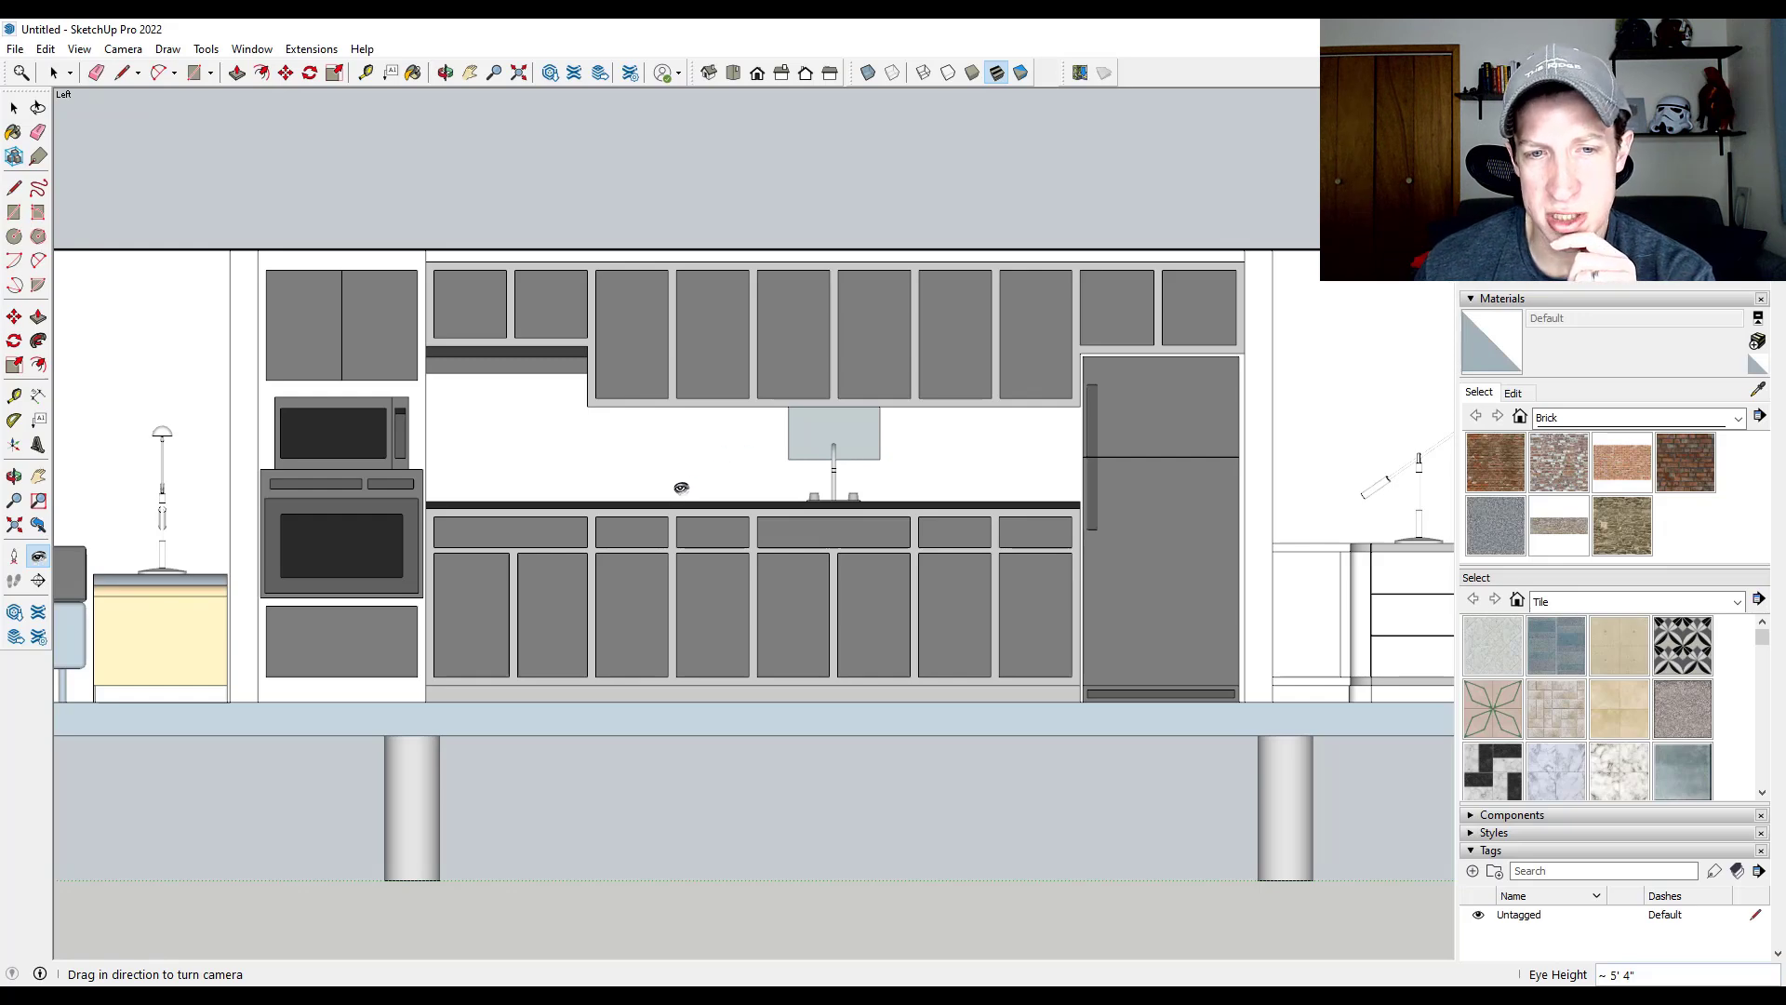
- Orbit out of the flat kitchen elevation back into a 3D view
{"action": "key", "text": "o"}
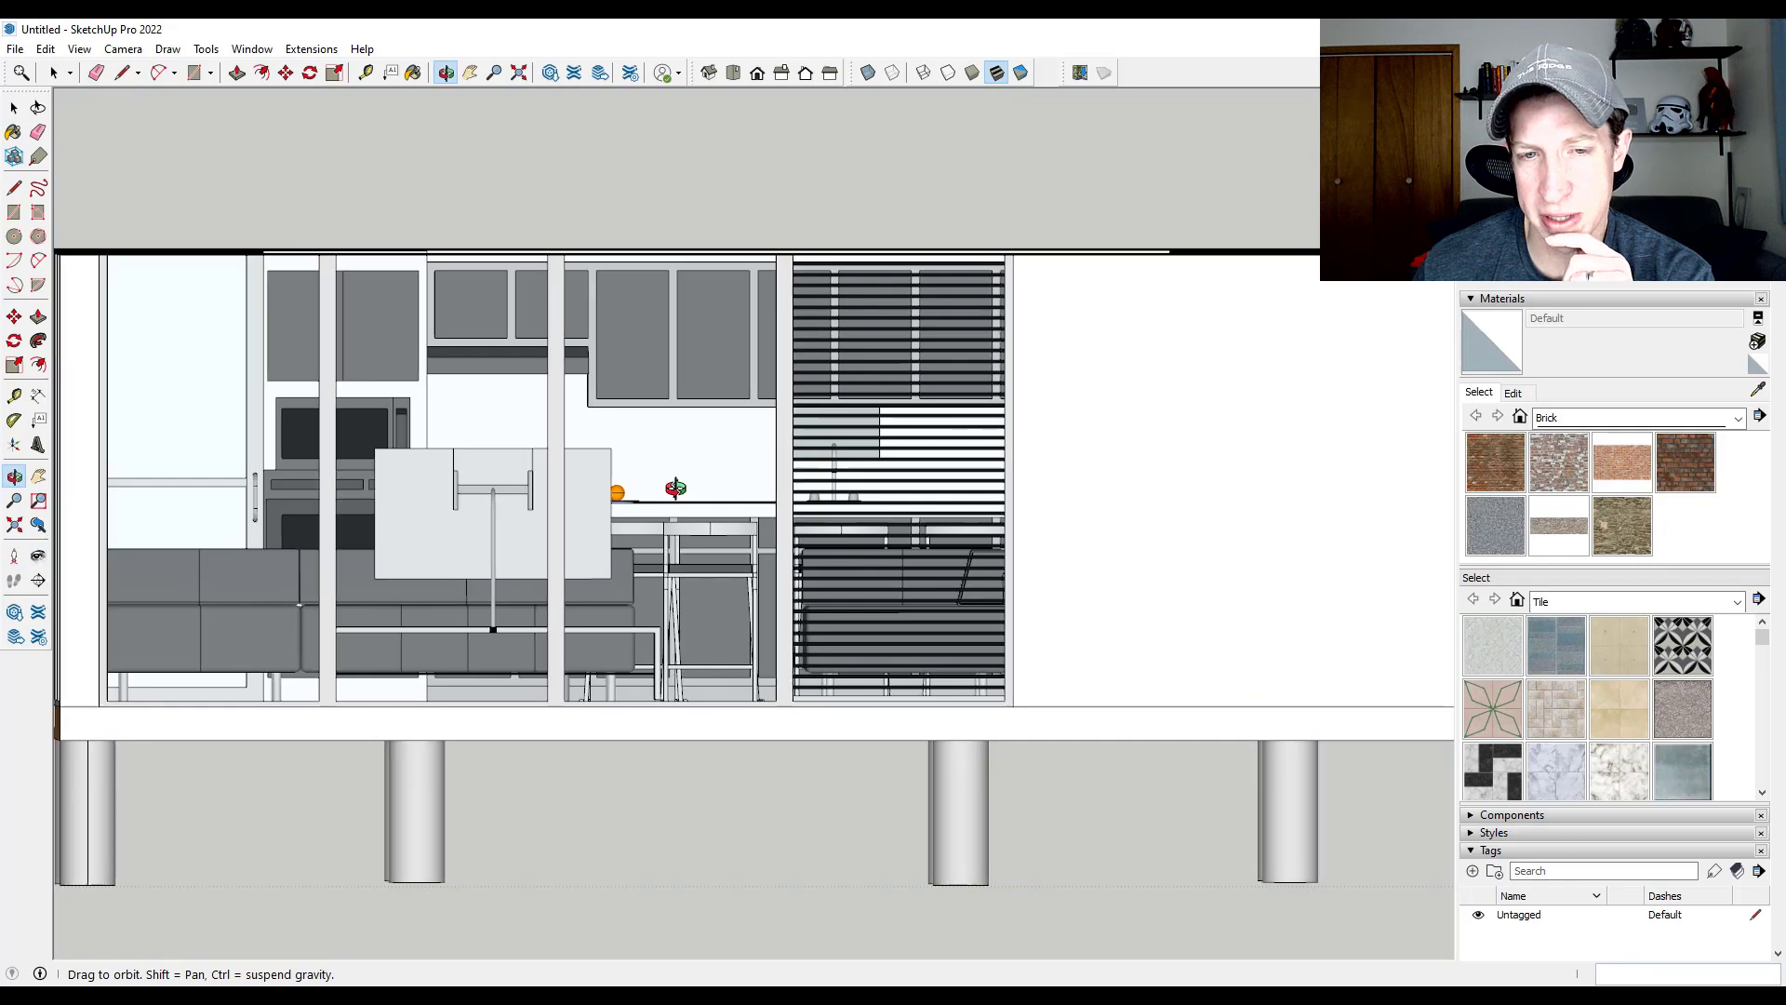
{"action": "key", "text": "l"}
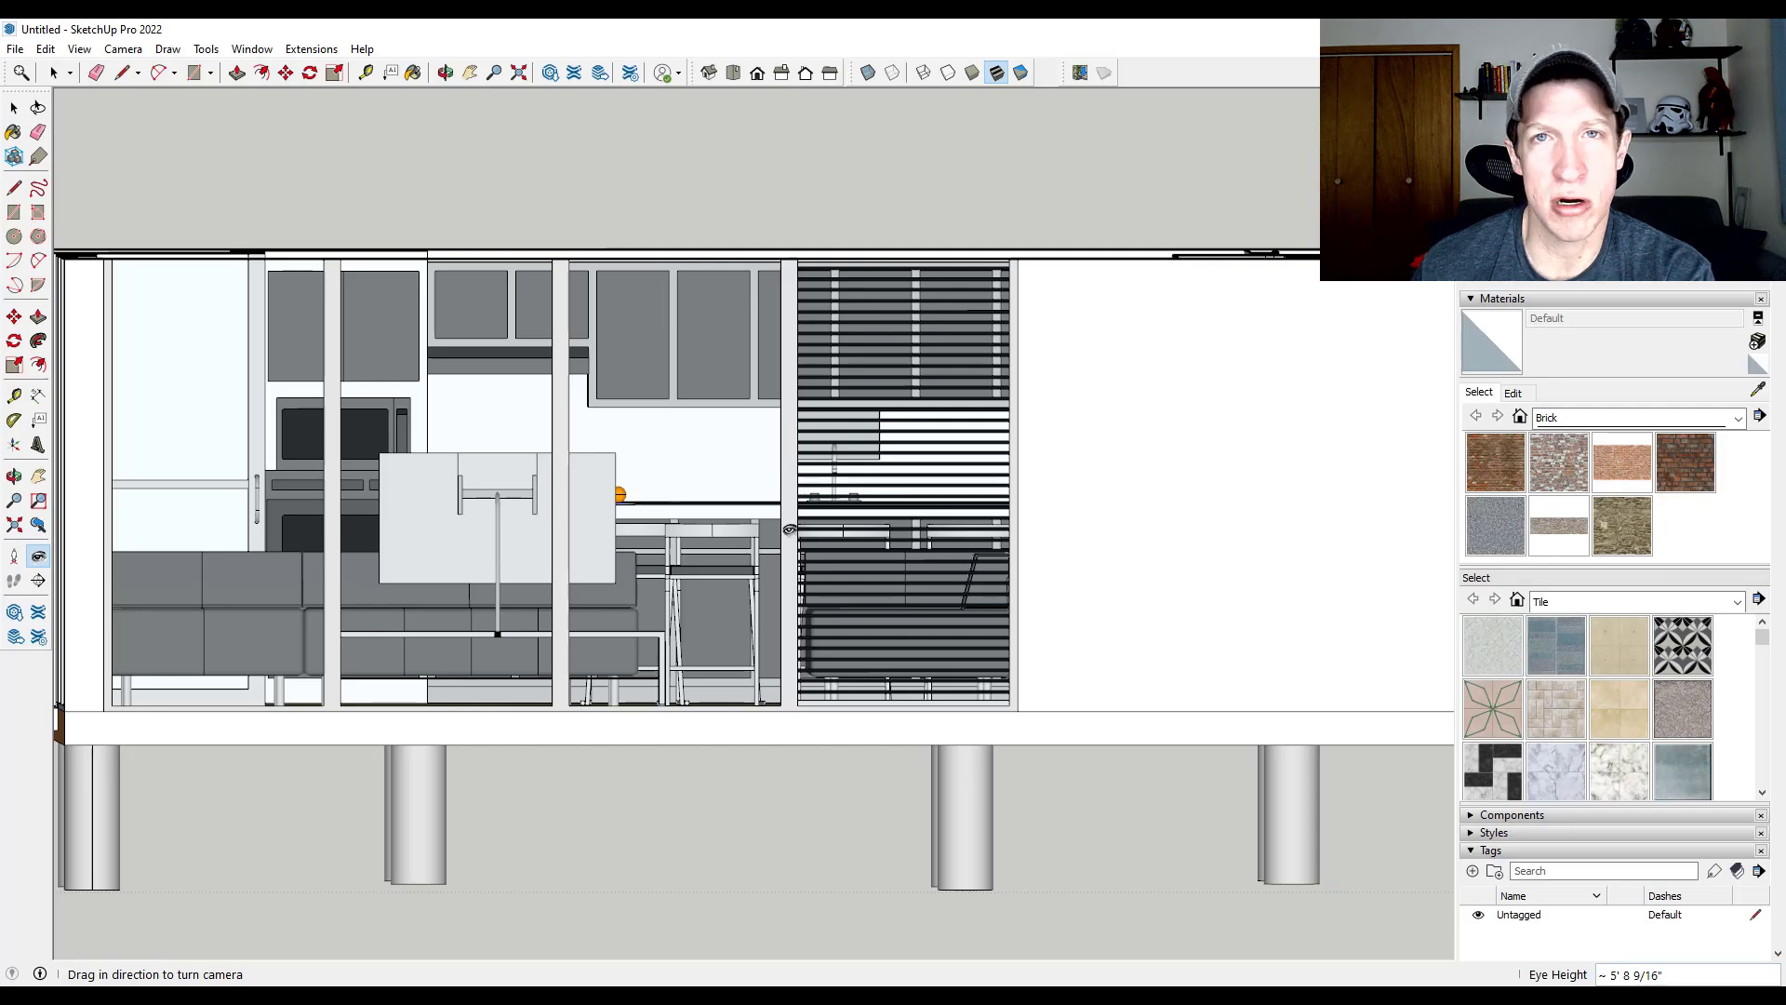
{"action": "scroll", "coordinate": [789, 529], "scroll_direction": "down", "scroll_amount": 3}
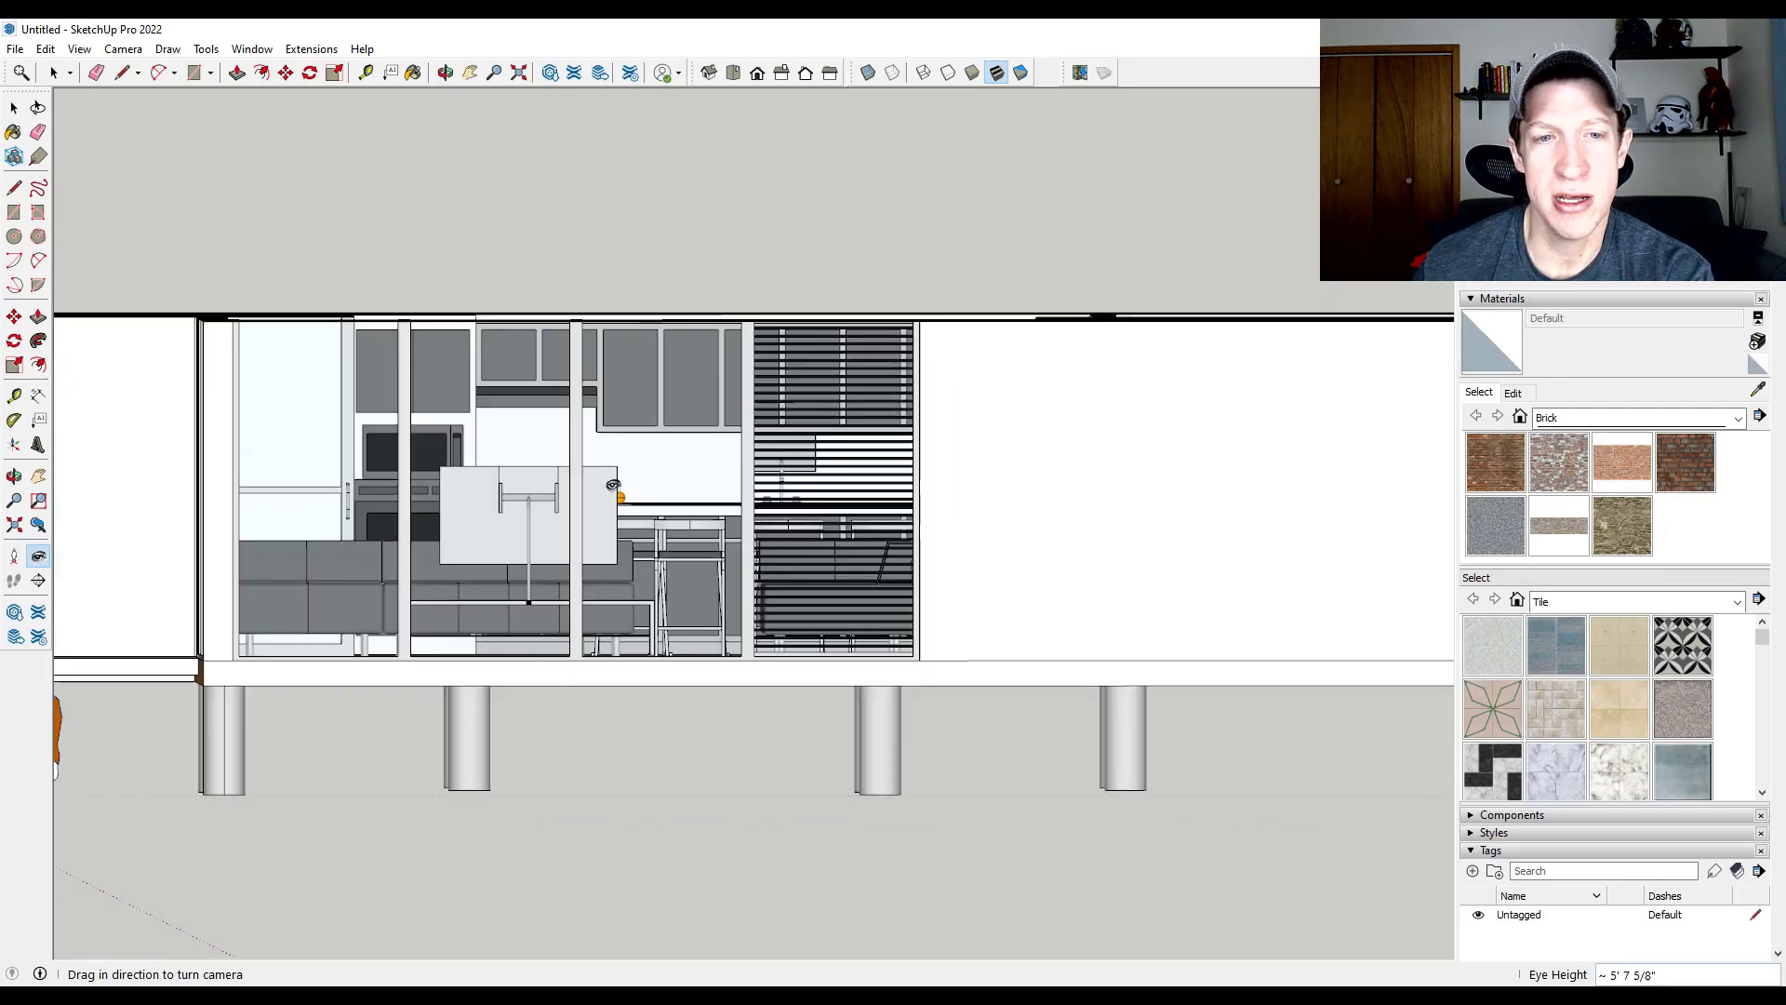
{"action": "middle_click_drag", "start_coordinate": [789, 529], "coordinate": [521, 465]}
{"action": "scroll", "coordinate": [512, 466], "scroll_direction": "down", "scroll_amount": 3}
{"action": "scroll", "coordinate": [507, 465], "scroll_direction": "up", "scroll_amount": 8}
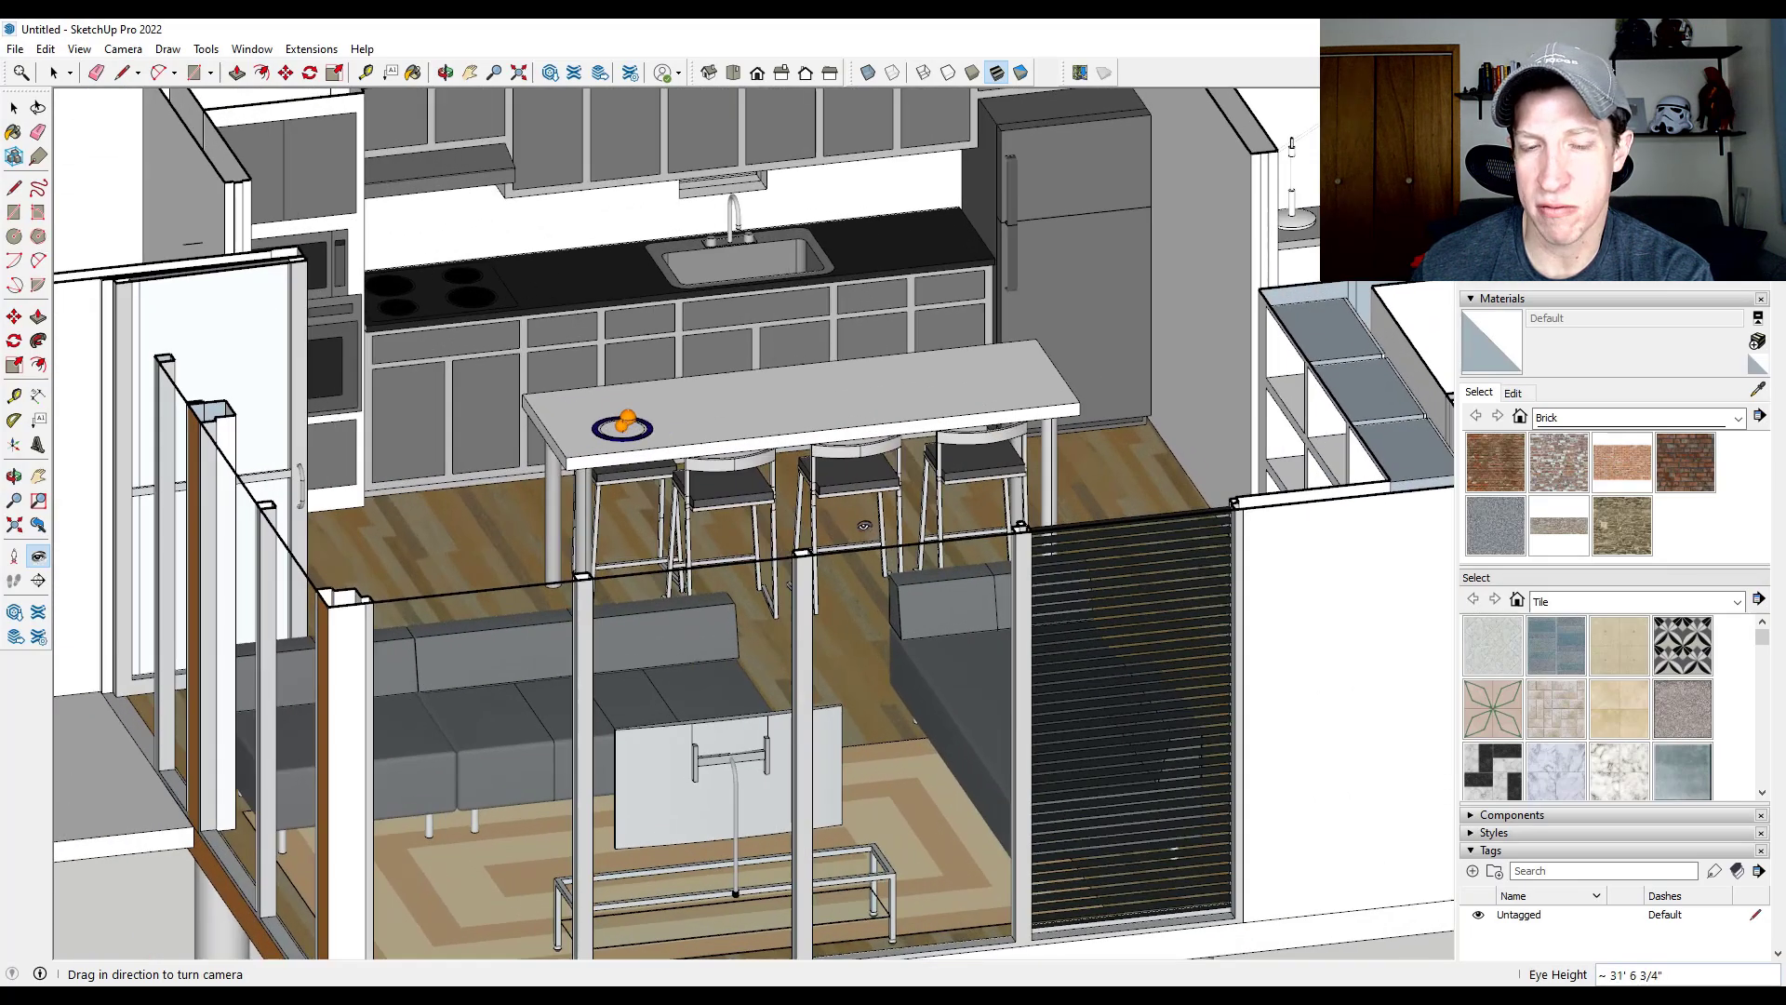
{"action": "scroll", "coordinate": [693, 563], "scroll_direction": "down", "scroll_amount": 4}
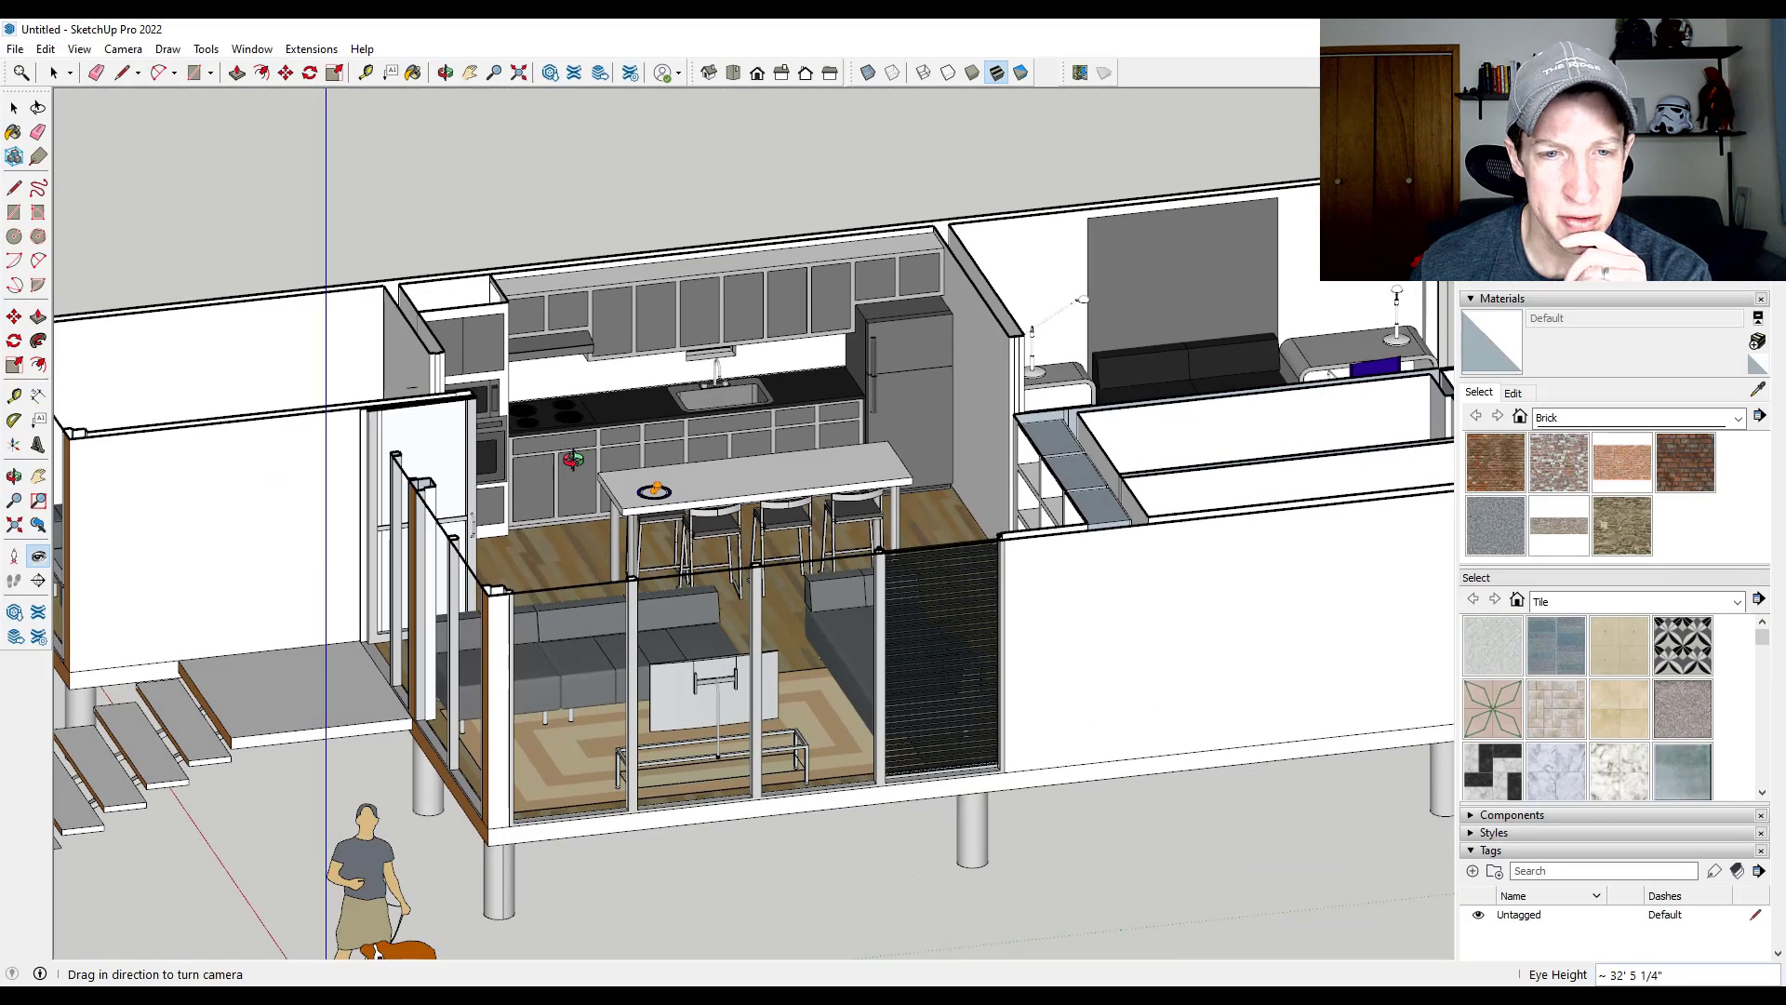
- Tilt to a top-down perspective over the kitchen, living room, bedroom and bathroom
{"action": "middle_click_drag", "start_coordinate": [572, 460], "coordinate": [588, 493]}
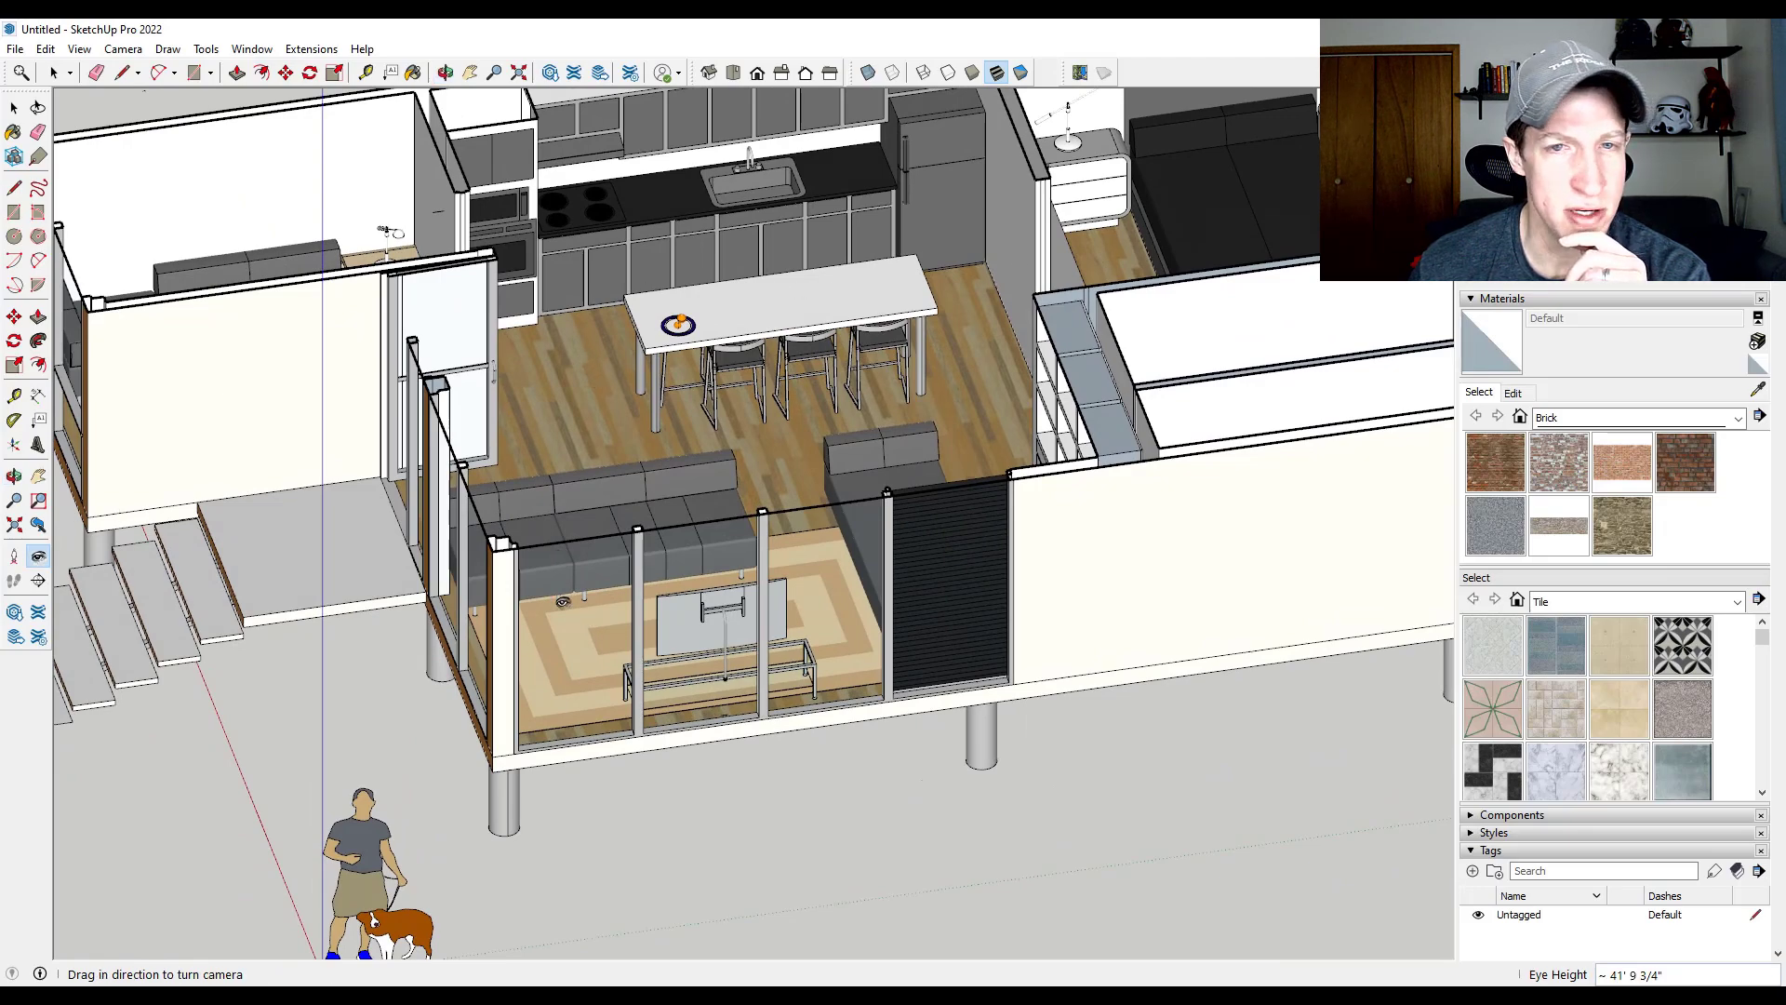
{"action": "scroll", "coordinate": [562, 600], "scroll_direction": "down", "scroll_amount": 4}
{"action": "scroll", "coordinate": [924, 419], "scroll_direction": "up", "scroll_amount": 1}
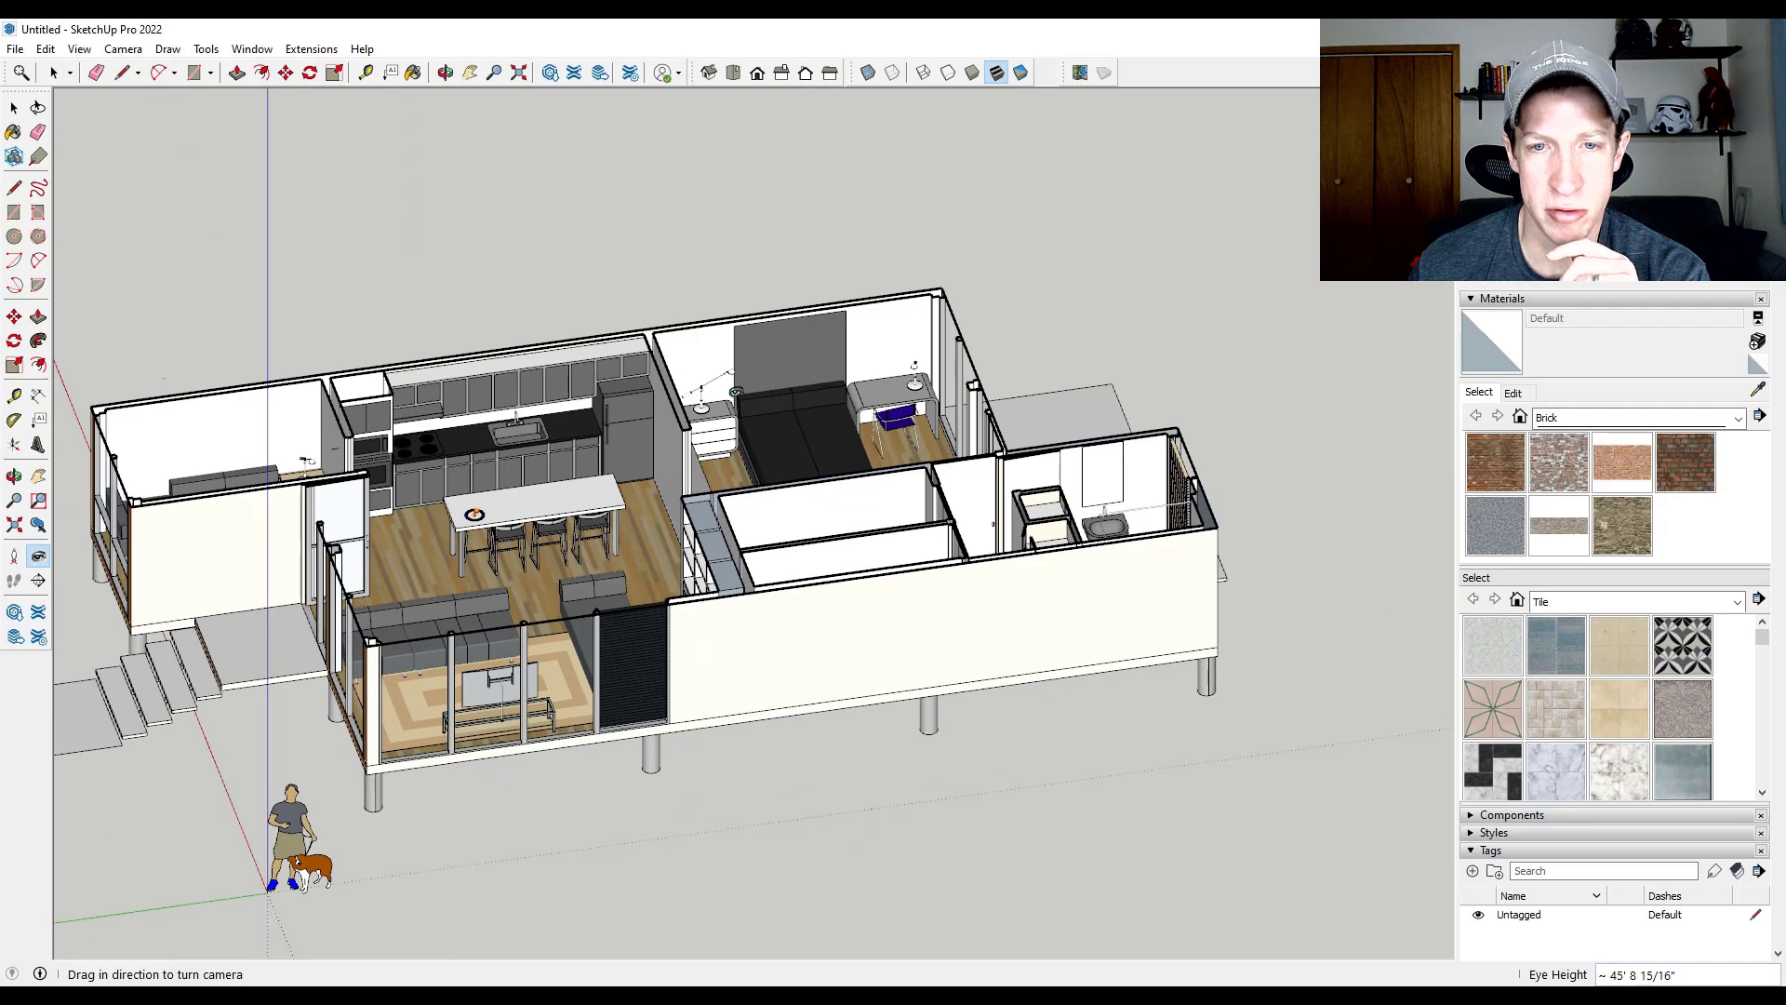
{"action": "middle_click_drag", "start_coordinate": [475, 515], "coordinate": [909, 650]}
{"action": "scroll", "coordinate": [196, 549], "scroll_direction": "up", "scroll_amount": 3}
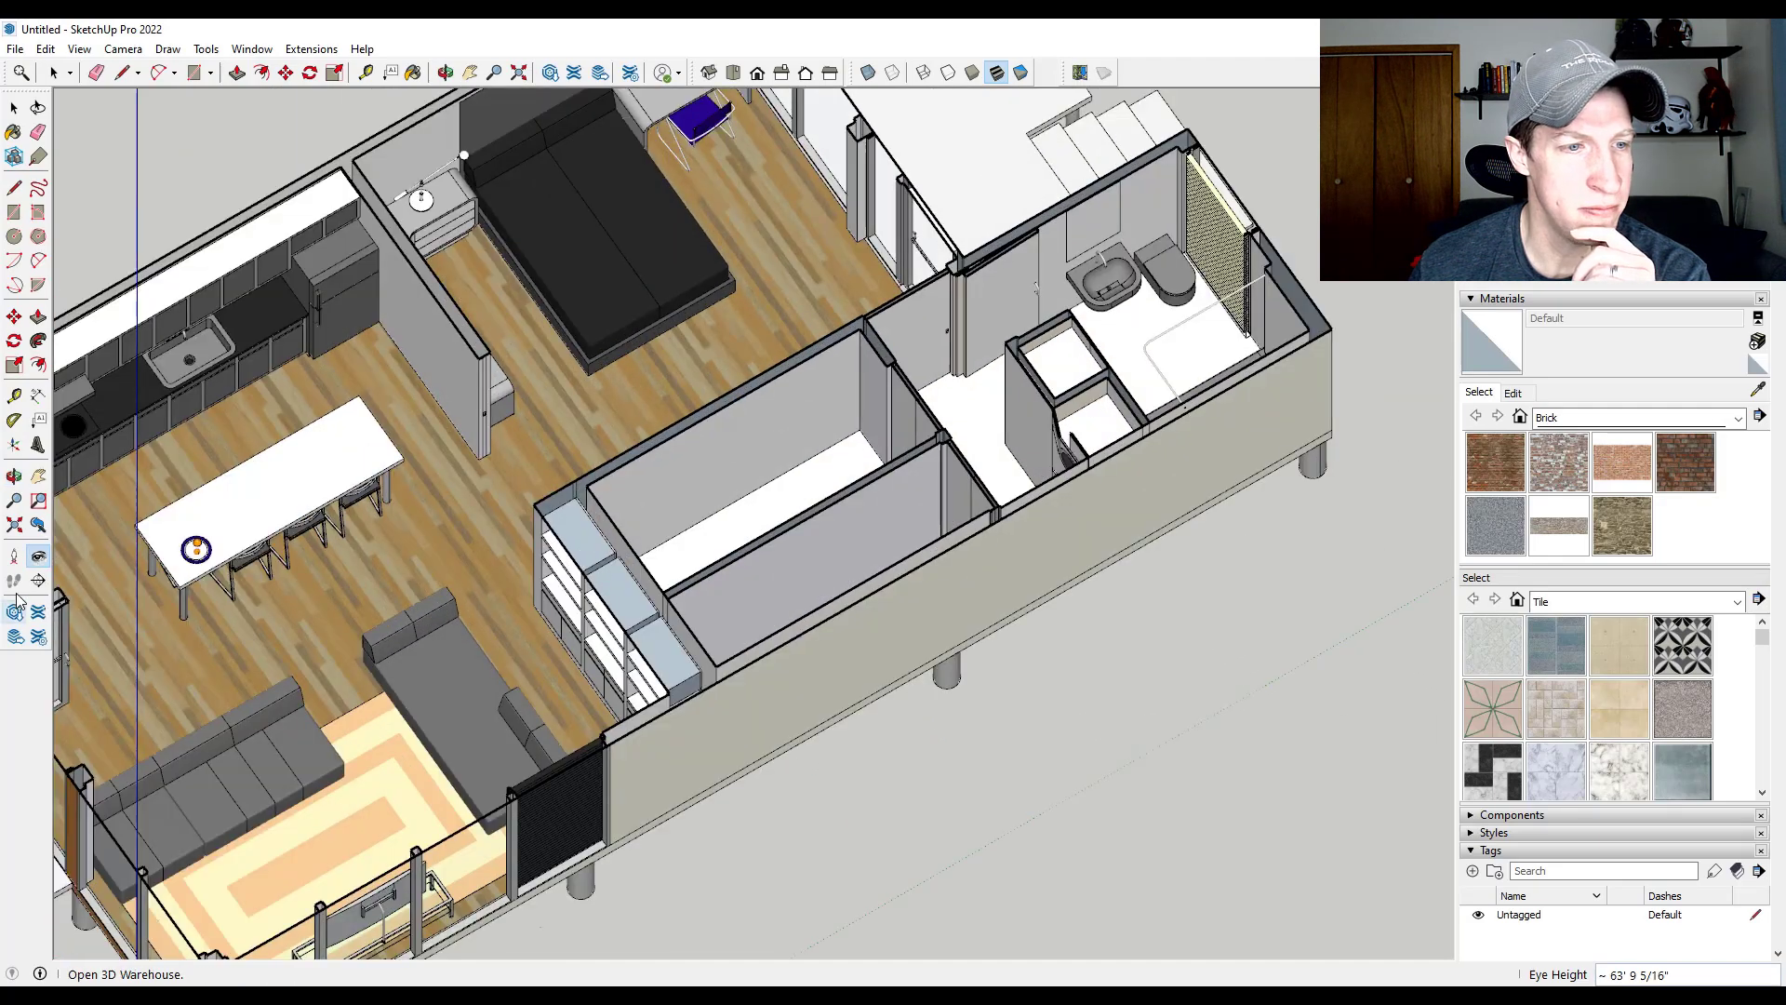
- Place the camera facing the bedroom wall with bed, desk and chair, then fine-tune with Look Around
{"action": "left_click", "coordinate": [14, 556]}
{"action": "left_click", "coordinate": [692, 387]}
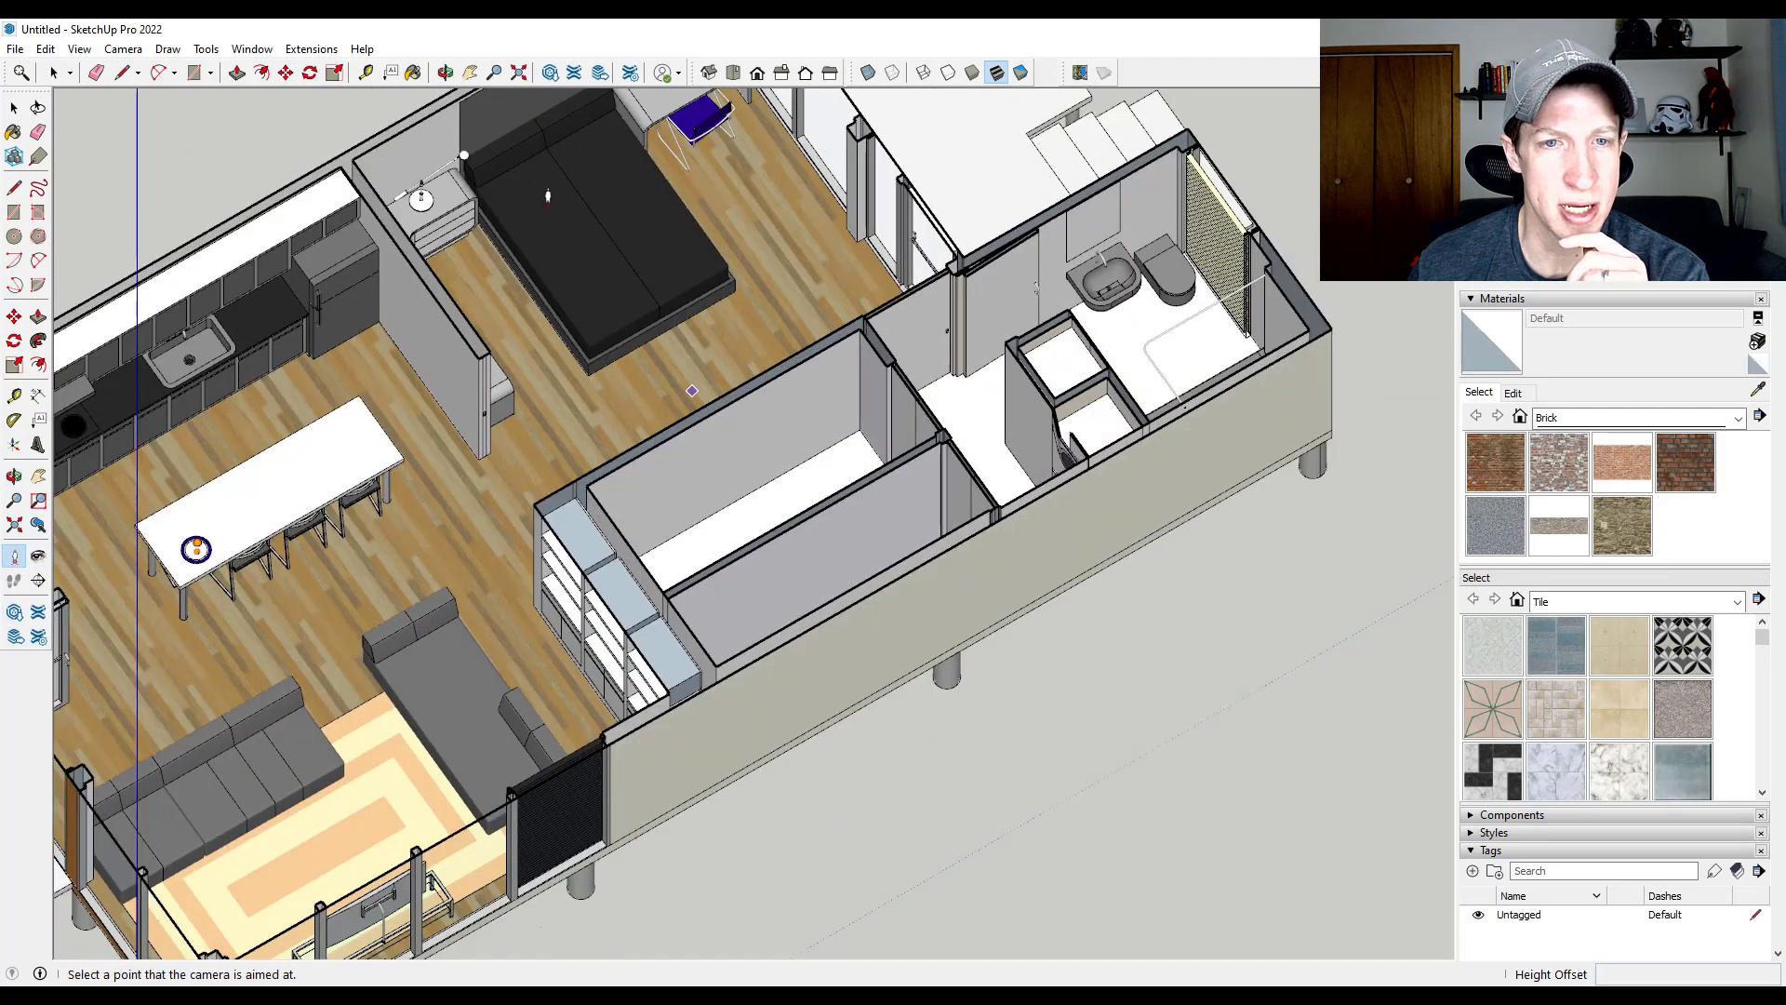
{"action": "left_click", "coordinate": [196, 549]}
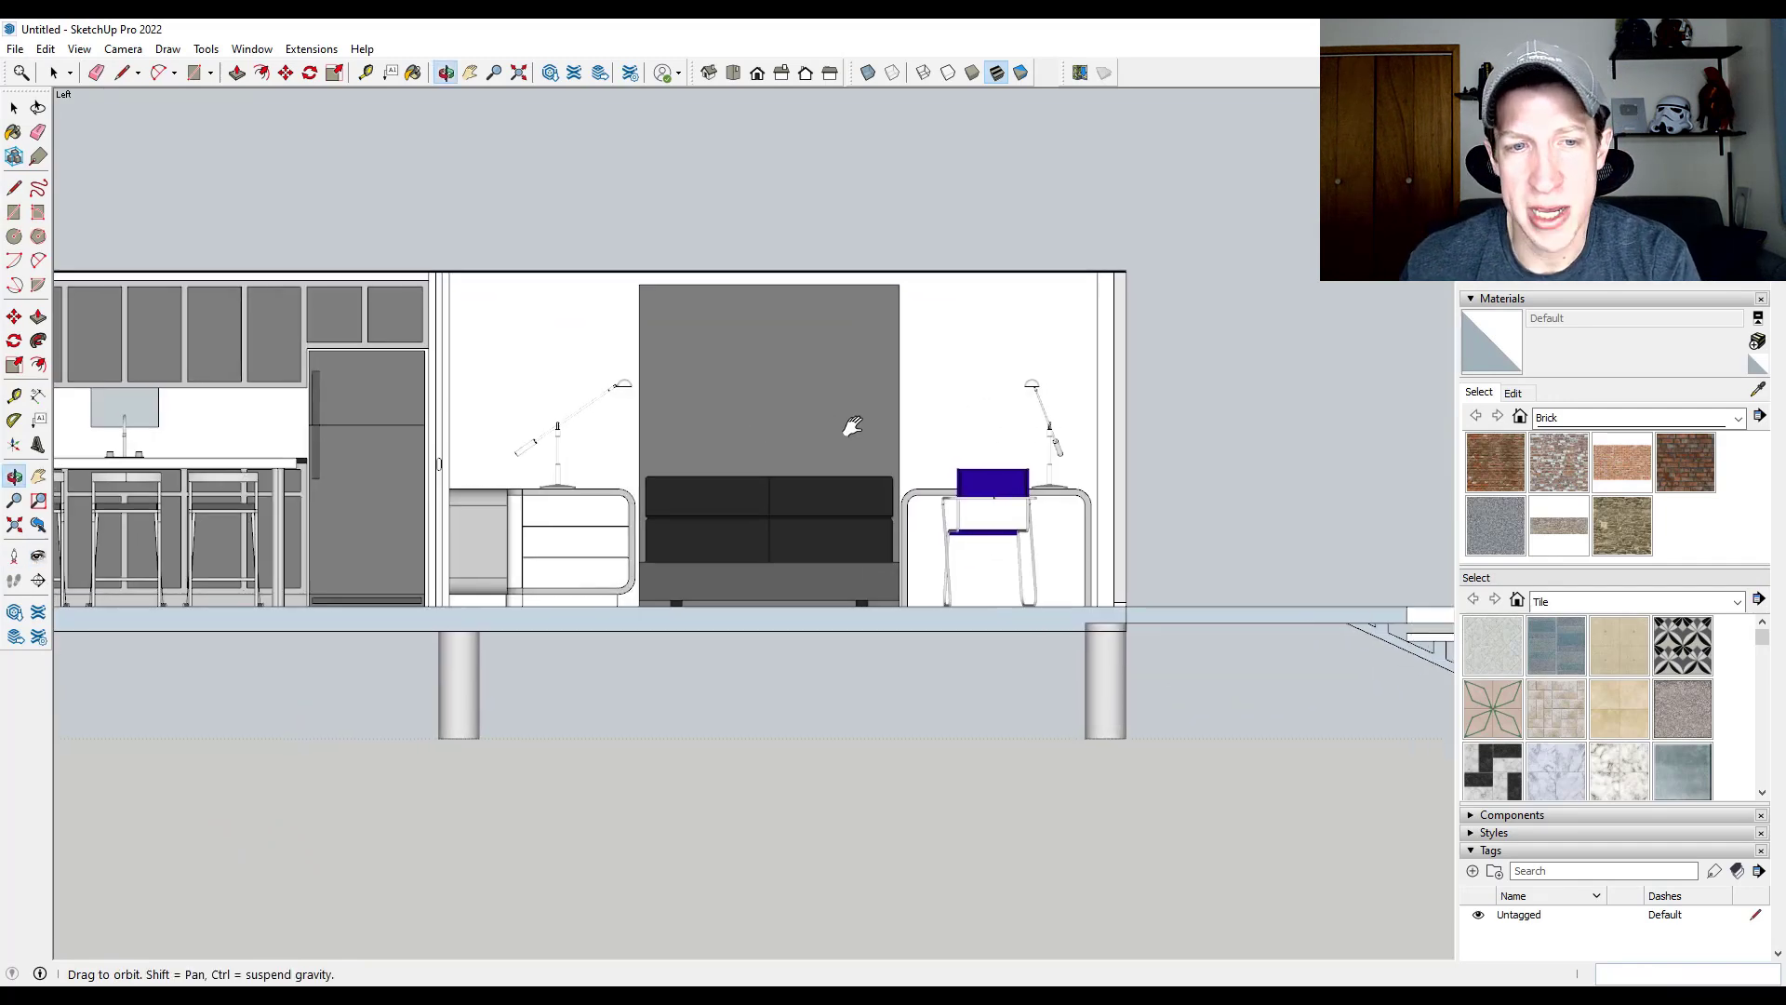
{"action": "key", "text": "l"}
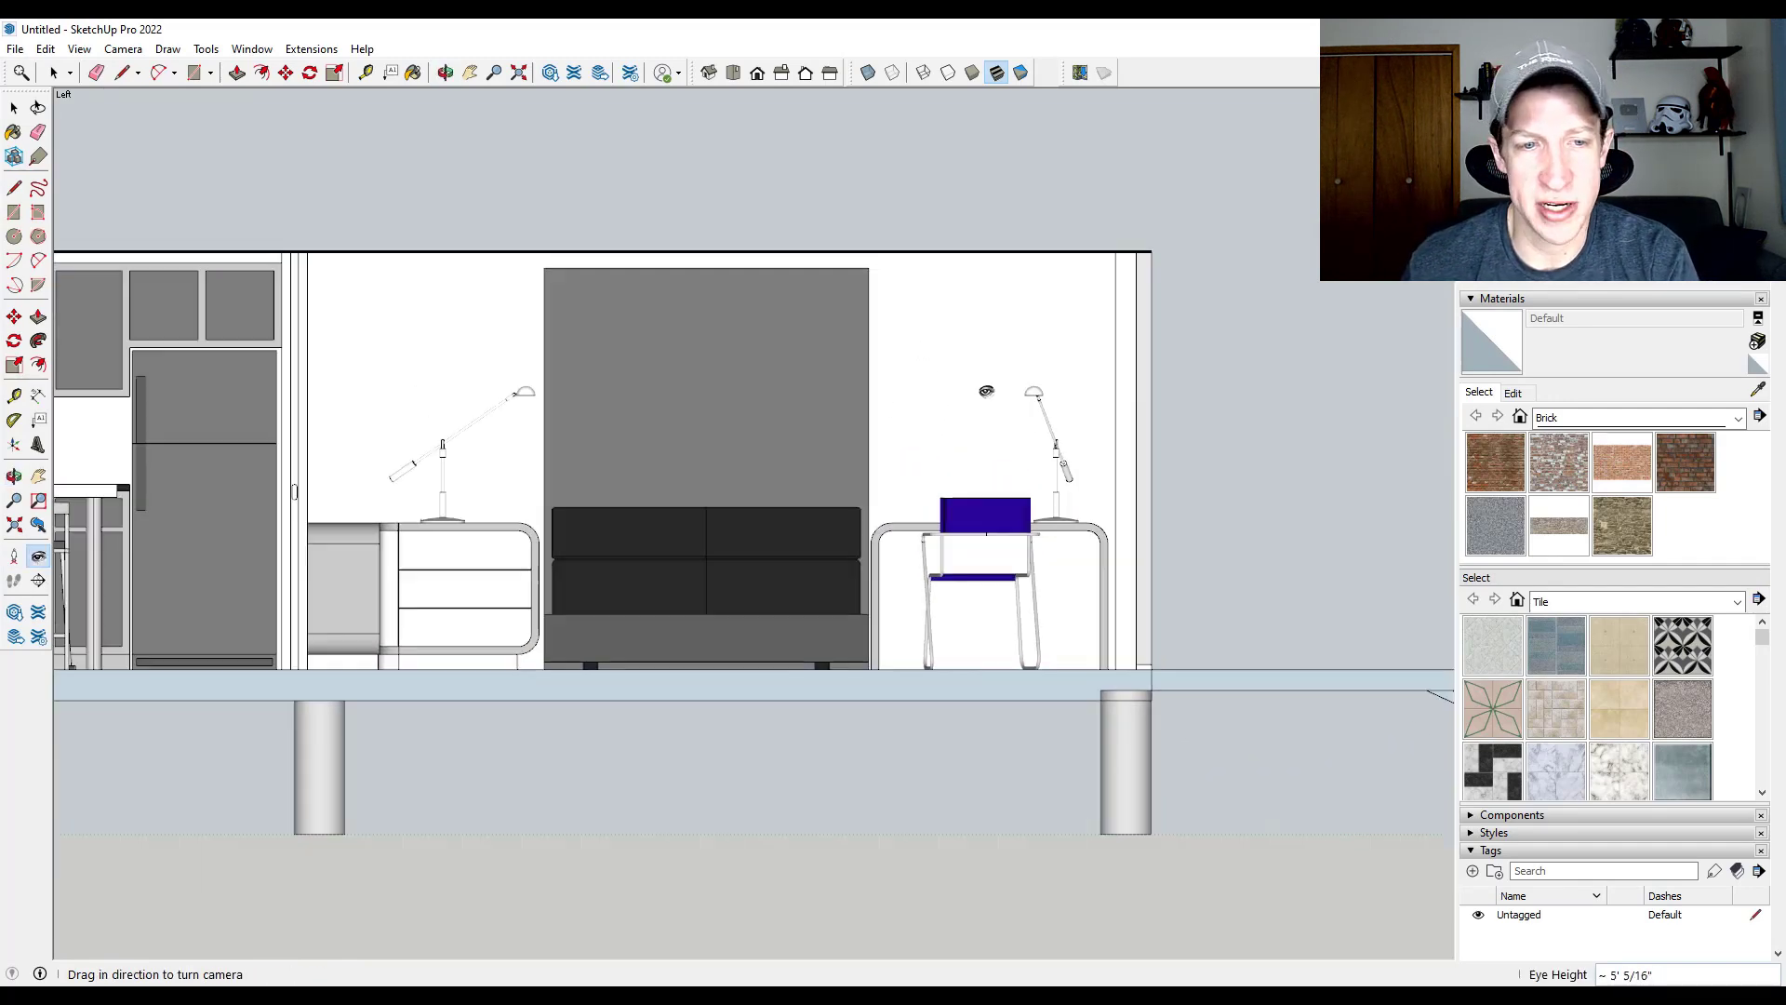
{"action": "scroll", "coordinate": [830, 456], "scroll_direction": "up", "scroll_amount": 1}
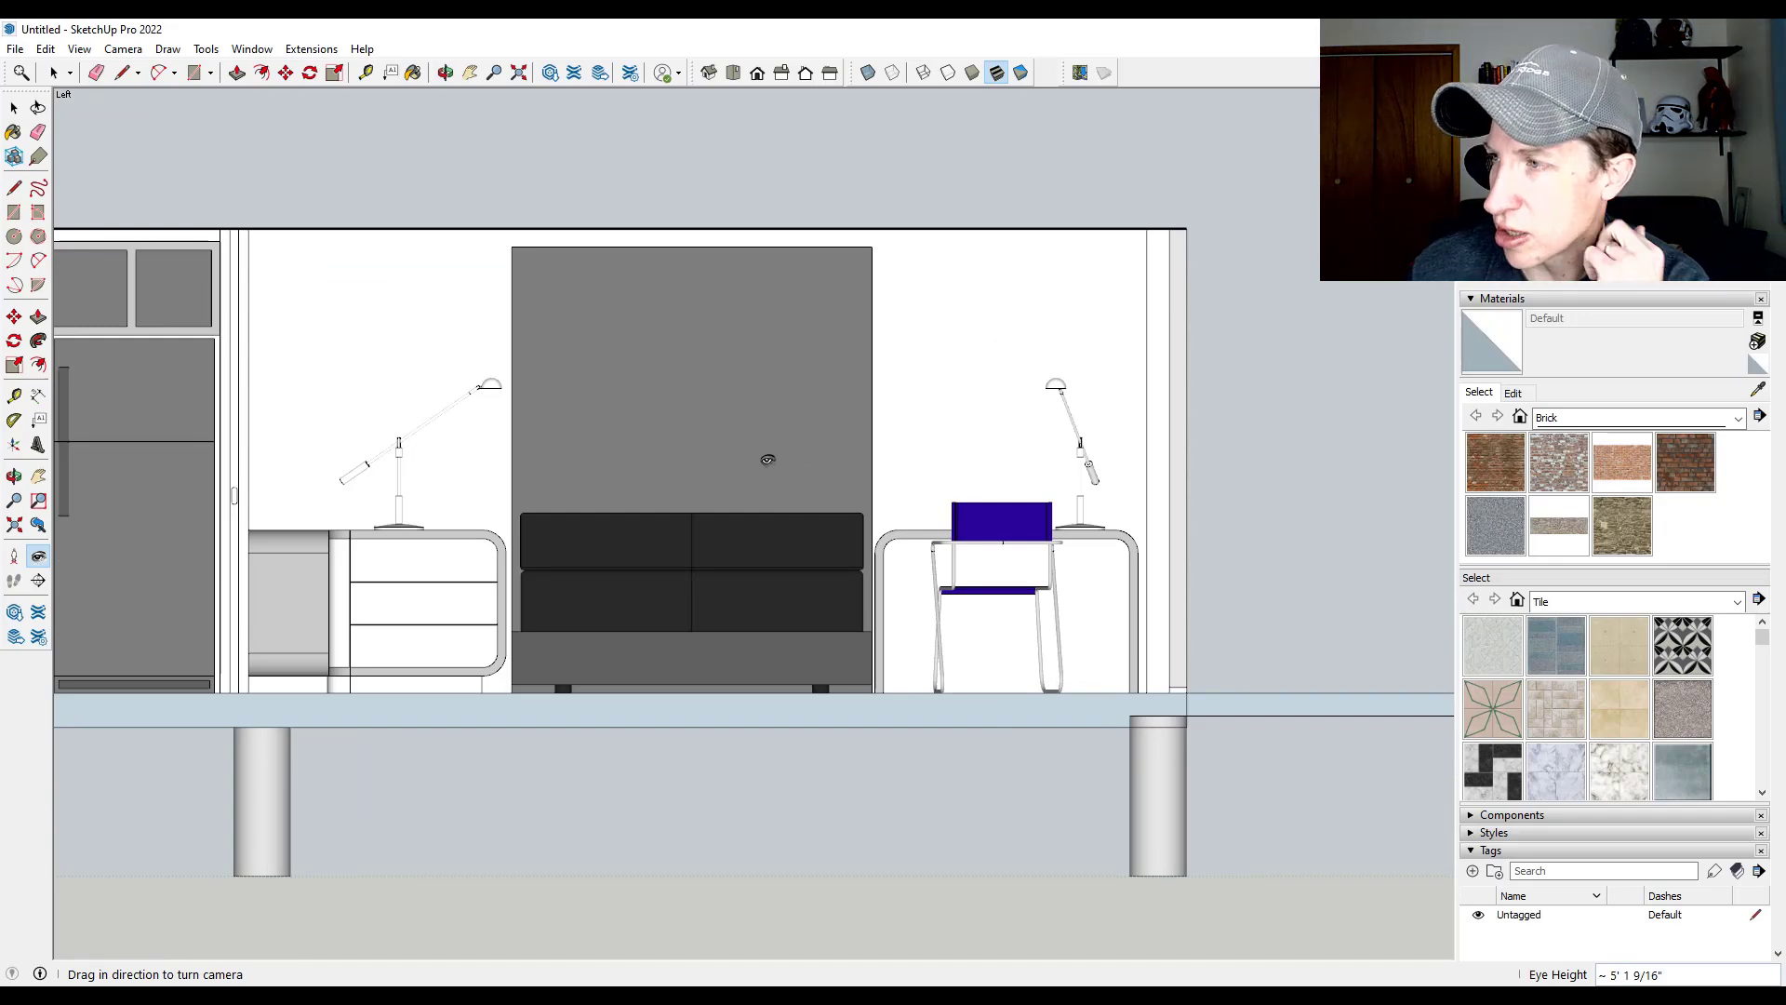
{"action": "scroll", "coordinate": [726, 461], "scroll_direction": "down", "scroll_amount": 1}
- Orbit out to see the container house's full length
{"action": "key", "text": "o"}
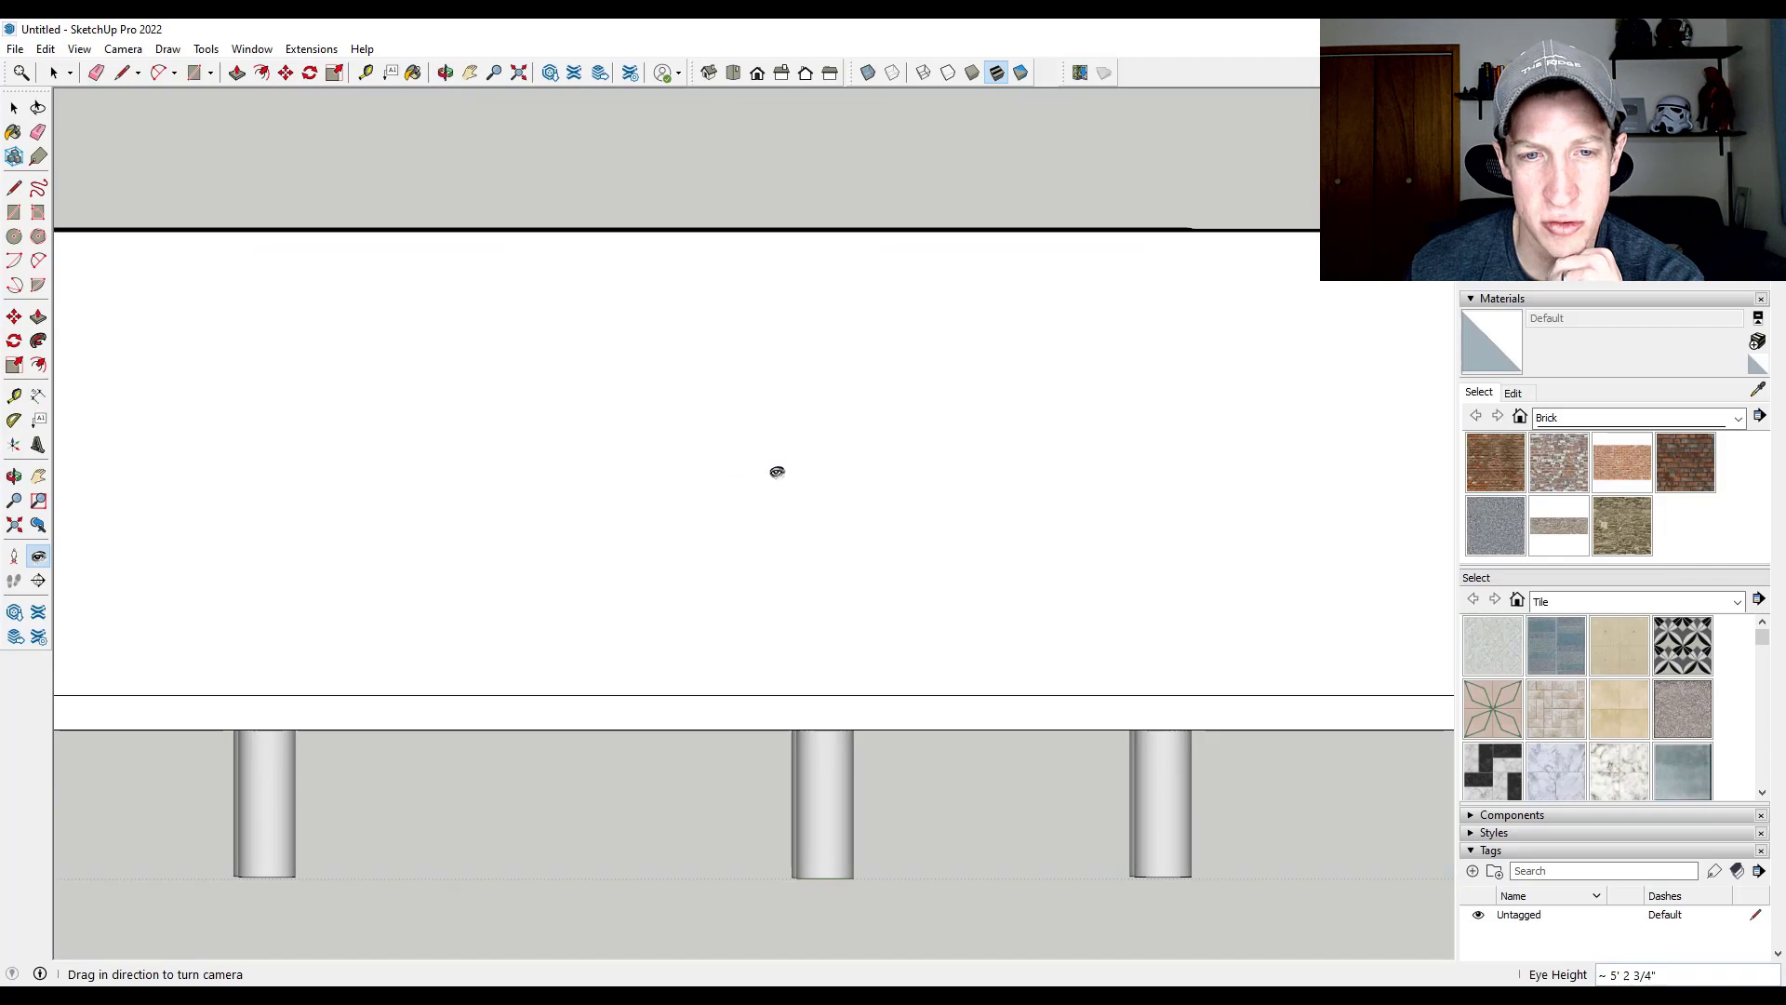
{"action": "left_click_drag", "start_coordinate": [773, 471], "coordinate": [750, 508]}
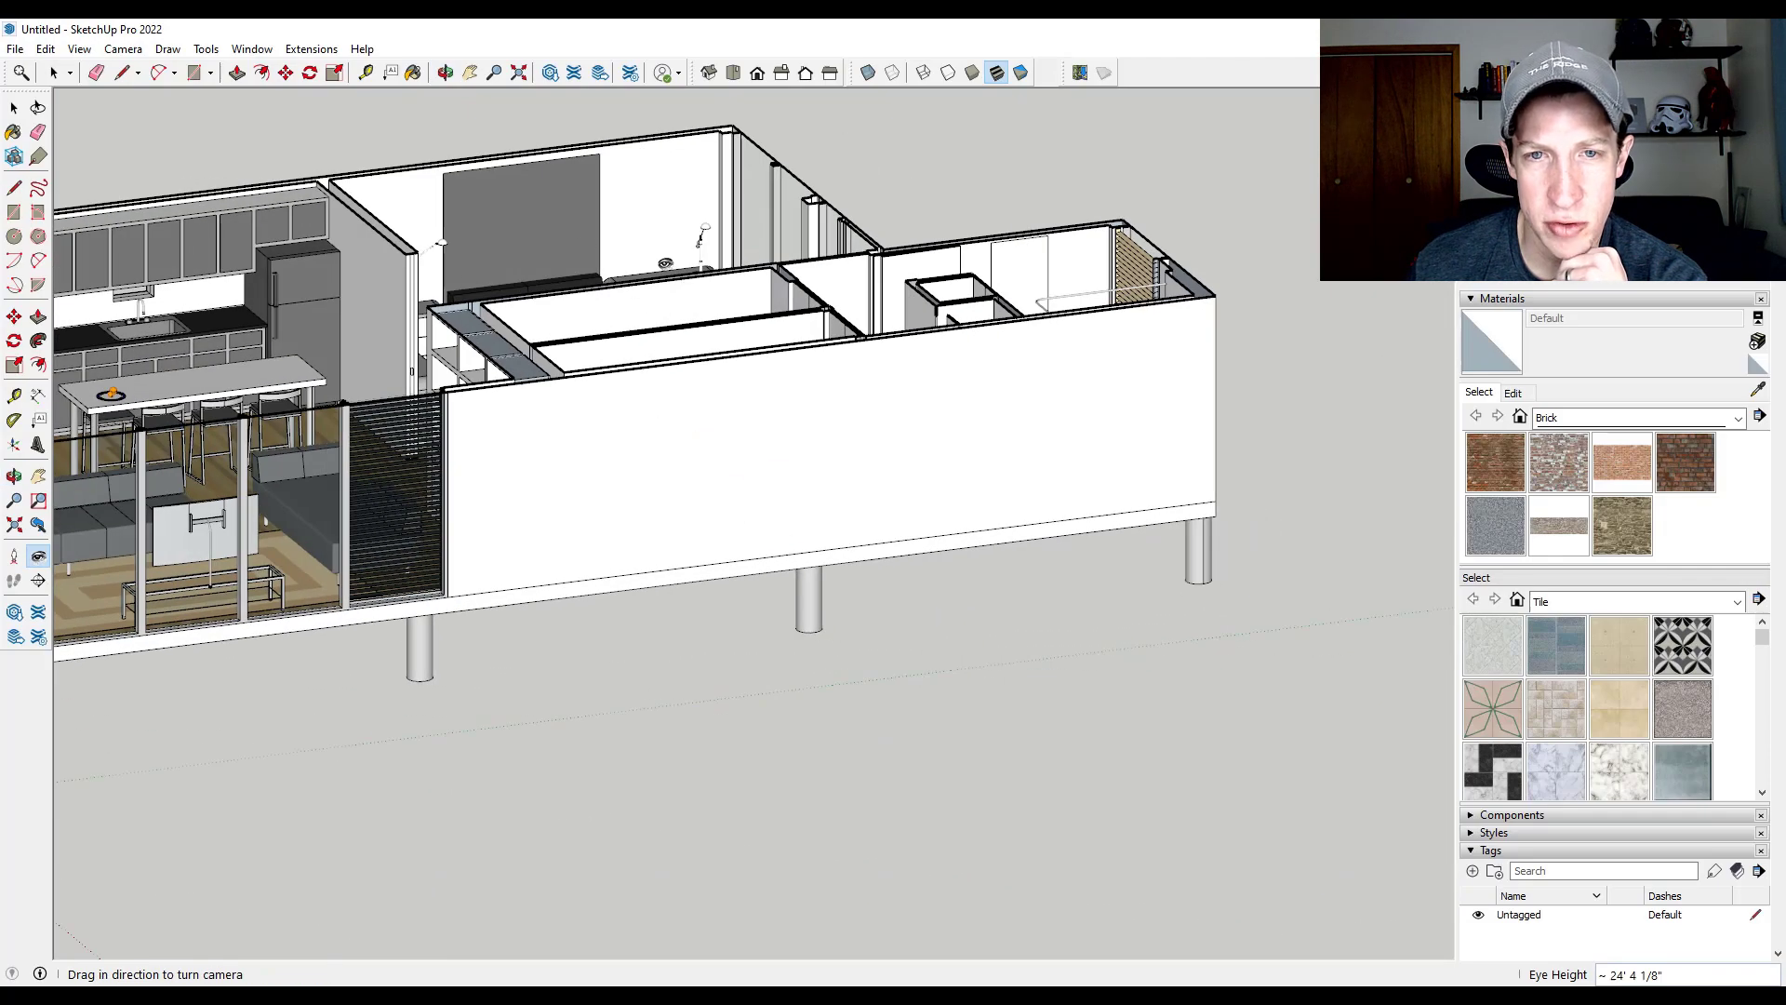
{"action": "scroll", "coordinate": [1157, 268], "scroll_direction": "down", "scroll_amount": 2}
{"action": "scroll", "coordinate": [479, 353], "scroll_direction": "up", "scroll_amount": 4}
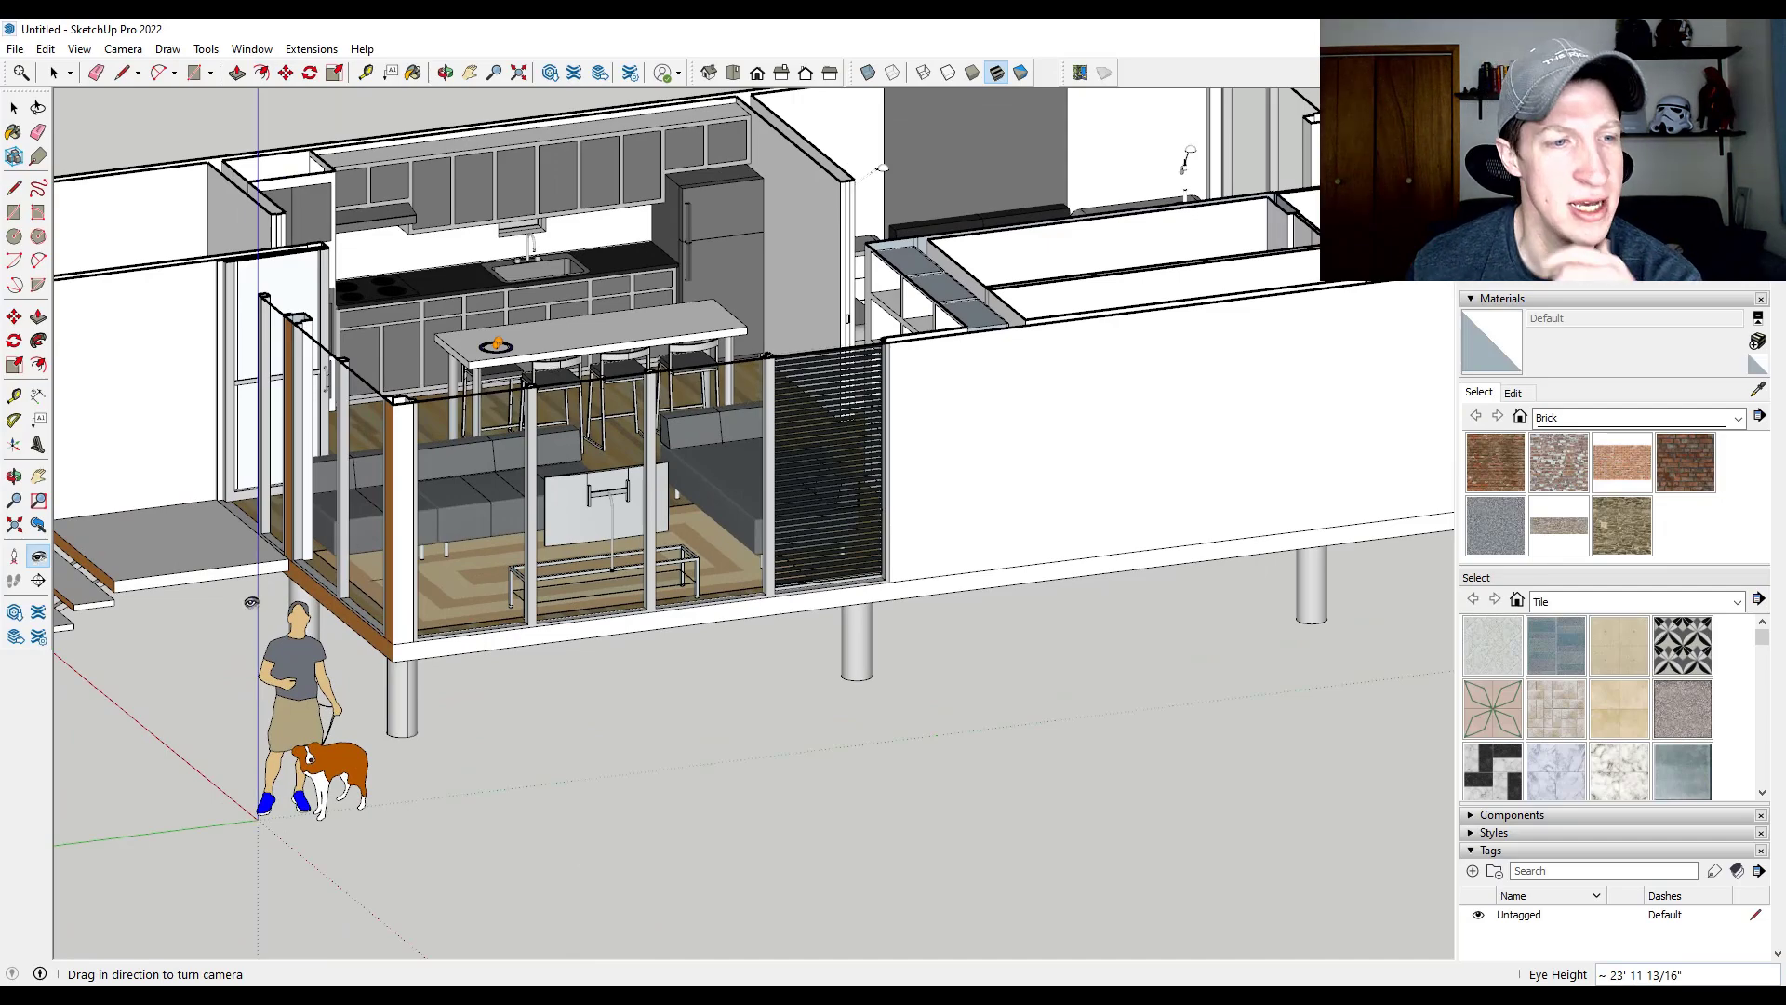
{"action": "scroll", "coordinate": [558, 605], "scroll_direction": "down", "scroll_amount": 3}
{"action": "scroll", "coordinate": [558, 605], "scroll_direction": "up", "scroll_amount": 4}
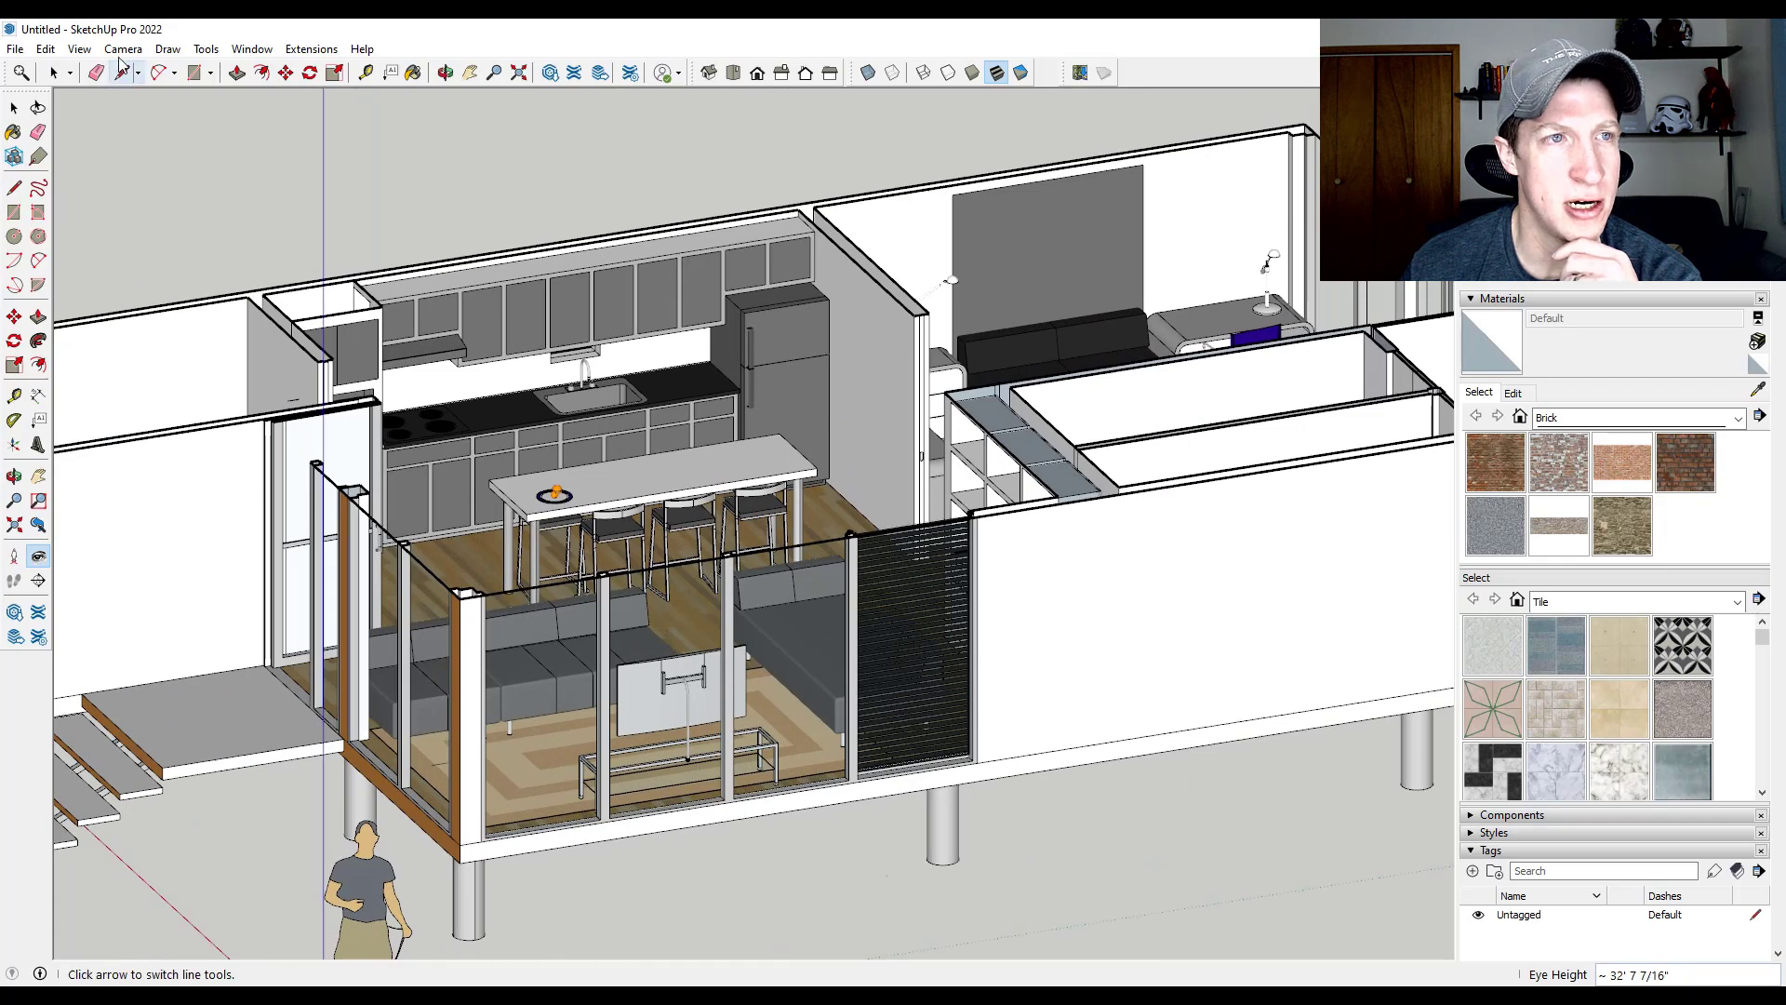
- Change a Camera menu view setting and zoom extents to fit the whole house
{"action": "left_click", "coordinate": [122, 49]}
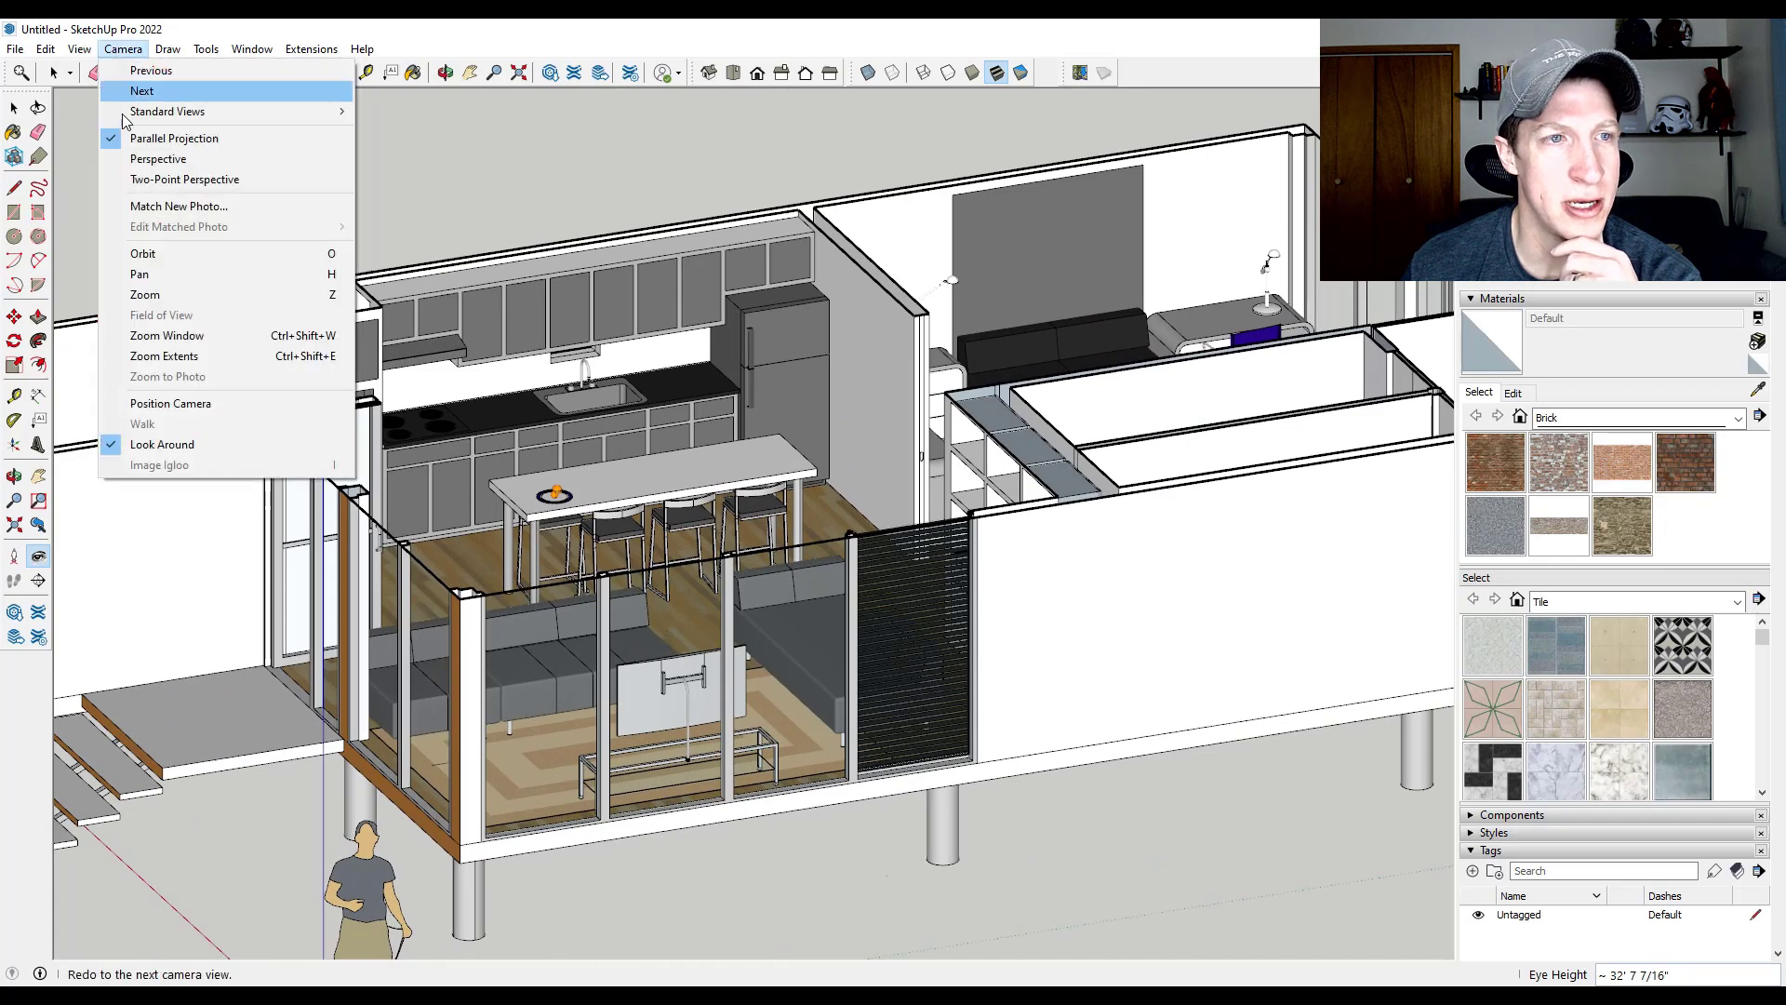
{"action": "left_click", "coordinate": [149, 167]}
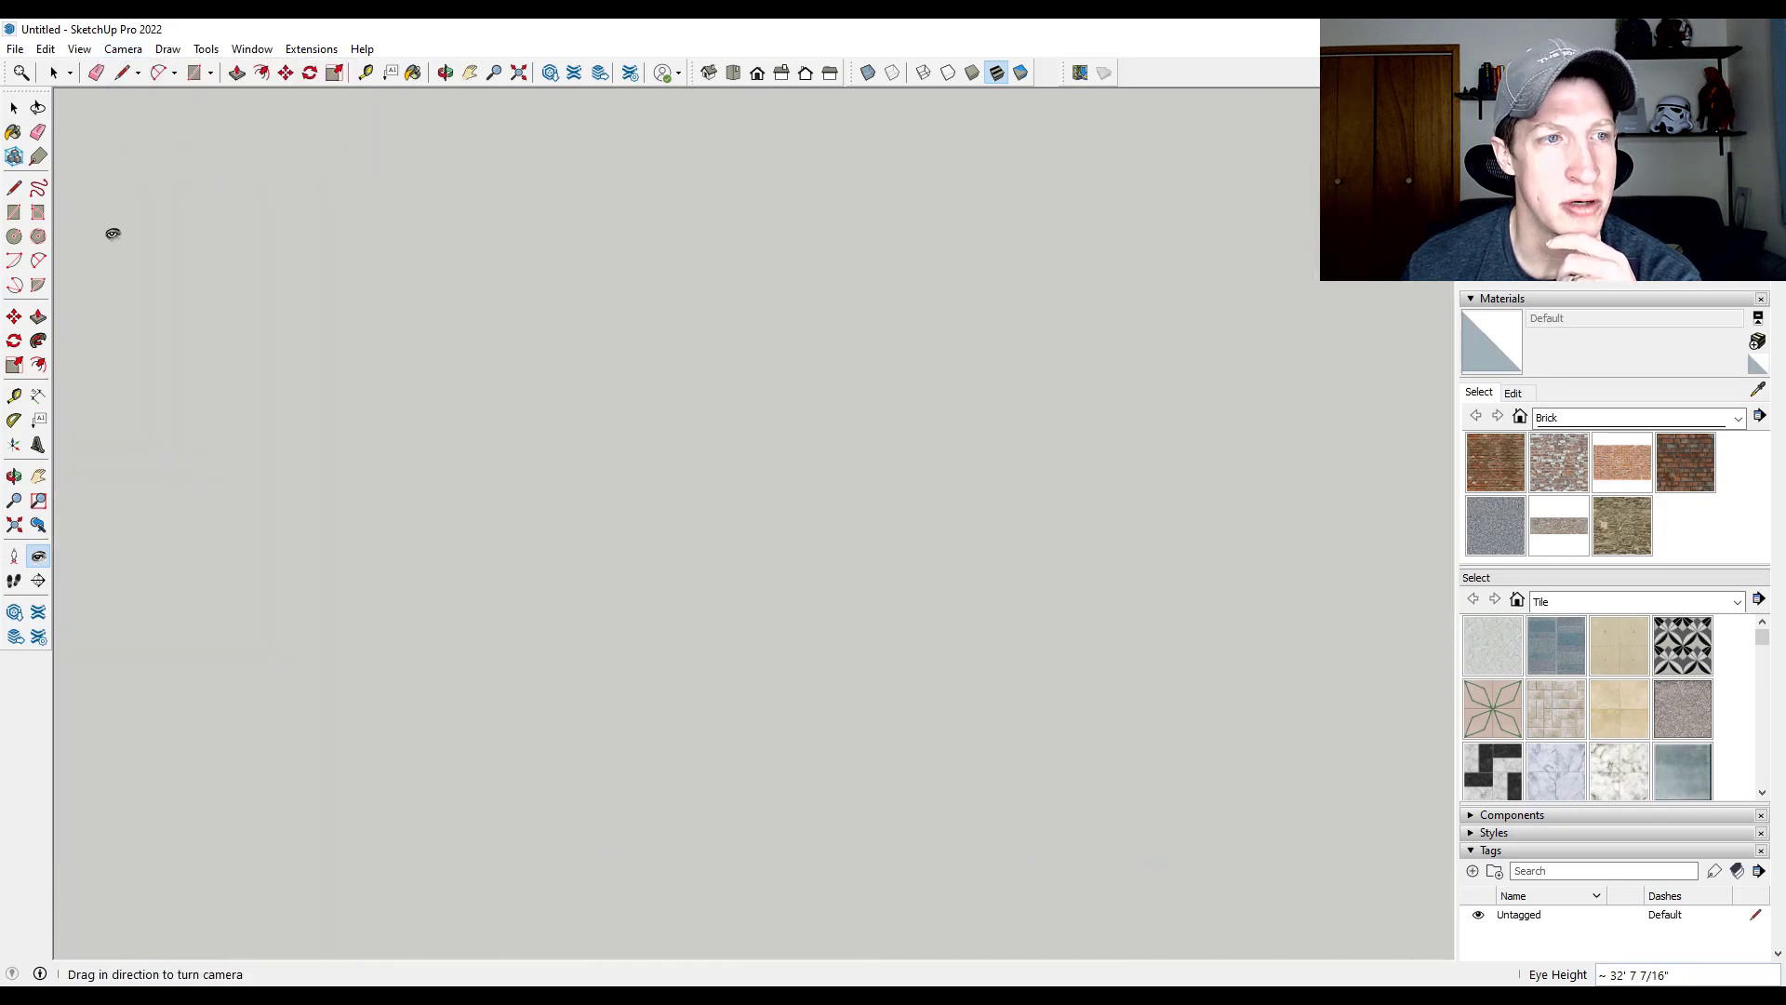
{"action": "left_click", "coordinate": [14, 524]}
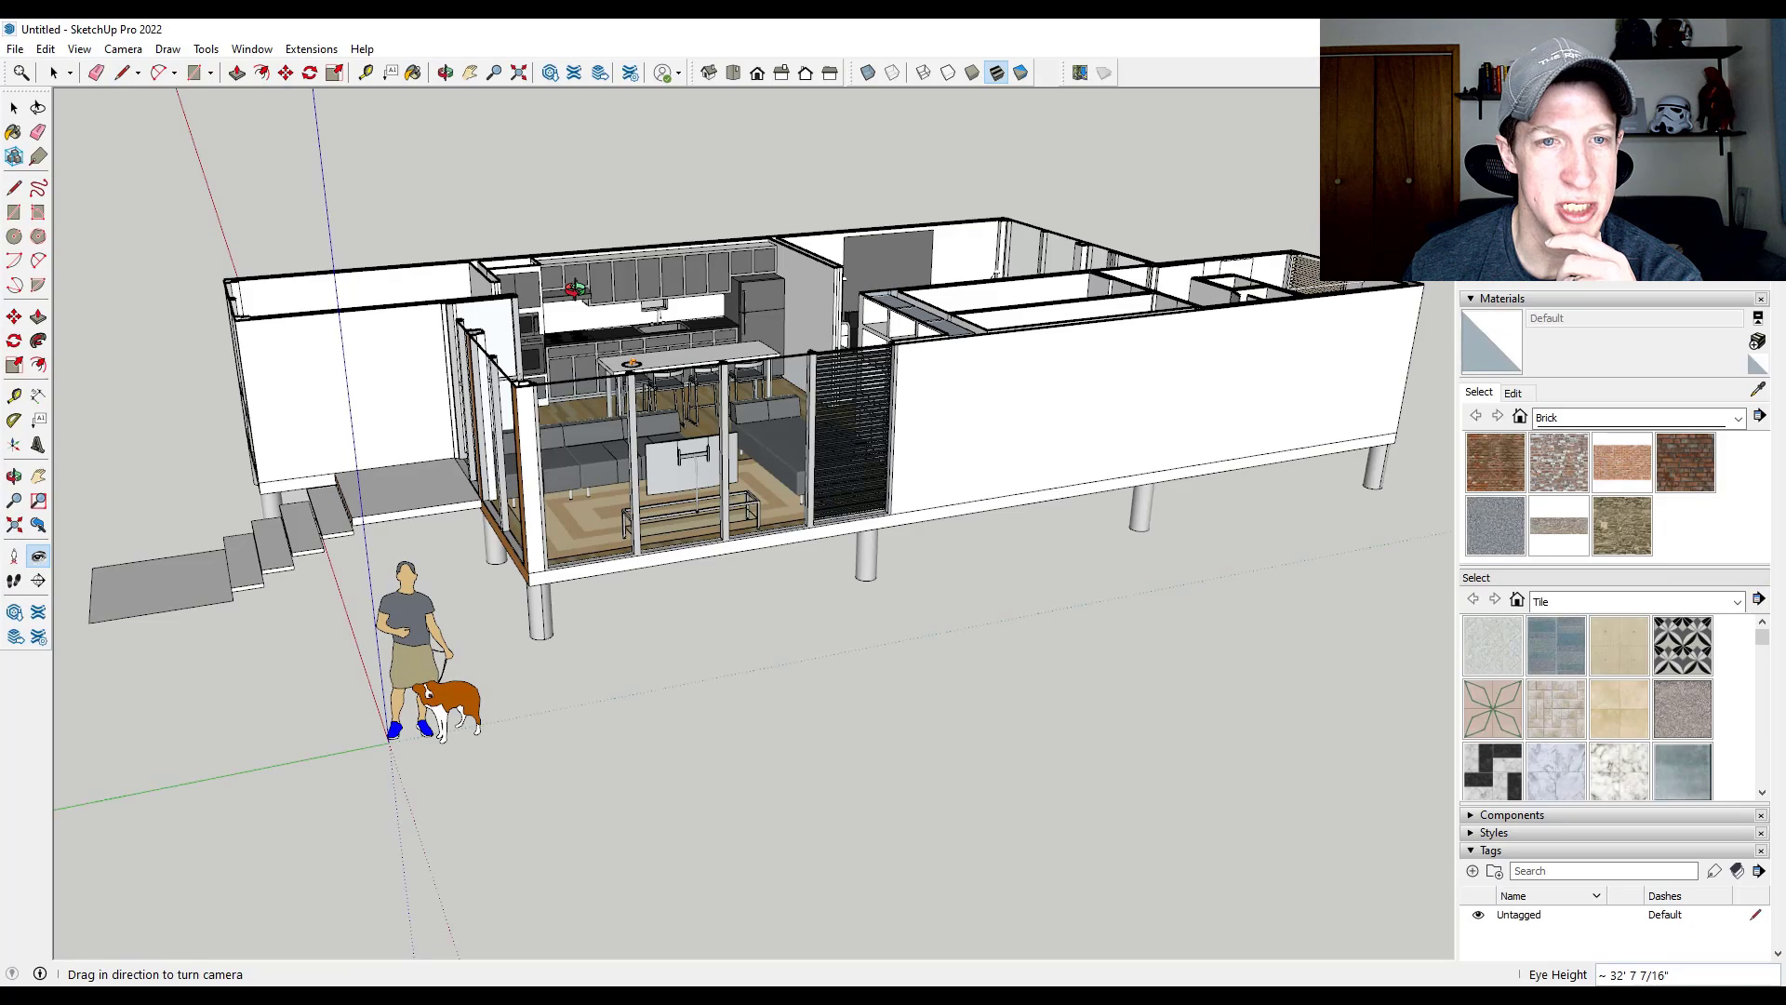
{"action": "scroll", "coordinate": [558, 289], "scroll_direction": "up", "scroll_amount": 4}
{"action": "scroll", "coordinate": [598, 737], "scroll_direction": "up", "scroll_amount": 5}
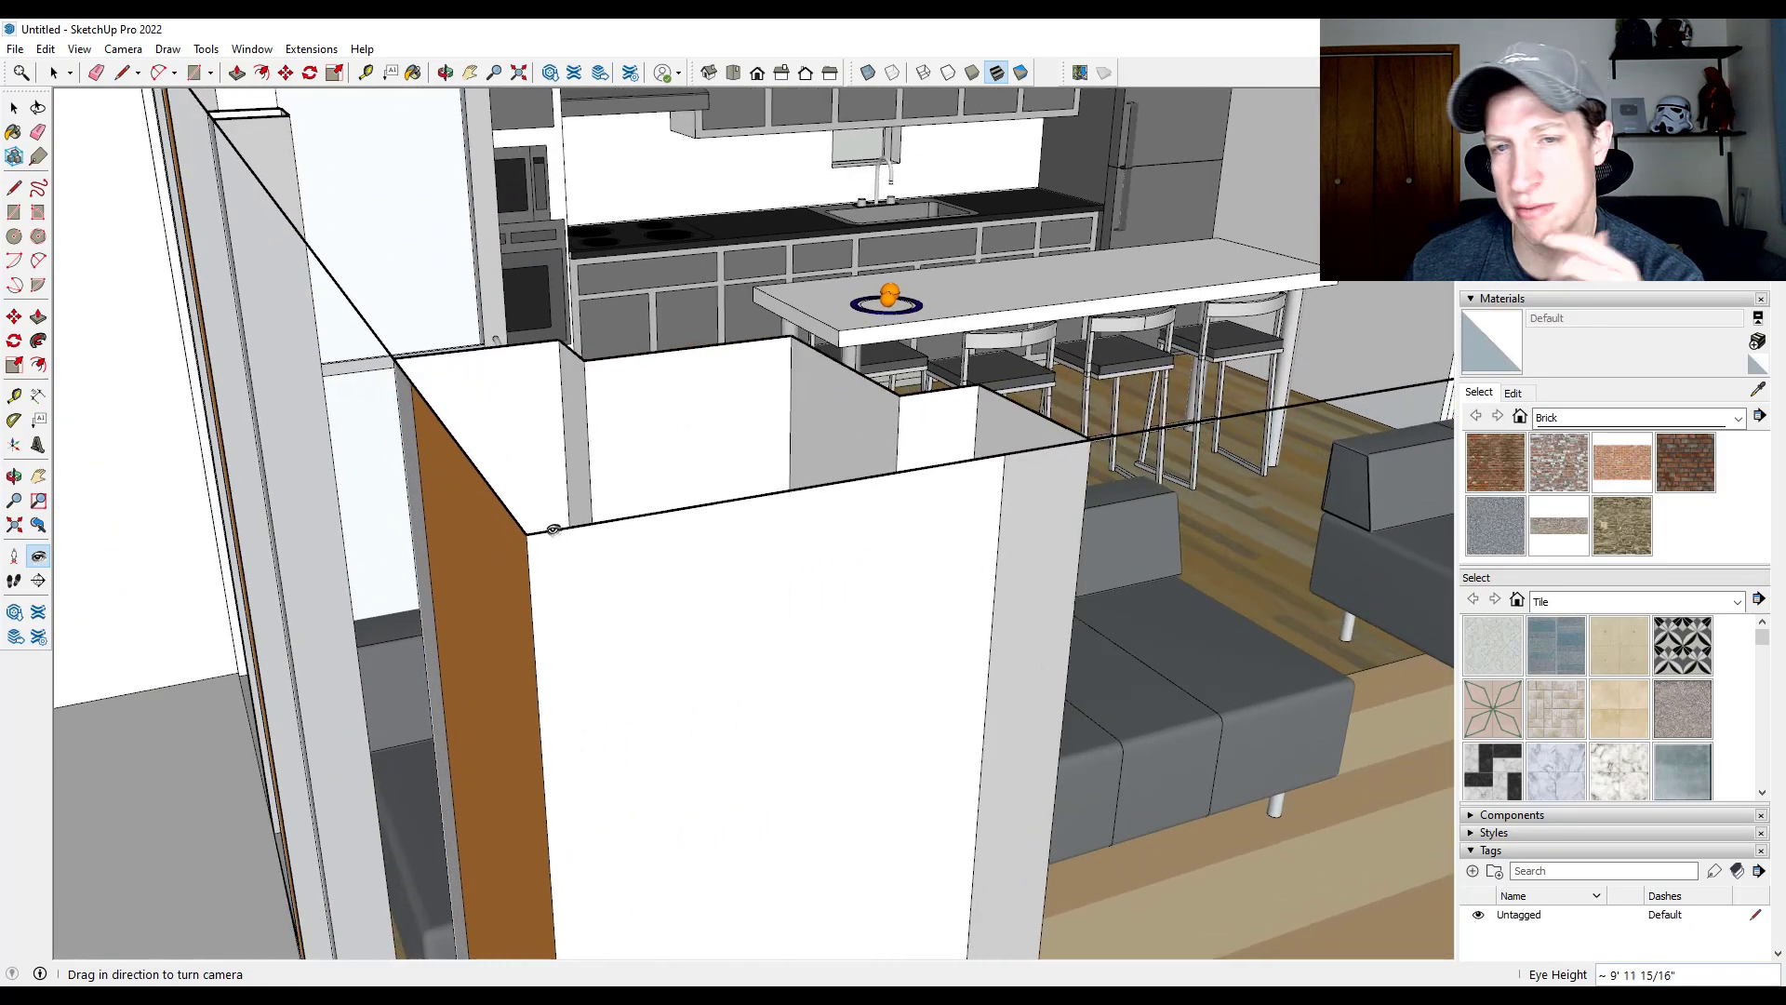
- Switch to Parallel Projection and zoom and orbit back to an overview of every room
{"action": "left_click", "coordinate": [122, 48]}
{"action": "left_click", "coordinate": [163, 133]}
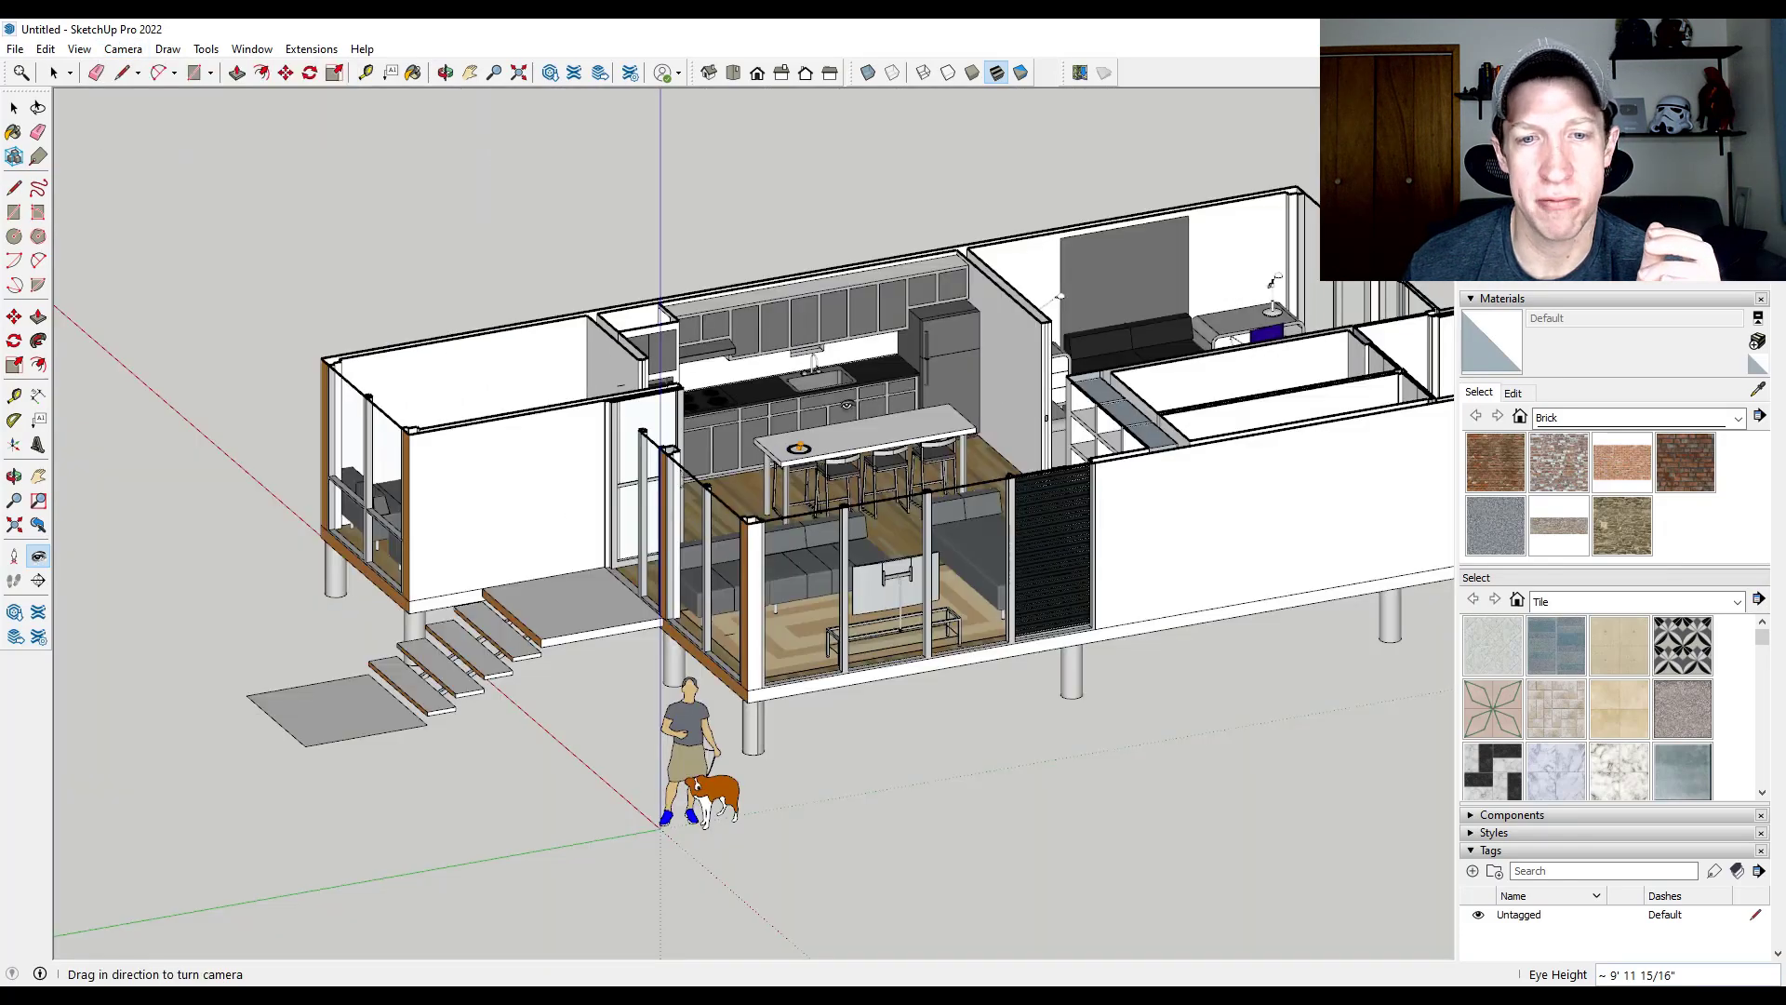
{"action": "scroll", "coordinate": [828, 479], "scroll_direction": "up", "scroll_amount": 5}
{"action": "scroll", "coordinate": [683, 482], "scroll_direction": "down", "scroll_amount": 8}
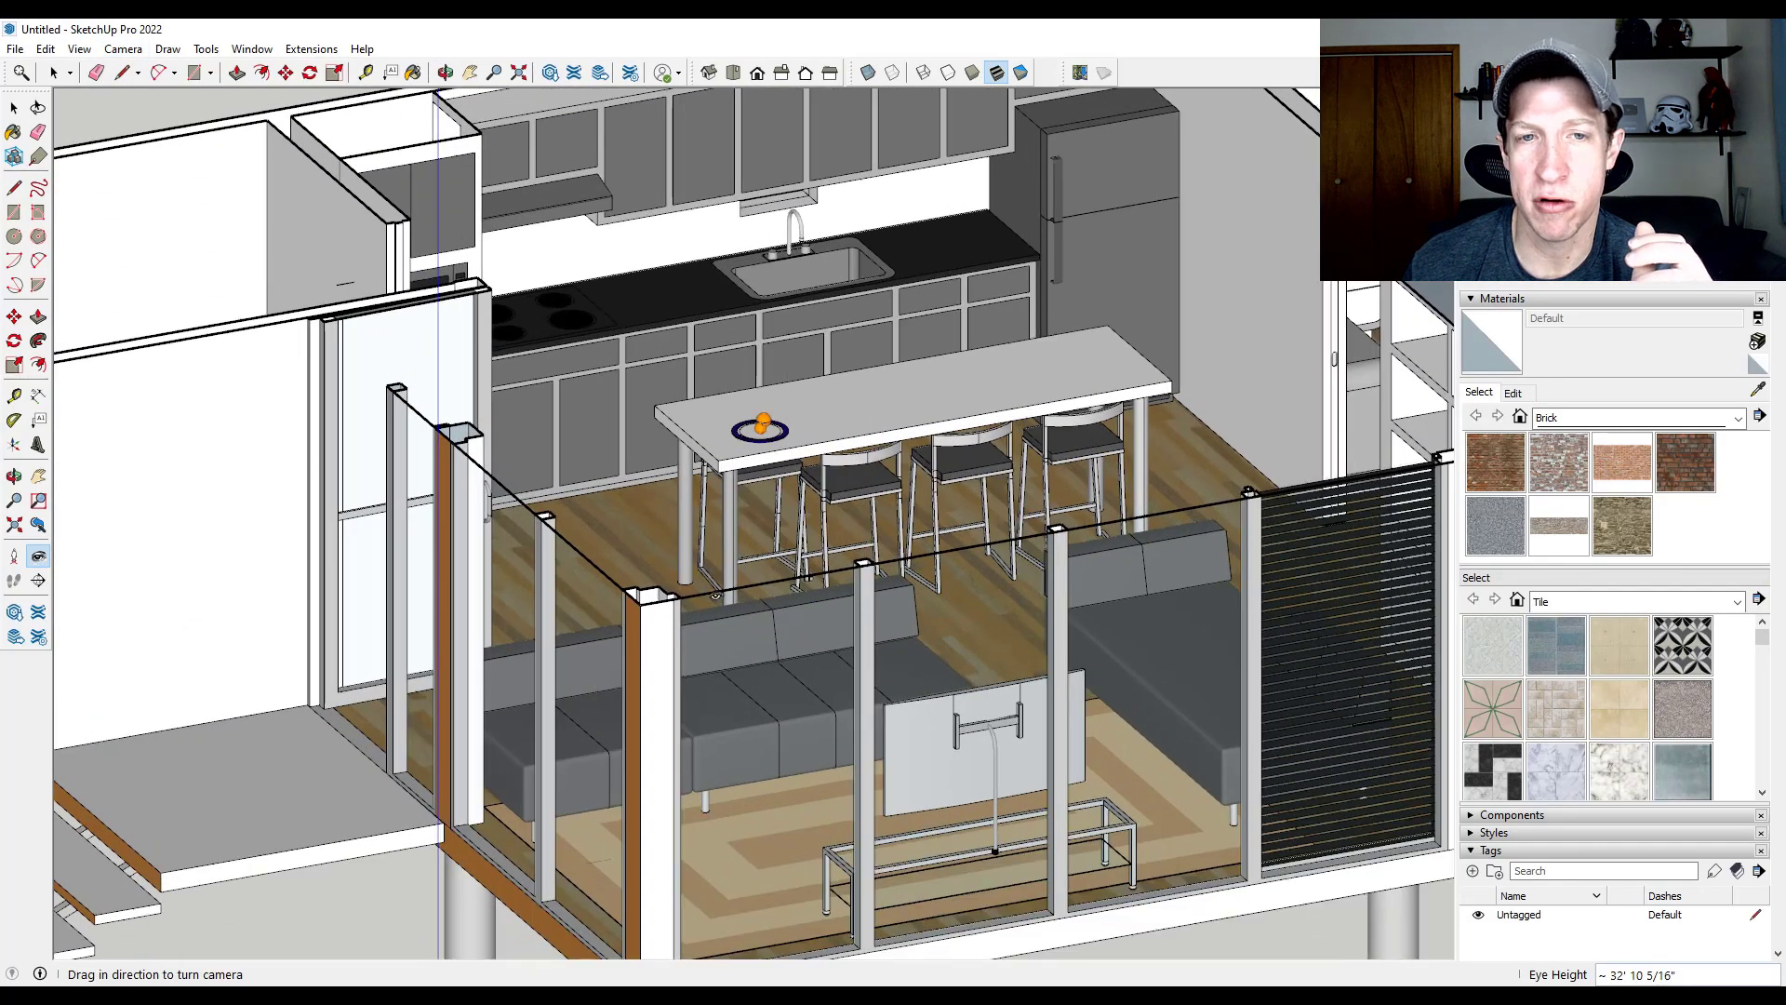
{"action": "key", "text": "o"}
{"action": "scroll", "coordinate": [800, 438], "scroll_direction": "down", "scroll_amount": 6}
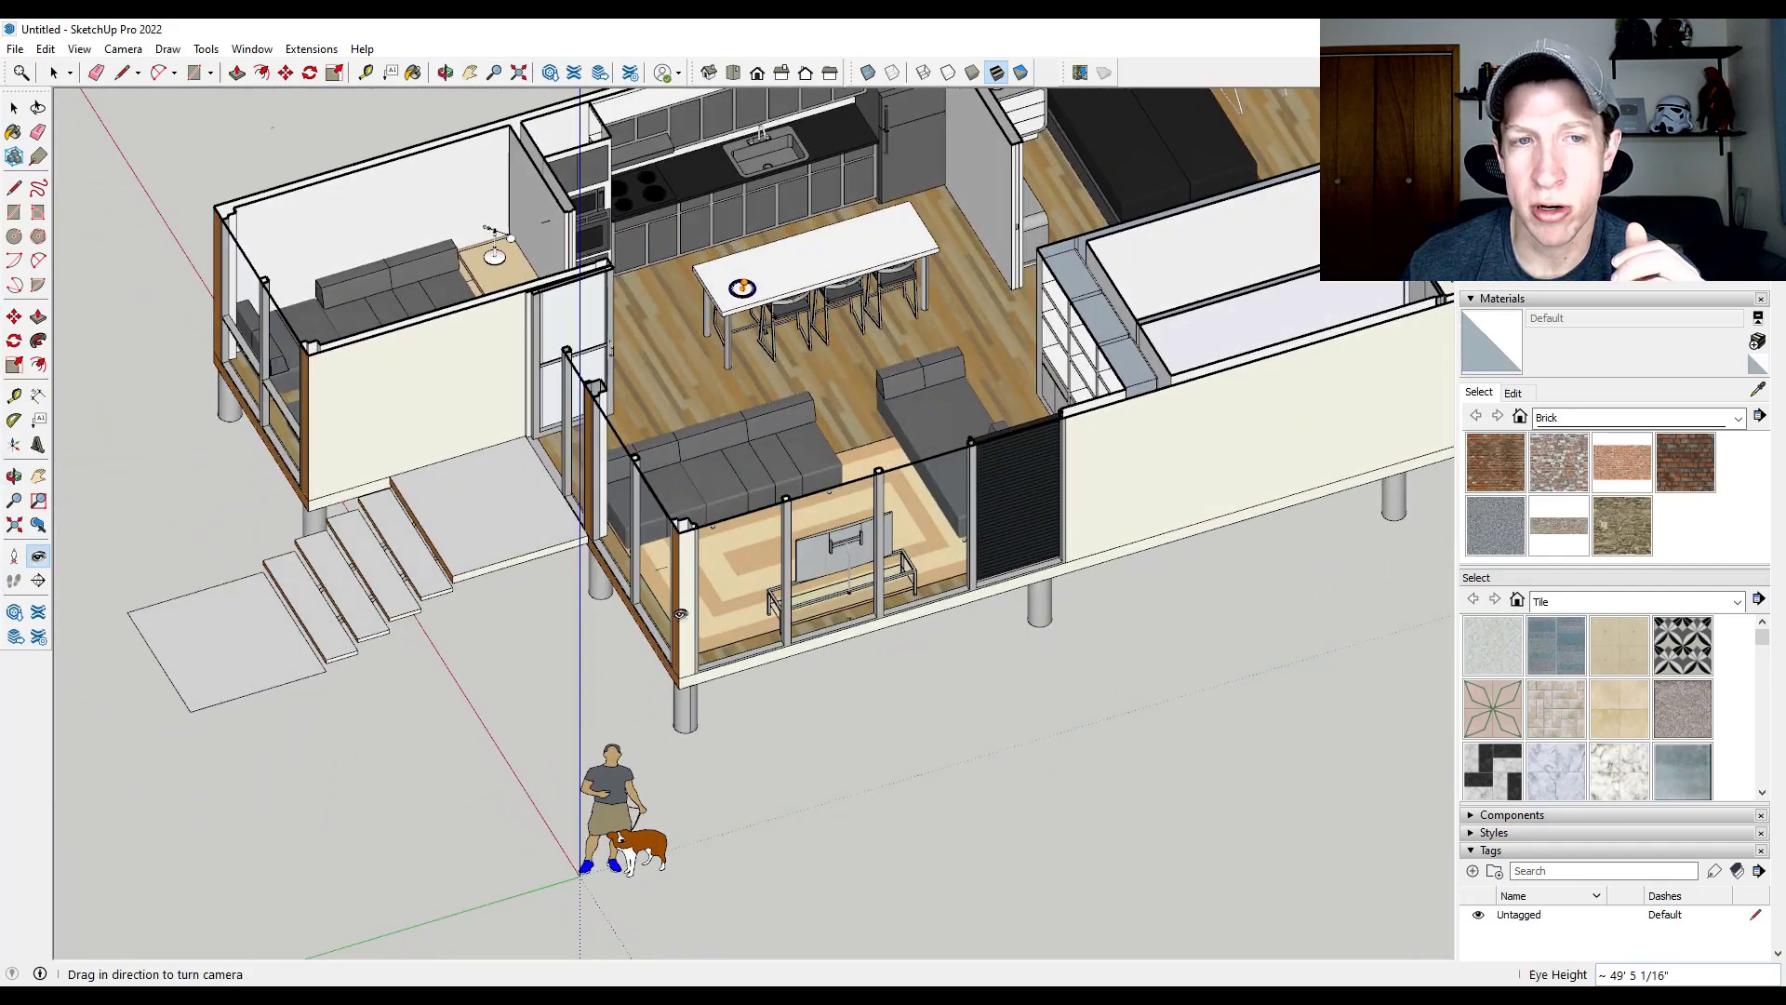
{"action": "scroll", "coordinate": [800, 437], "scroll_direction": "up", "scroll_amount": 2}
{"action": "scroll", "coordinate": [654, 470], "scroll_direction": "up", "scroll_amount": 3}
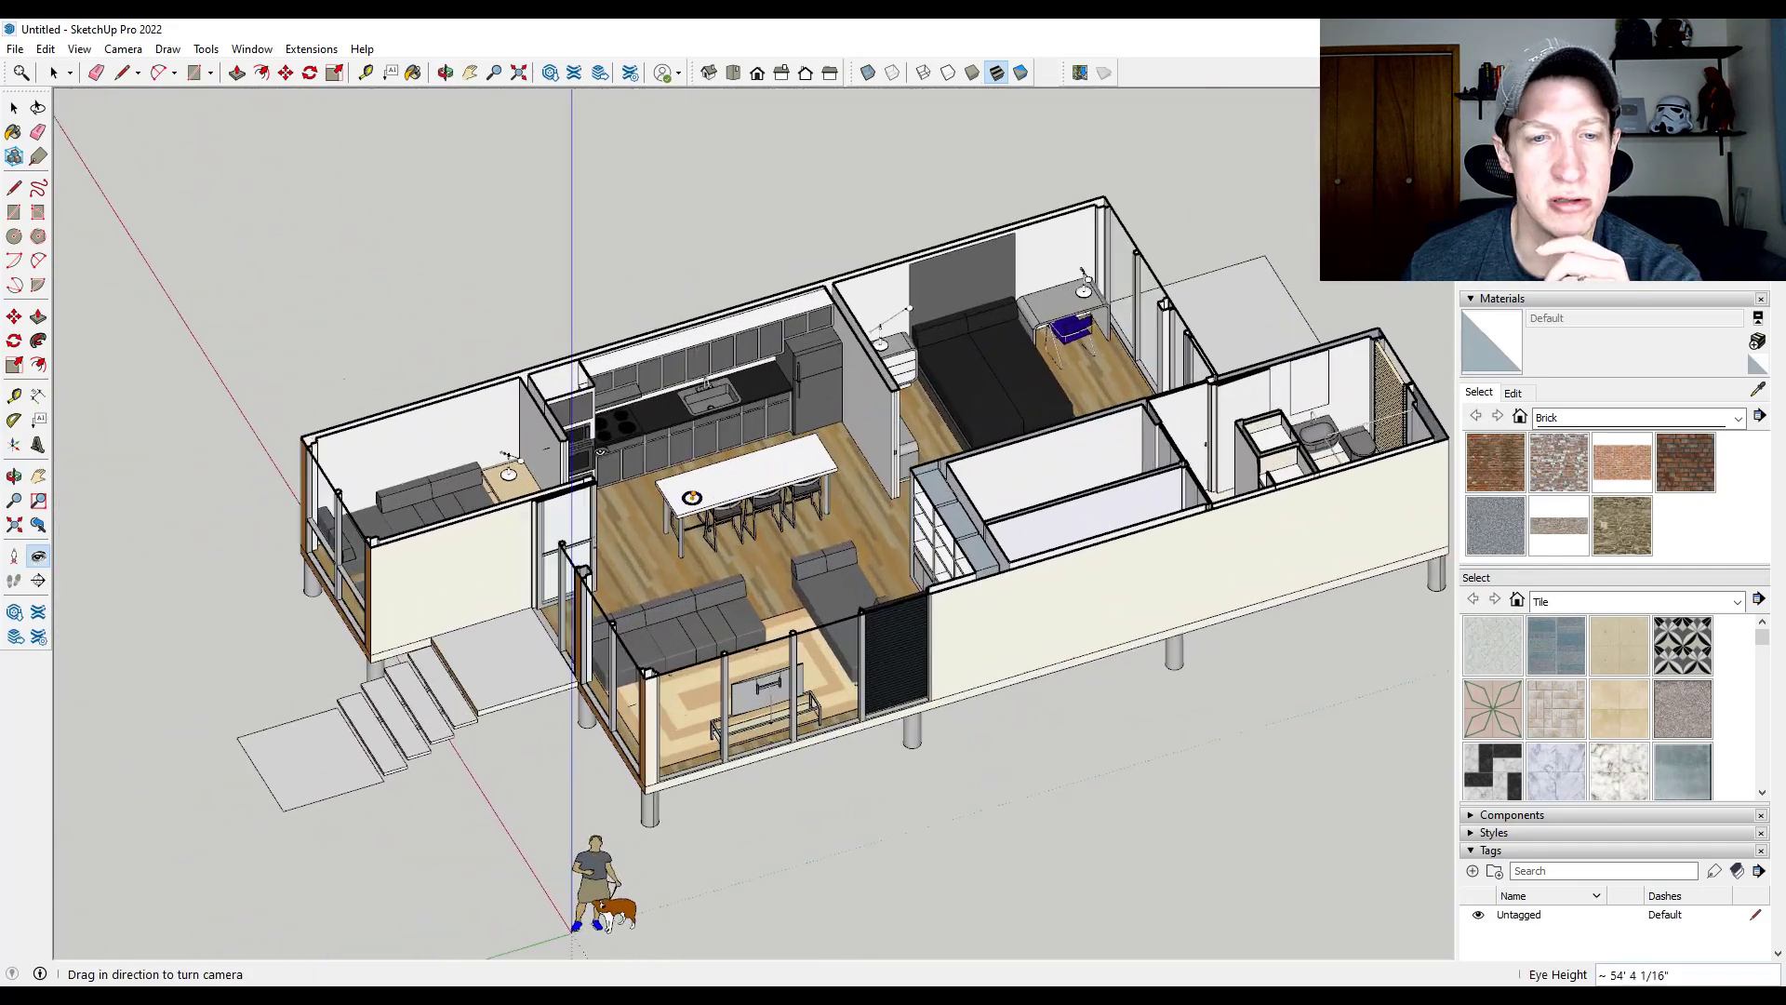
- Stand the camera on the dining floor facing the back wall, then orbit to the entry stairs side
{"action": "left_click", "coordinate": [15, 555]}
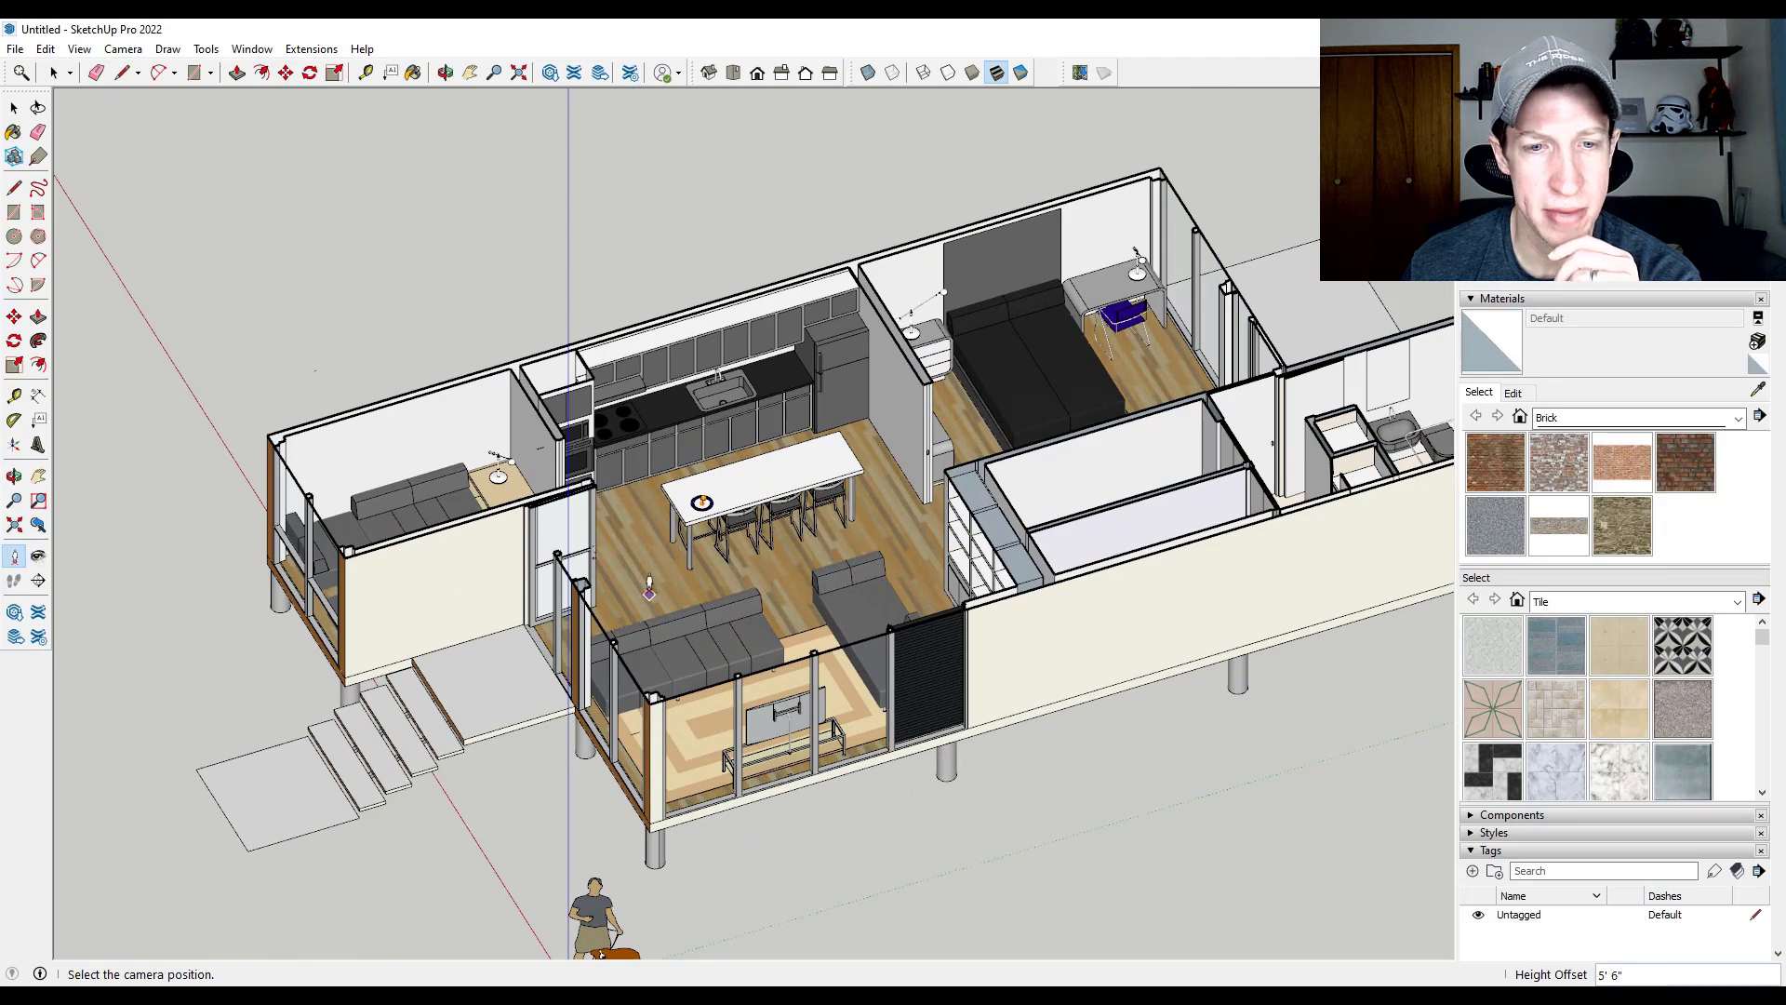
{"action": "left_click_drag", "start_coordinate": [640, 593], "coordinate": [789, 555]}
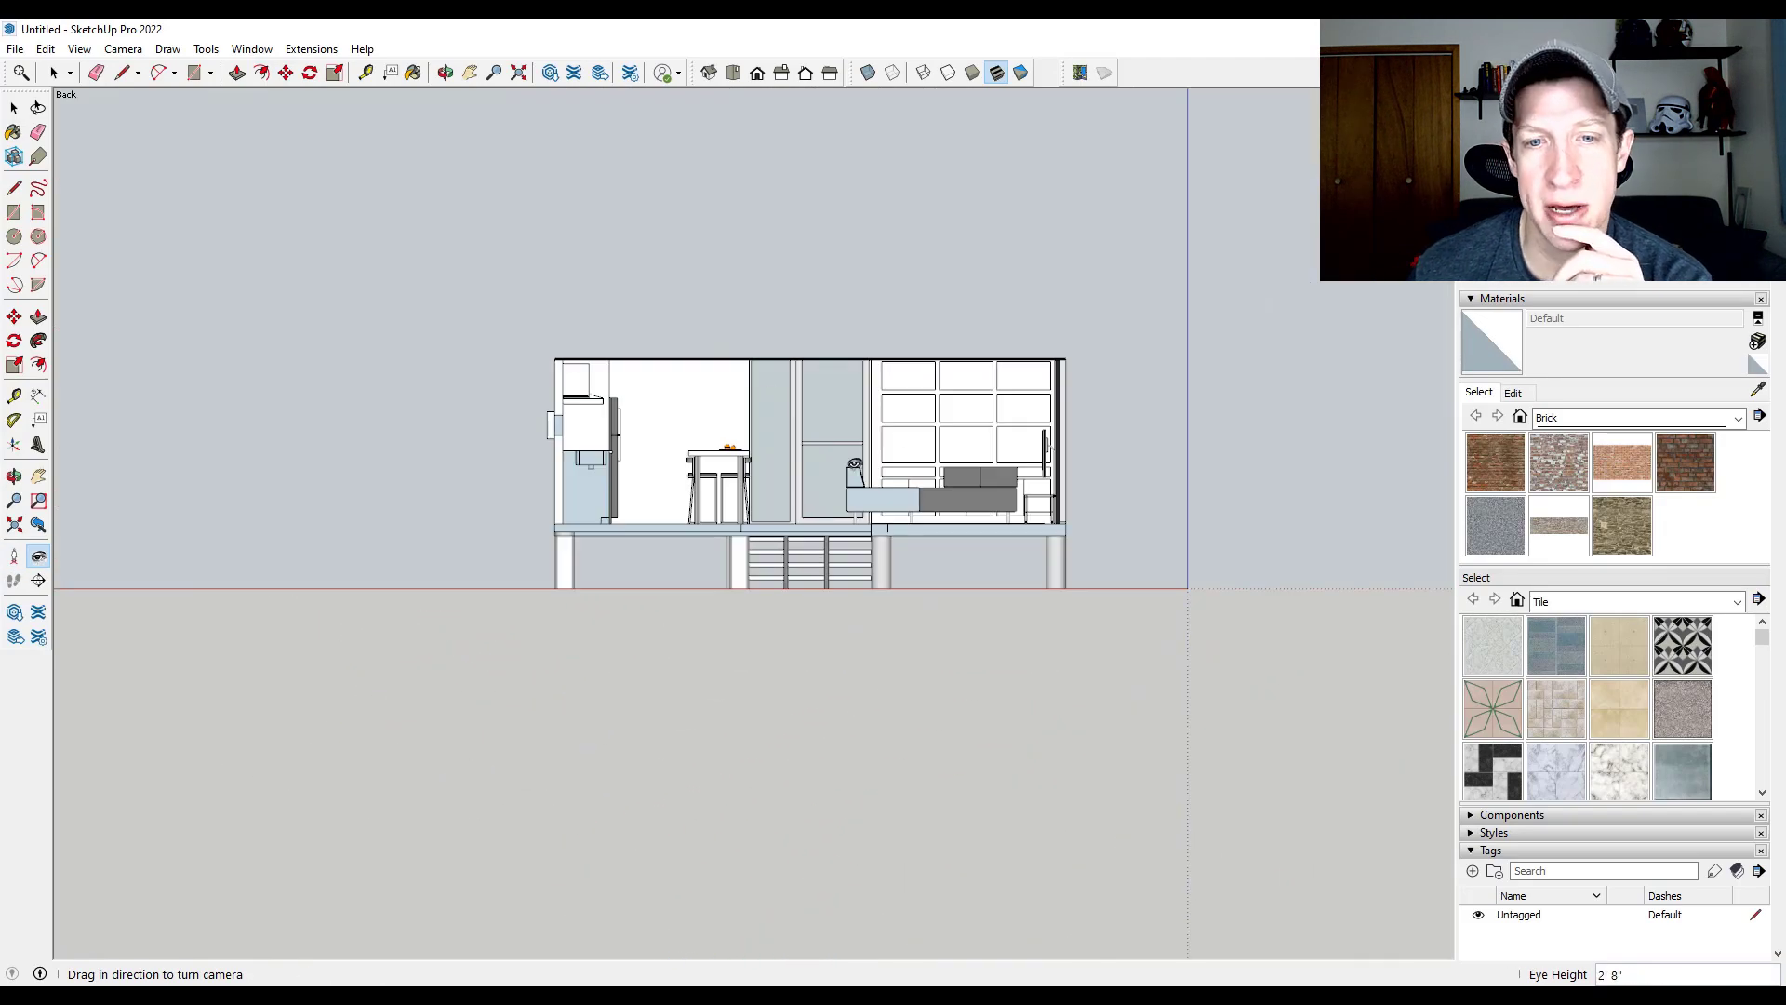
{"action": "scroll", "coordinate": [838, 470], "scroll_direction": "down", "scroll_amount": 3}
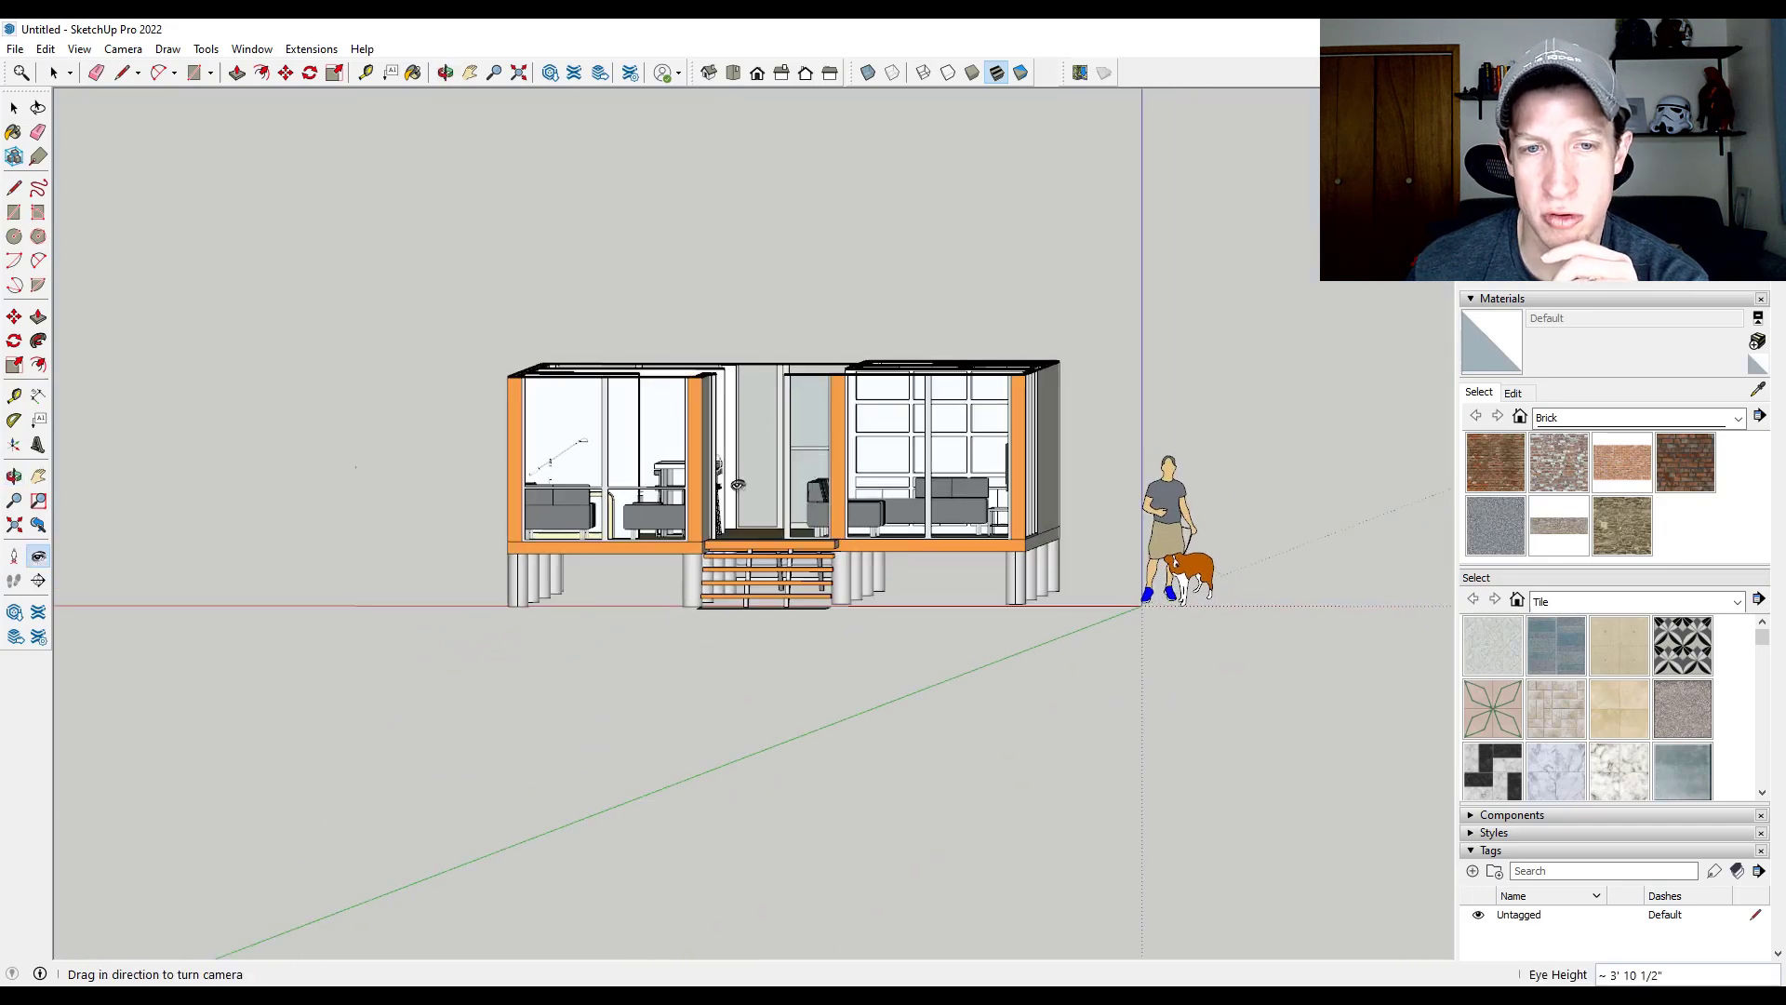
{"action": "middle_click_drag", "start_coordinate": [737, 485], "coordinate": [729, 515]}
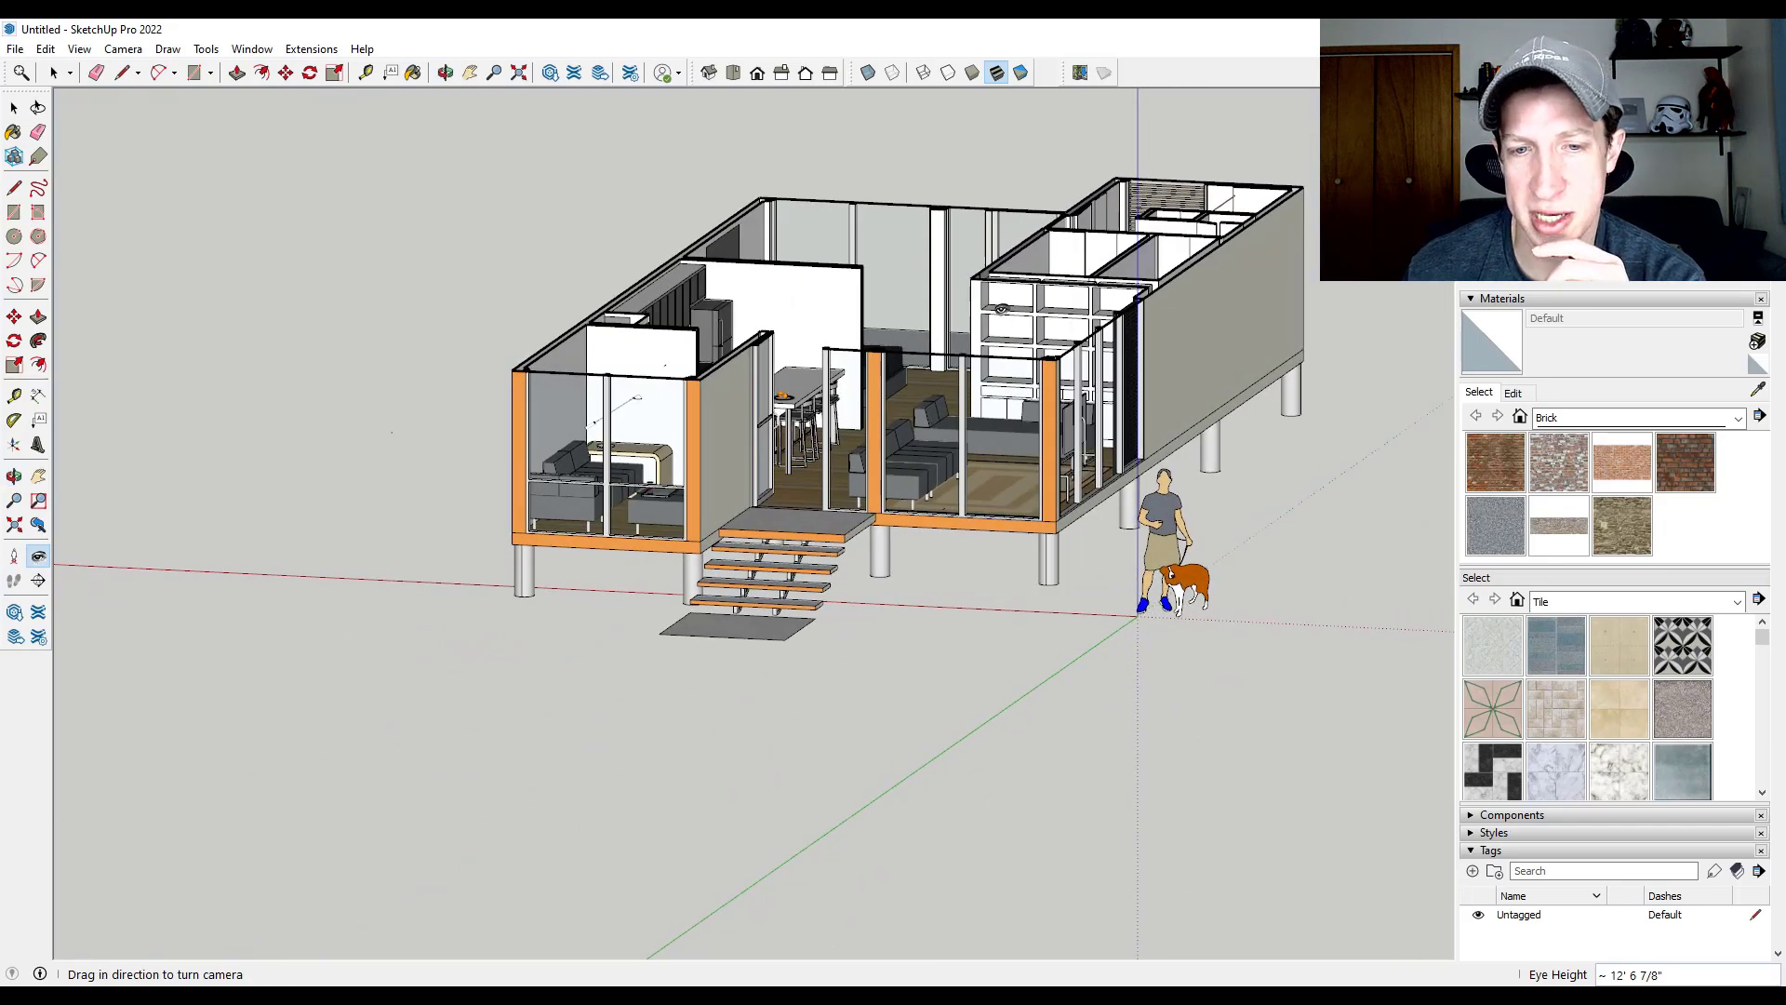
{"action": "scroll", "coordinate": [930, 372], "scroll_direction": "up", "scroll_amount": 3}
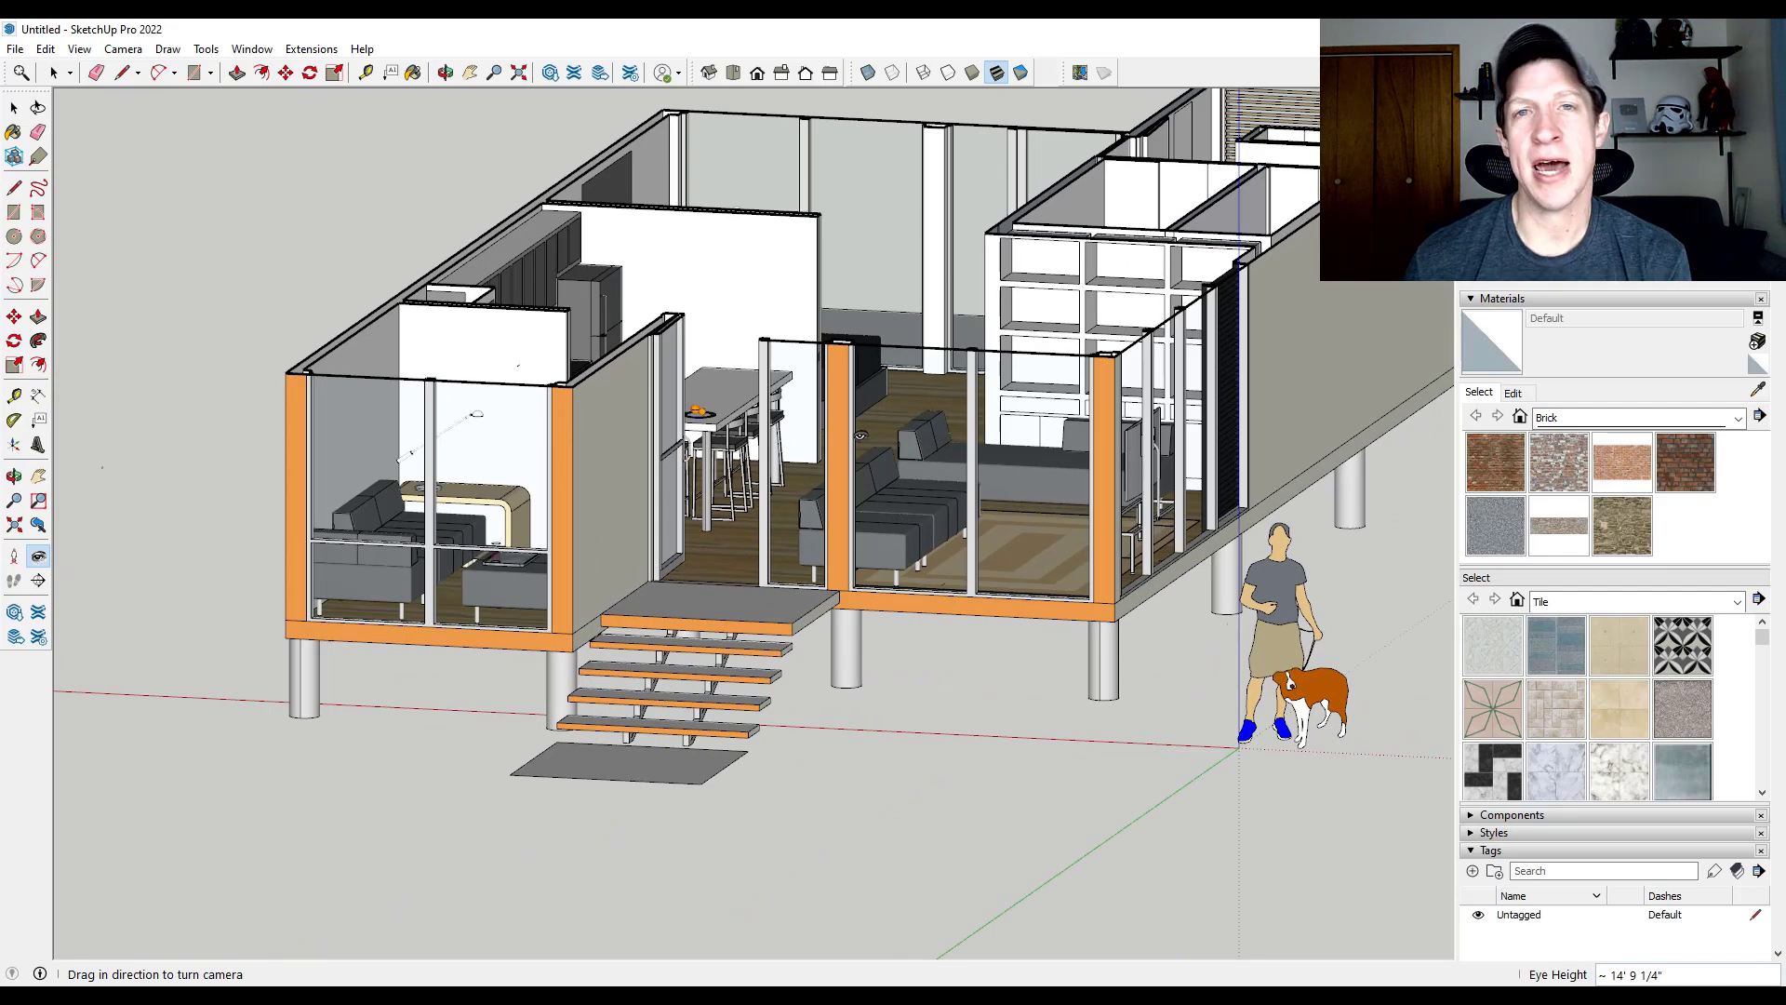